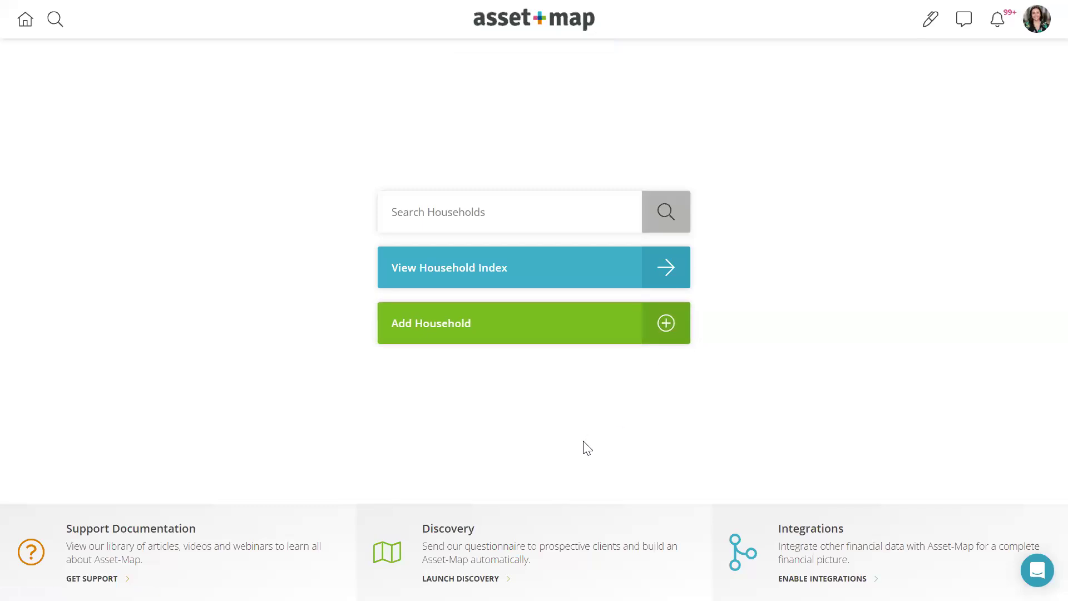
- Start a new household from the home page to reach the '3 Ways to Add a New Household' page
{"action": "left_click", "coordinate": [448, 321]}
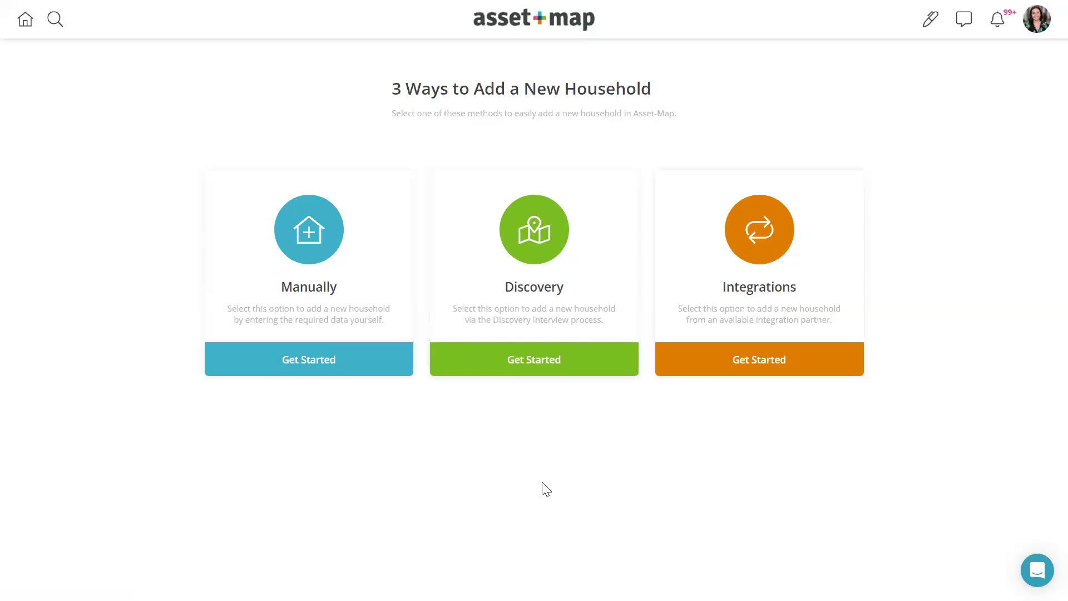
- Choose the Discovery route and point out the Outbound and Inbound interview sections
{"action": "left_click", "coordinate": [552, 297]}
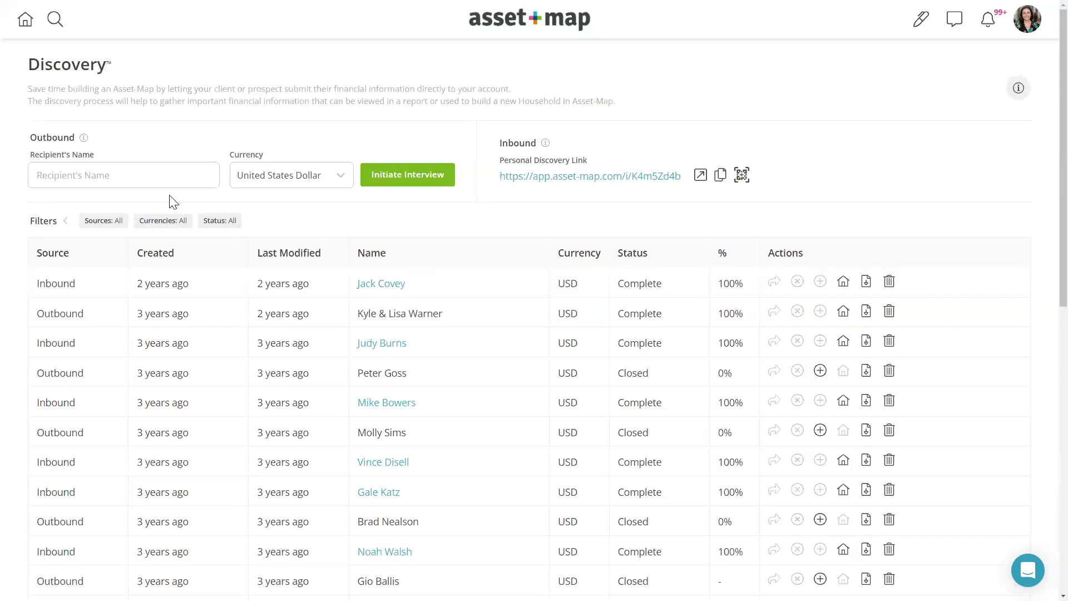
{"action": "double_click", "coordinate": [64, 134]}
{"action": "left_click_drag", "start_coordinate": [499, 143], "coordinate": [539, 144]}
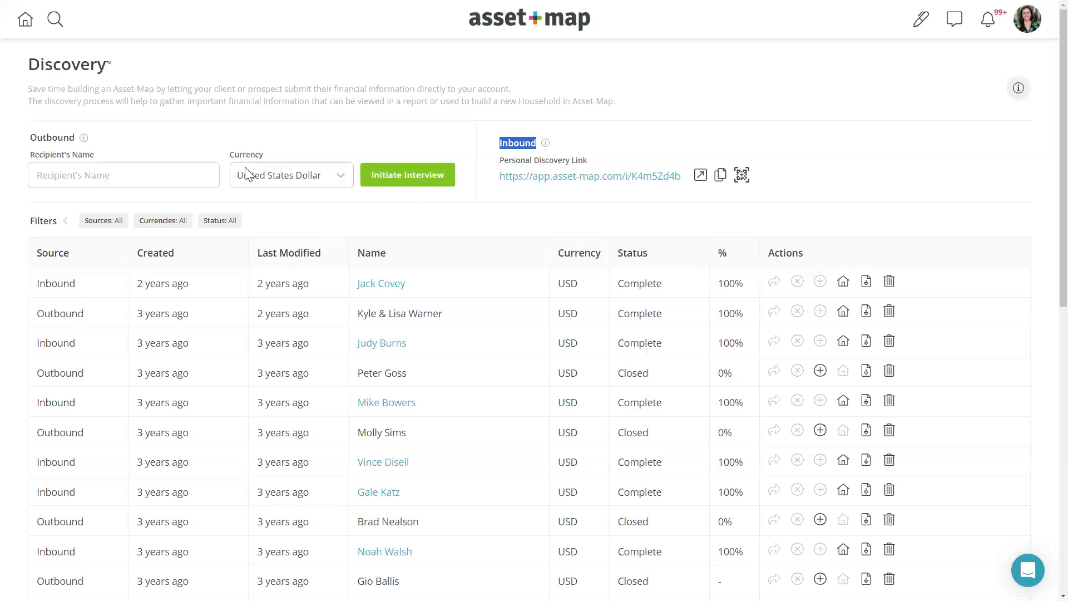
{"action": "left_click", "coordinate": [171, 173]}
- Enter the recipient's name and initiate an outbound discovery interview
{"action": "double_click", "coordinate": [89, 176]}
{"action": "left_click_drag", "start_coordinate": [52, 182], "coordinate": [31, 174]}
{"action": "left_click", "coordinate": [376, 179]}
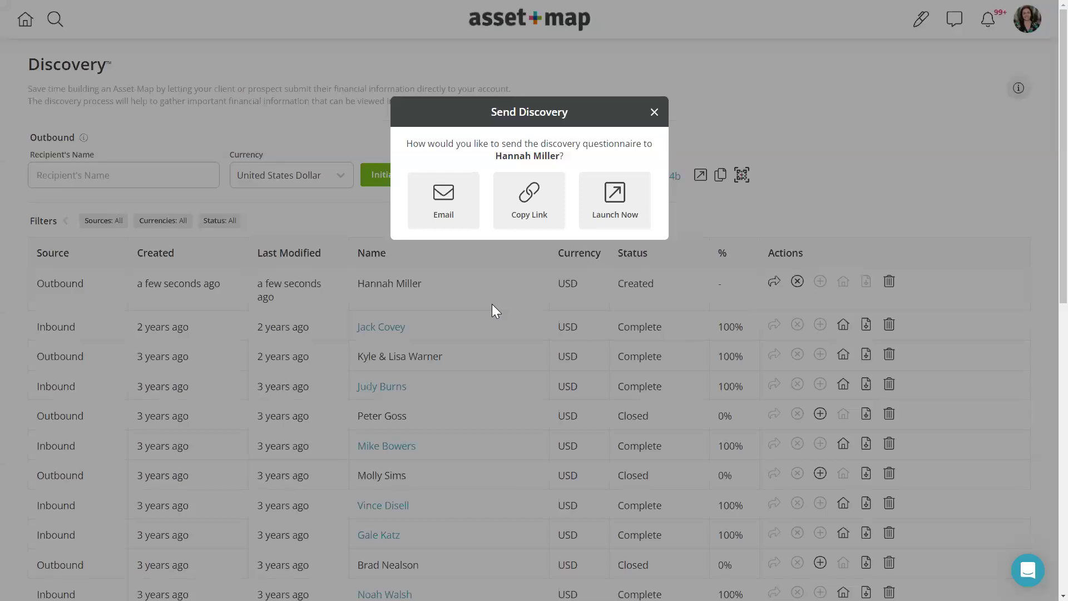
{"action": "left_click_drag", "start_coordinate": [495, 157], "coordinate": [609, 168]}
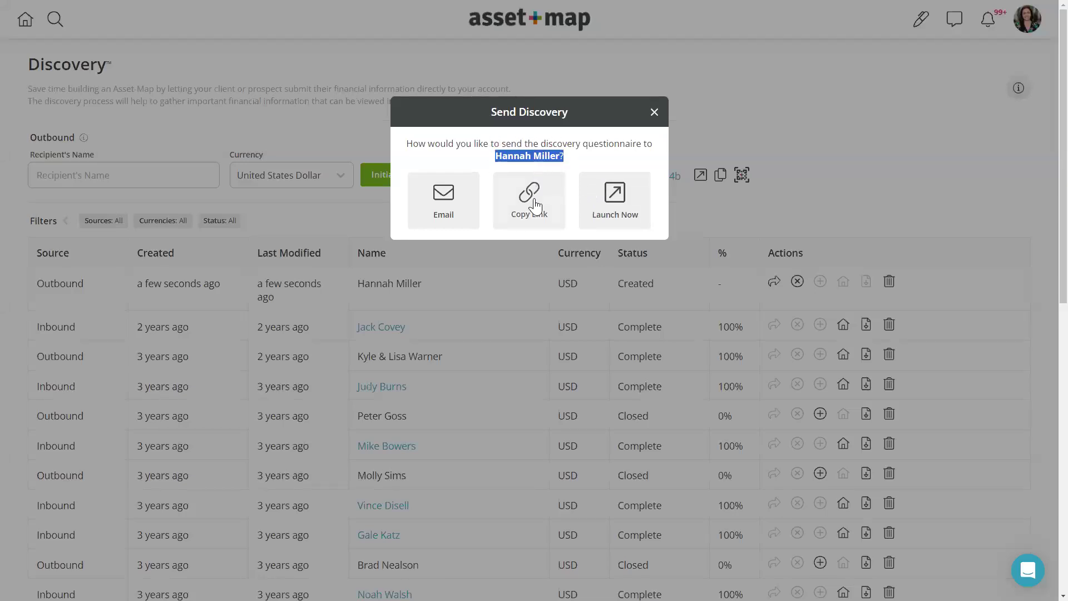
{"action": "left_click", "coordinate": [471, 162]}
{"action": "left_click", "coordinate": [451, 192]}
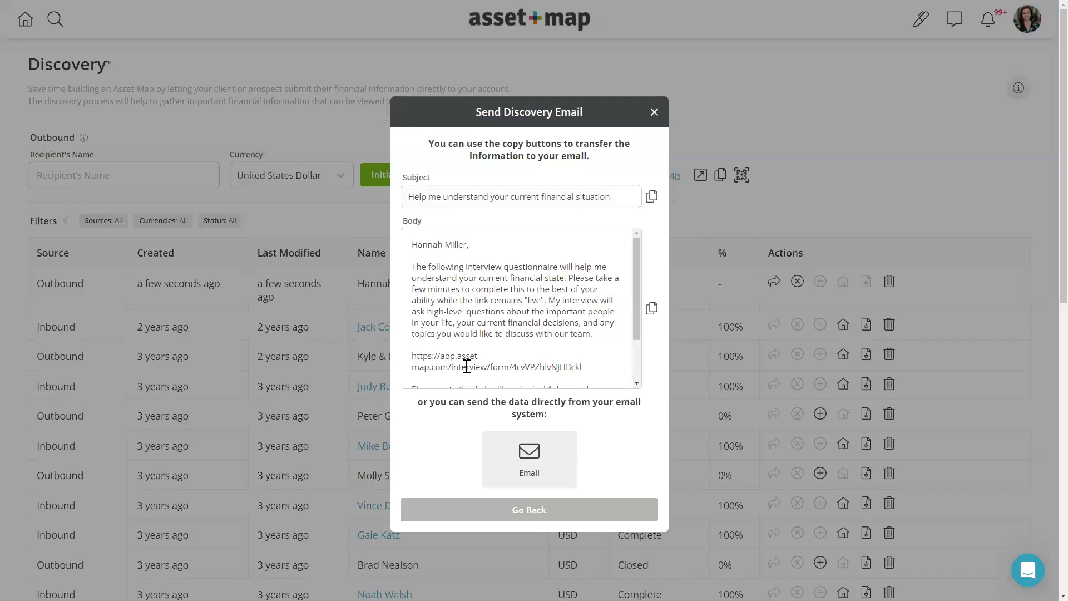
{"action": "left_click", "coordinate": [461, 514]}
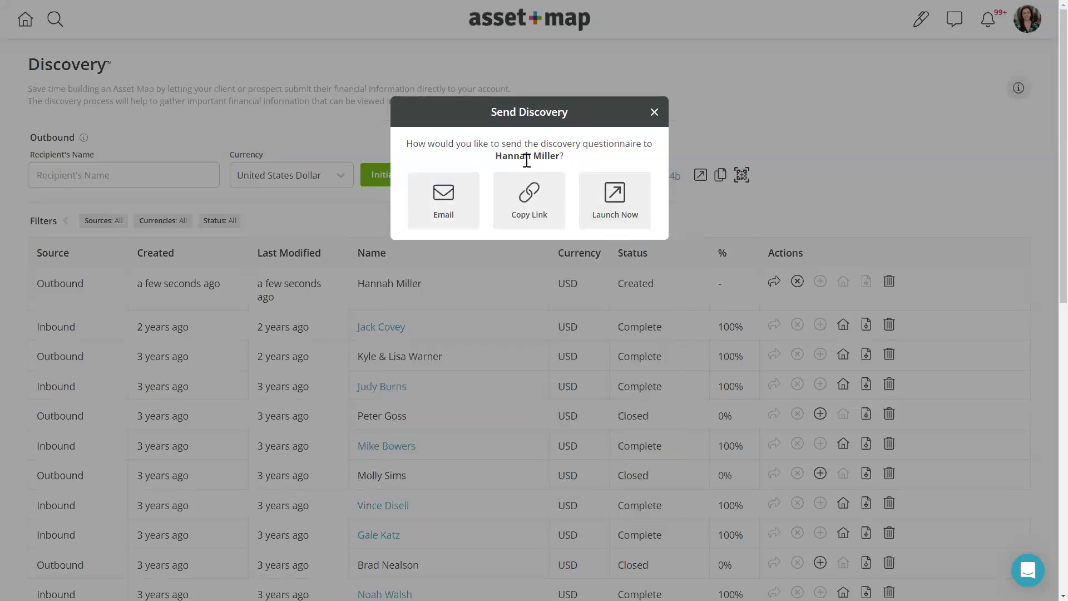
- Launch the interview immediately and highlight its personalized welcome heading
{"action": "left_click", "coordinate": [615, 195]}
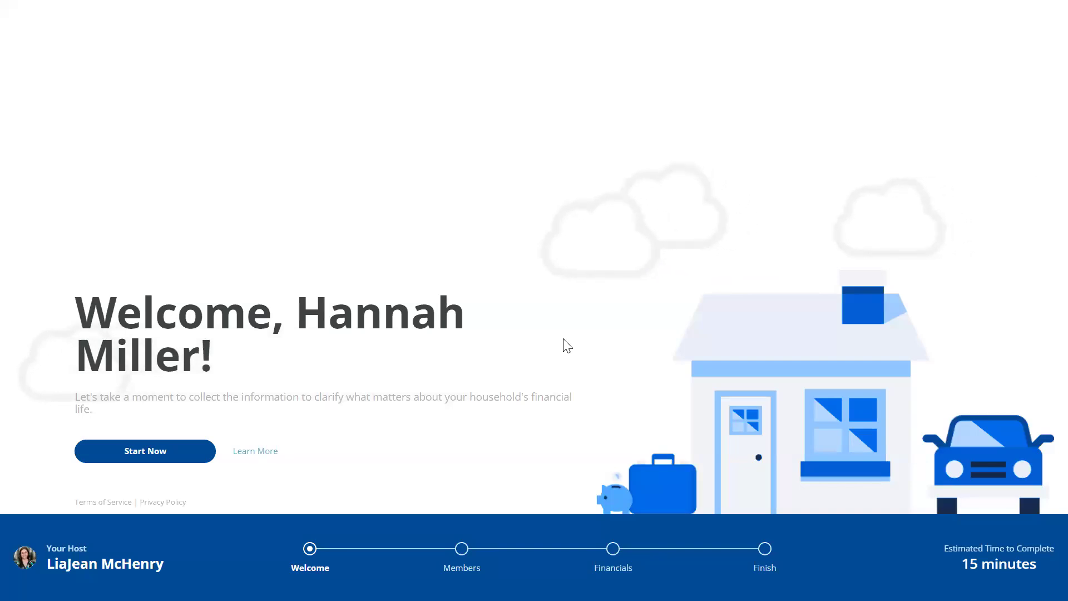
{"action": "left_click_drag", "start_coordinate": [295, 306], "coordinate": [396, 384]}
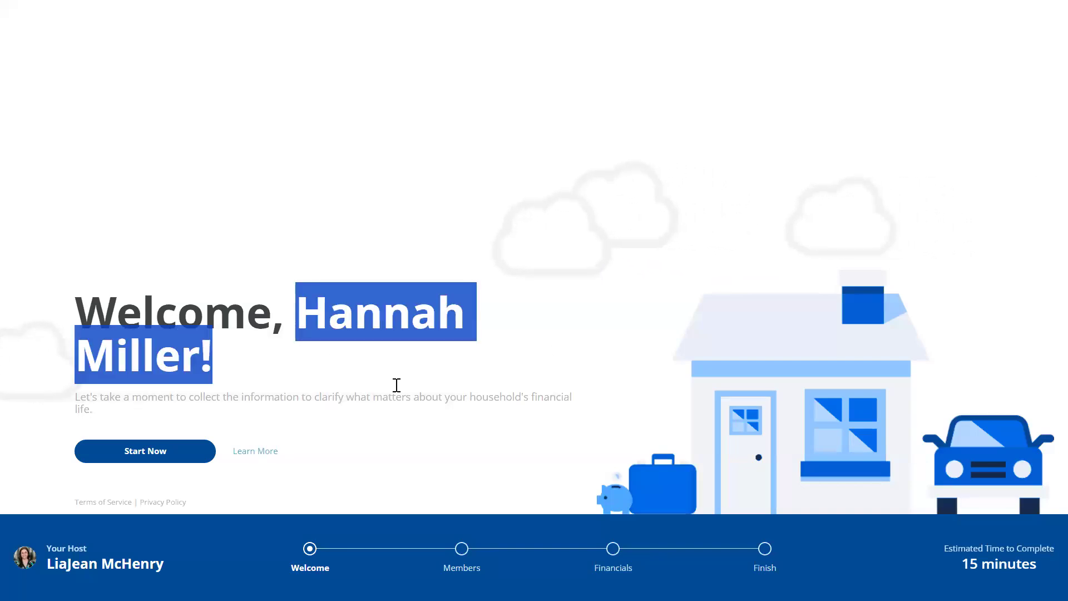
{"action": "left_click", "coordinate": [406, 465]}
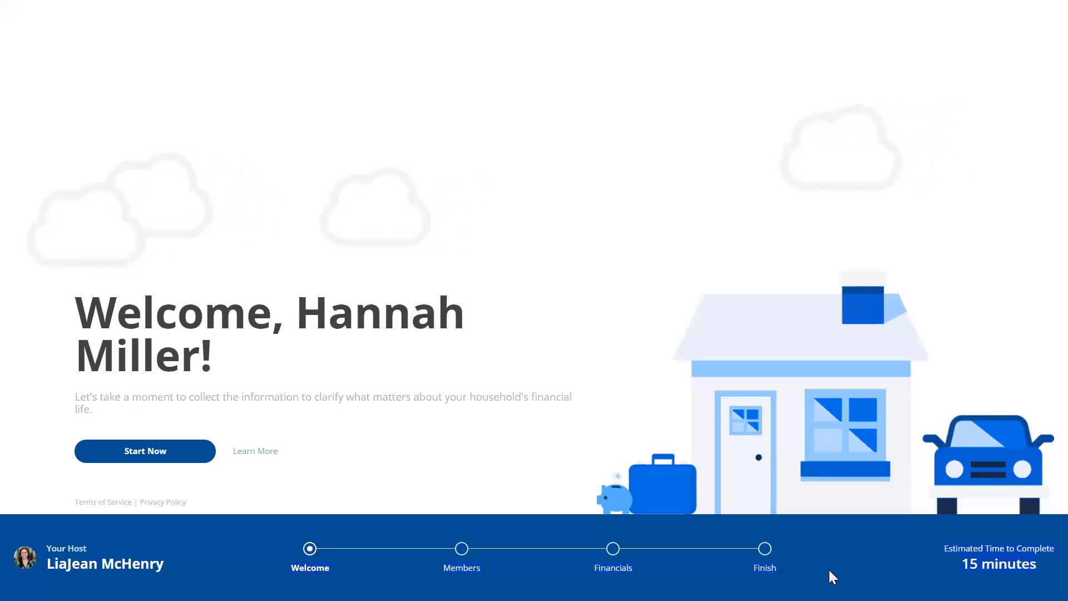
{"action": "key", "text": "F11"}
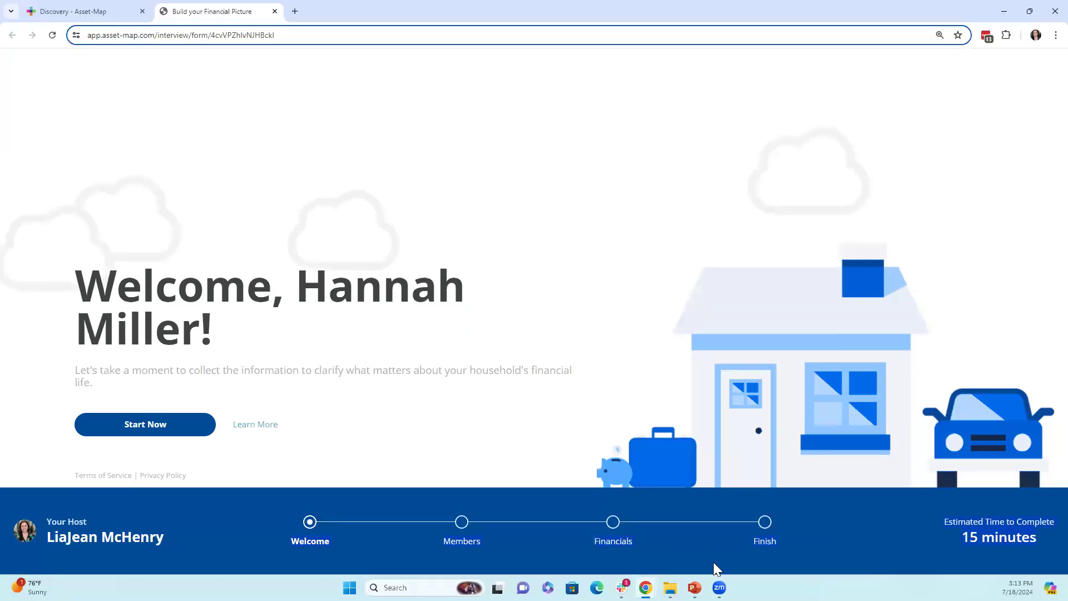
- Close the questionnaire tab and return the browser to full screen
{"action": "left_click", "coordinate": [275, 11]}
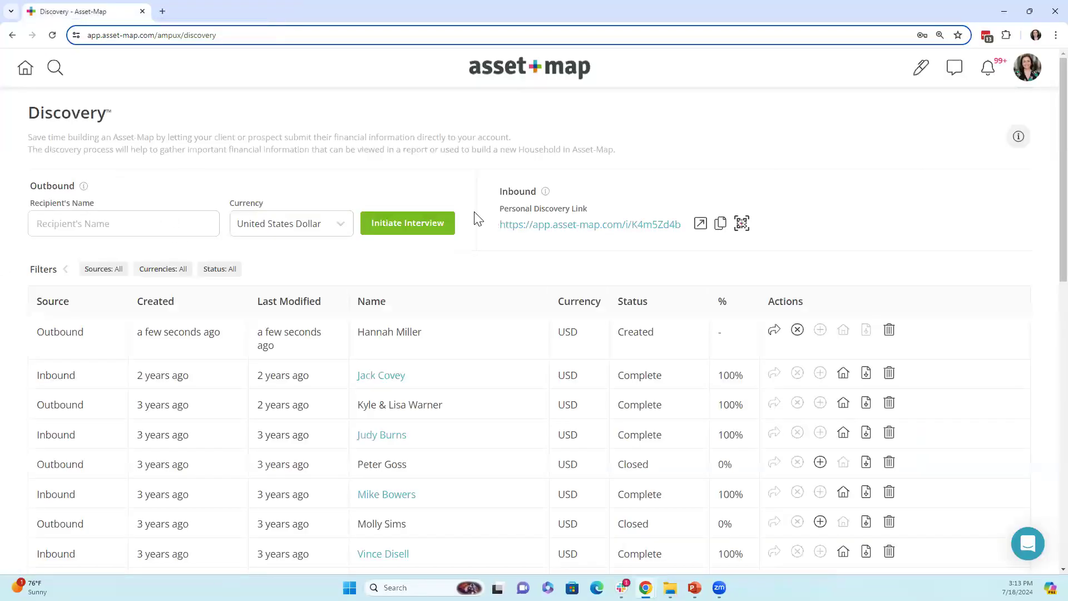
{"action": "key", "text": "F11"}
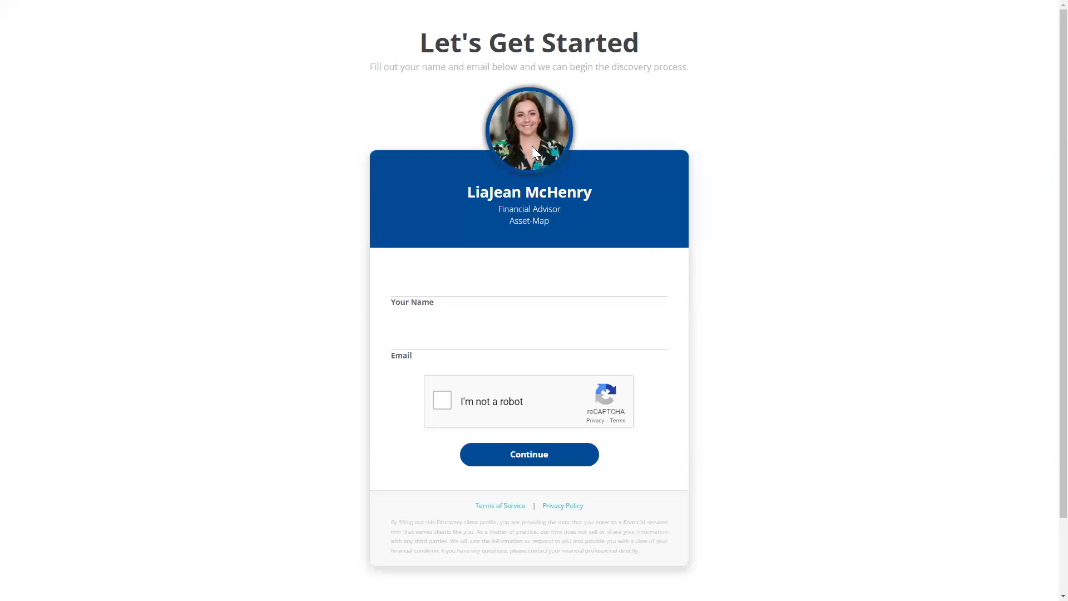
- Submit the Let's Get Started form with the client's name and e-mail, then return to Discovery
{"action": "left_click", "coordinate": [448, 275]}
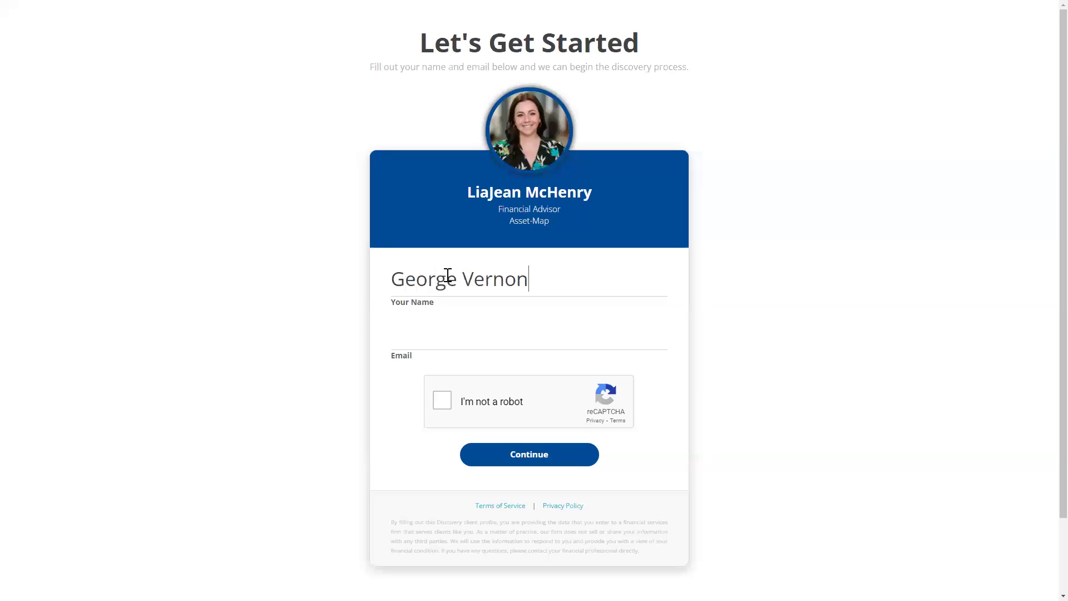
{"action": "left_click", "coordinate": [408, 334]}
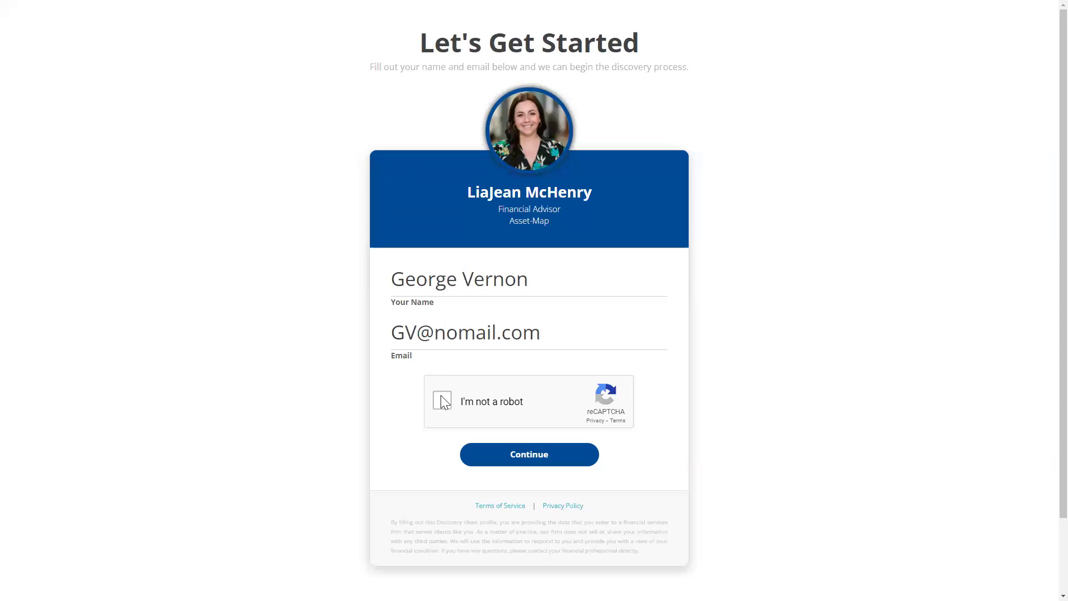
{"action": "left_click", "coordinate": [442, 400]}
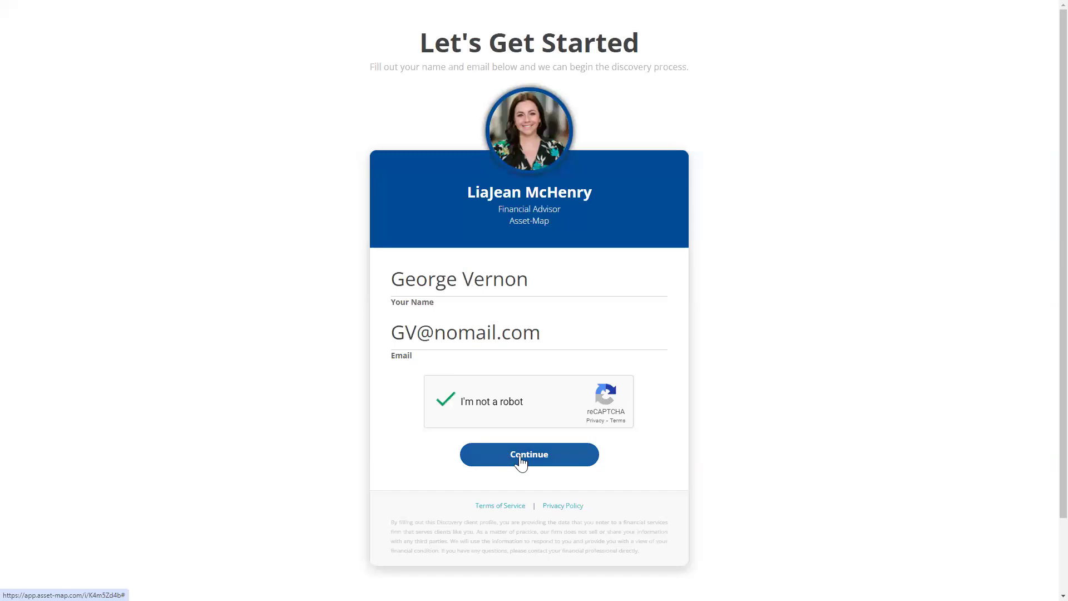
{"action": "left_click", "coordinate": [521, 456]}
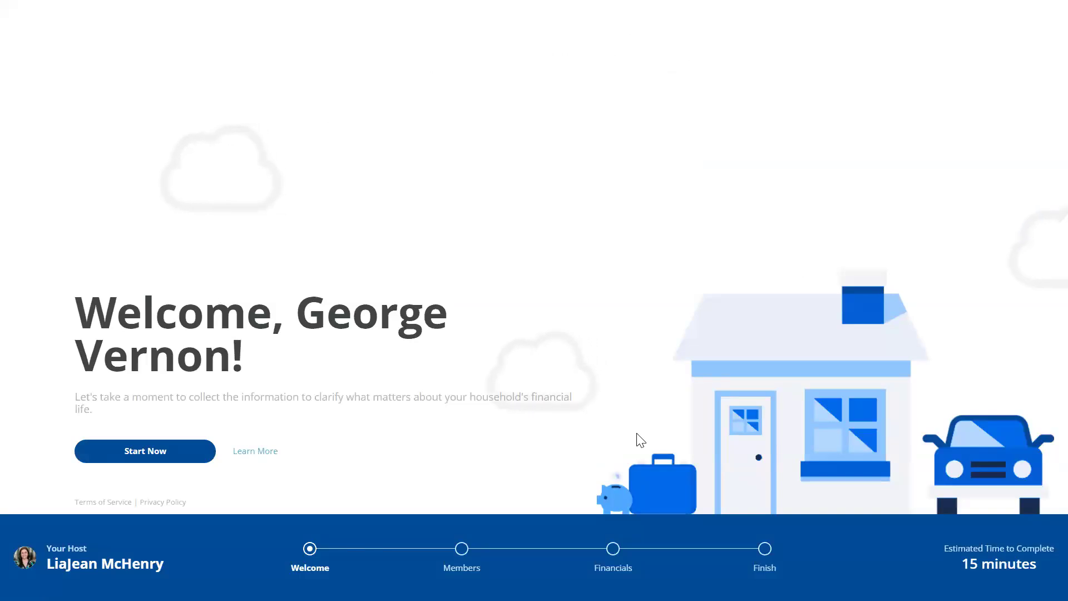
{"action": "key", "text": "F11"}
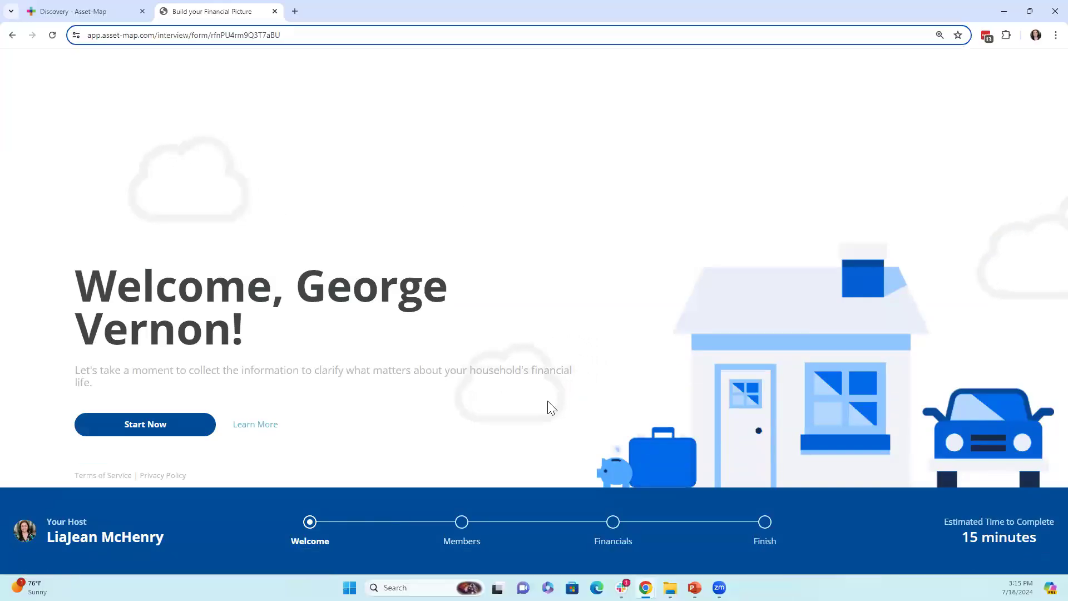
{"action": "left_click", "coordinate": [109, 8]}
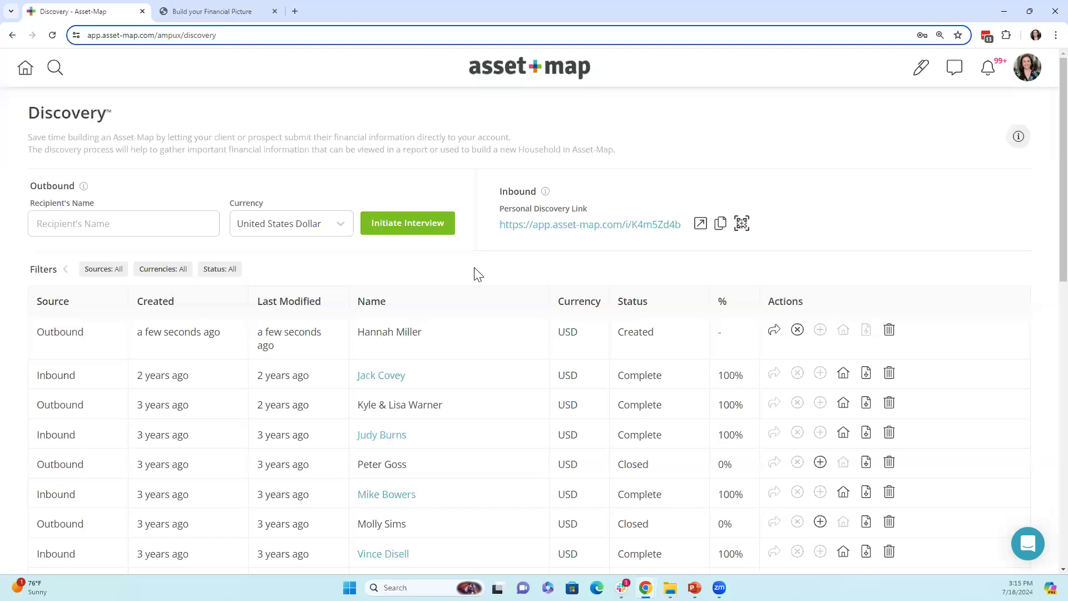
{"action": "left_click_drag", "start_coordinate": [29, 185], "coordinate": [99, 192]}
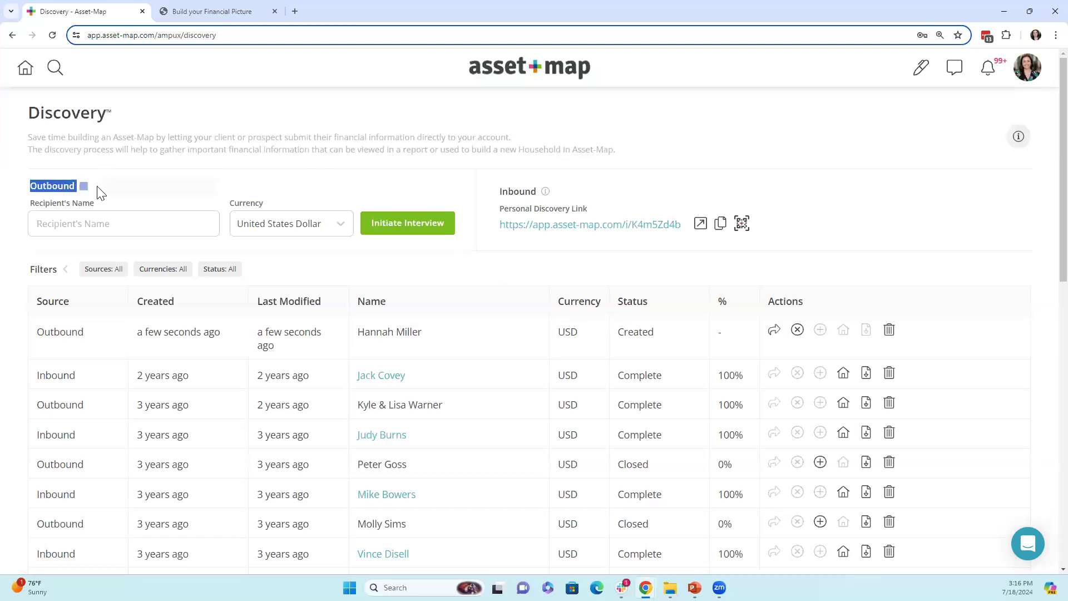
{"action": "left_click_drag", "start_coordinate": [448, 184], "coordinate": [541, 191]}
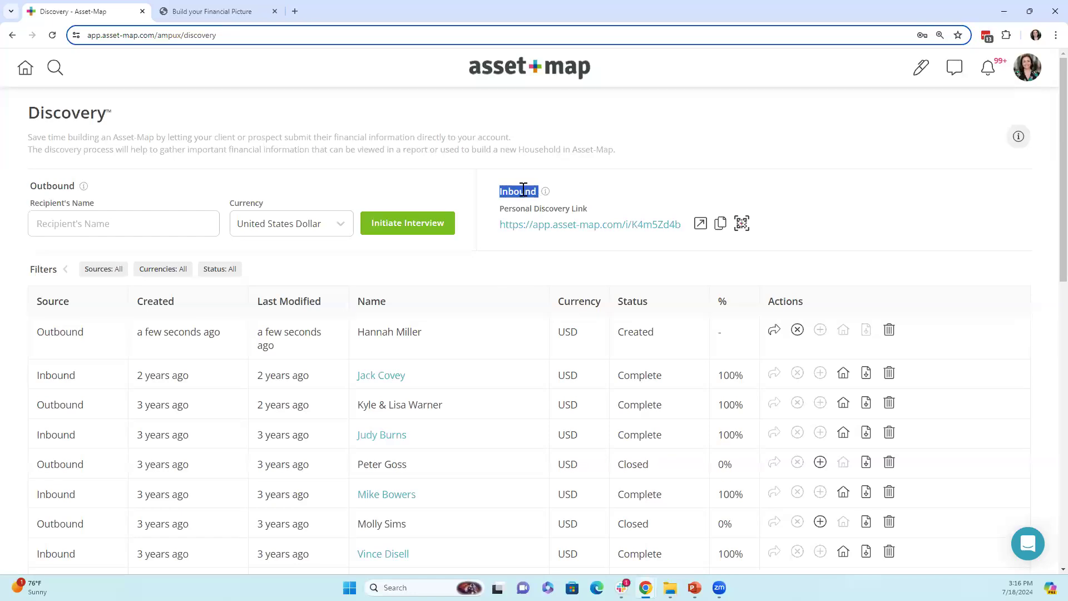
{"action": "left_click", "coordinate": [743, 223]}
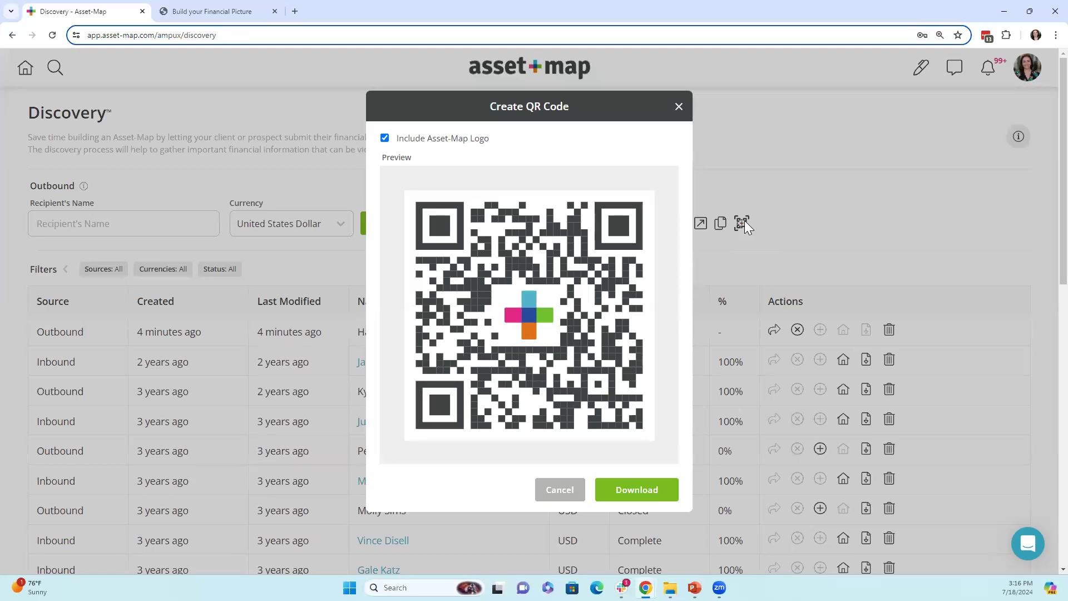
{"action": "left_click", "coordinate": [679, 106]}
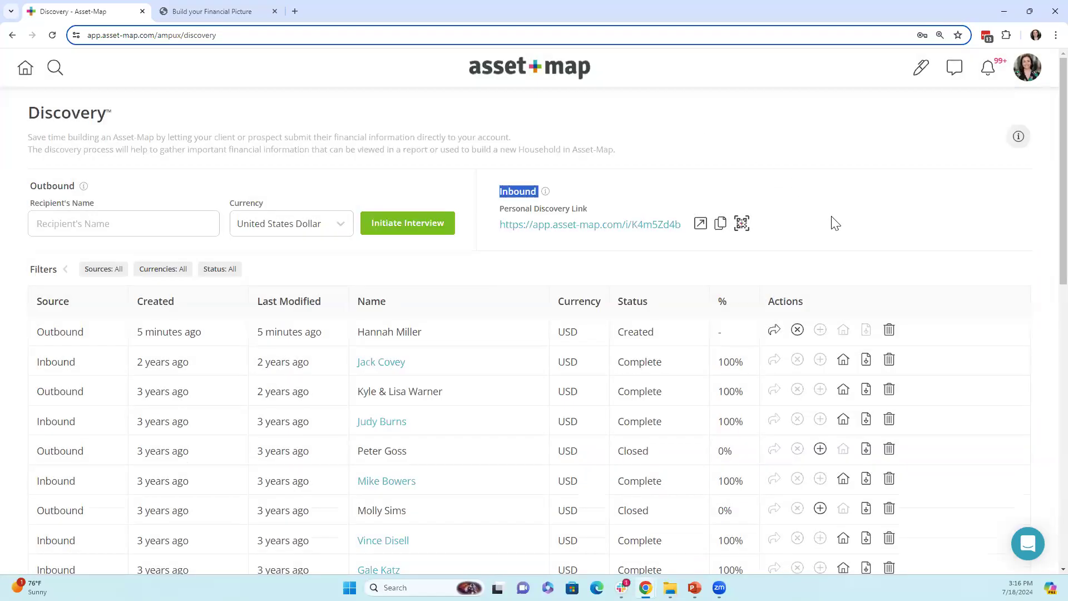
{"action": "left_click", "coordinate": [835, 223]}
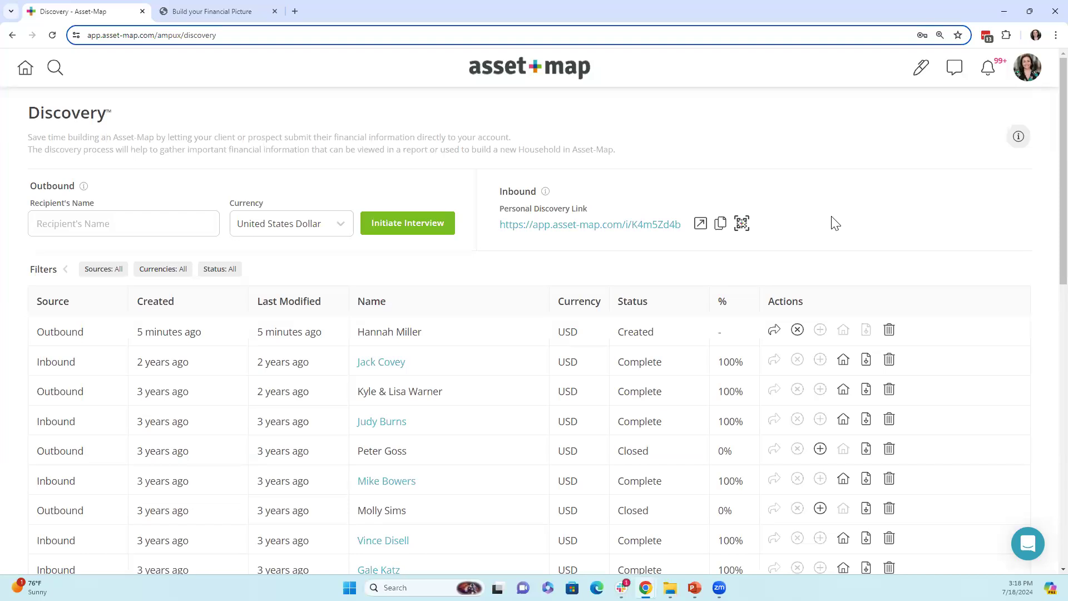
- Switch to the client's Build your Financial Picture browser tab
{"action": "key", "text": "ctrl+Tab"}
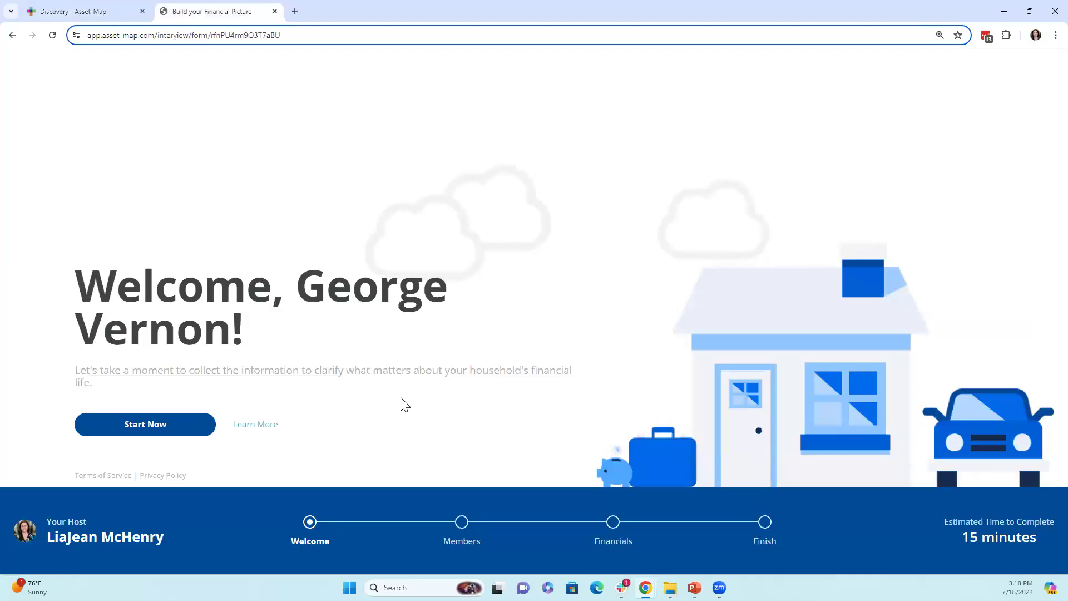
- Begin the Members step and enter the primary client's name
{"action": "left_click", "coordinate": [136, 431]}
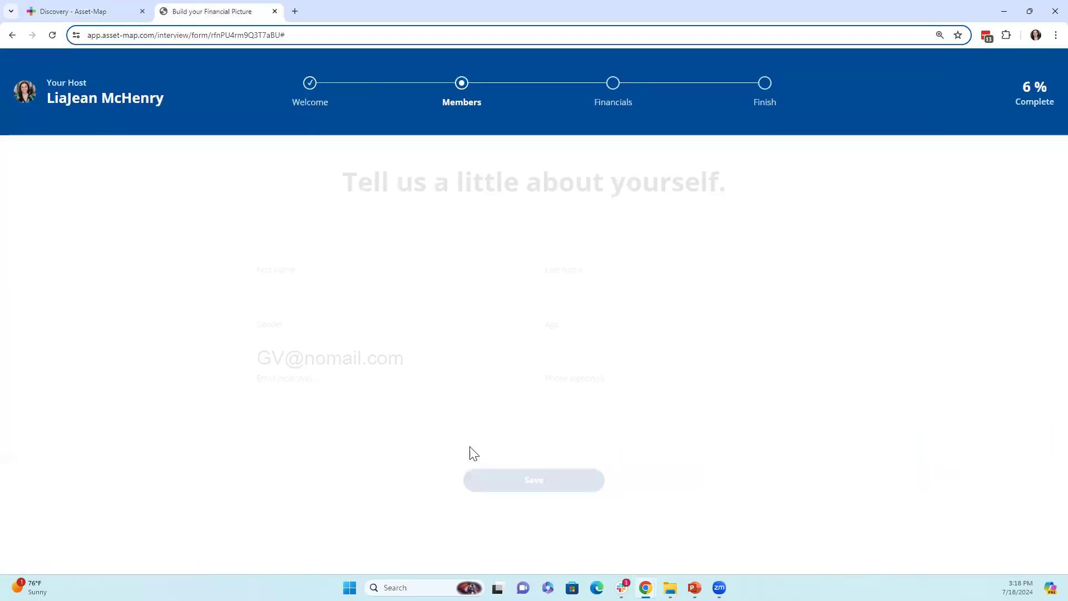
{"action": "left_click", "coordinate": [378, 255]}
- Set the client's gender to Male and age to 52, then save
{"action": "left_click", "coordinate": [501, 308]}
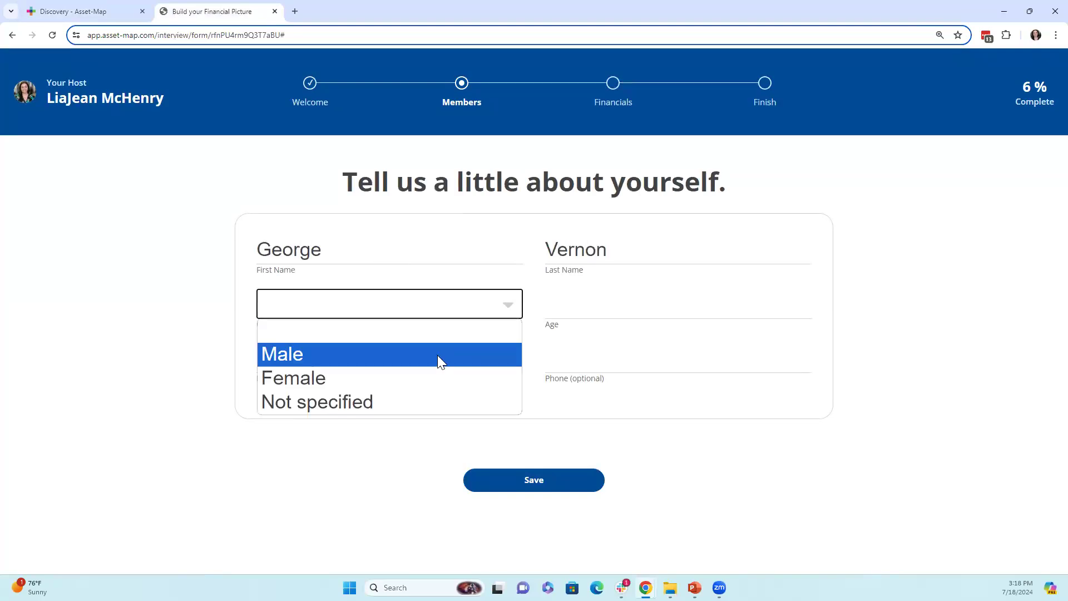
{"action": "left_click", "coordinate": [419, 358]}
{"action": "left_click", "coordinate": [557, 300]}
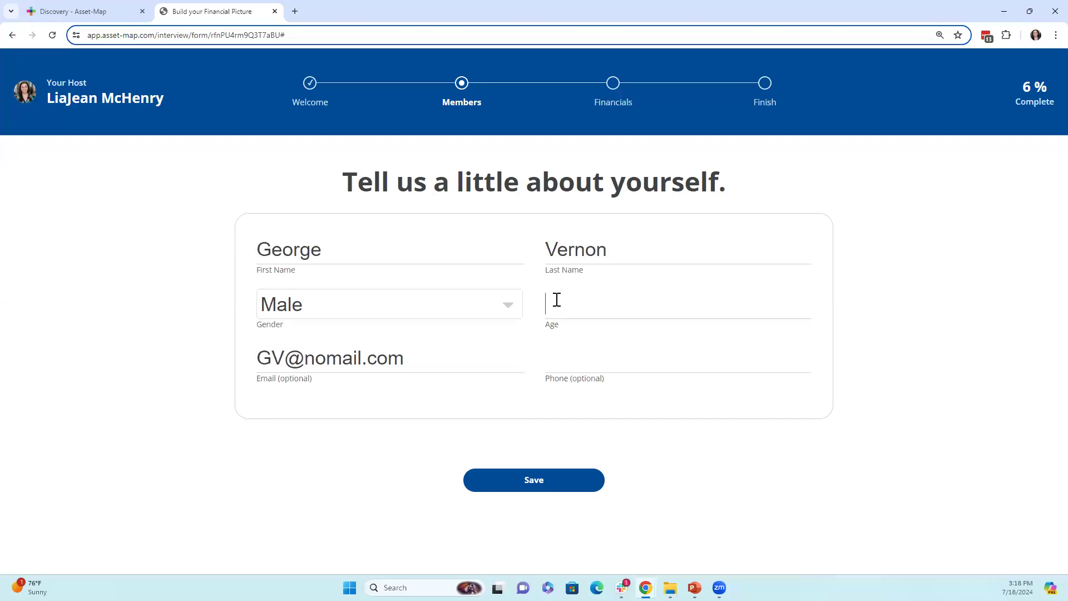
{"action": "type", "text": "544"}
{"action": "key", "text": "BackSpace"}
{"action": "key", "text": "BackSpace"}
{"action": "type", "text": "2"}
{"action": "left_click", "coordinate": [588, 358]}
{"action": "left_click", "coordinate": [546, 491]}
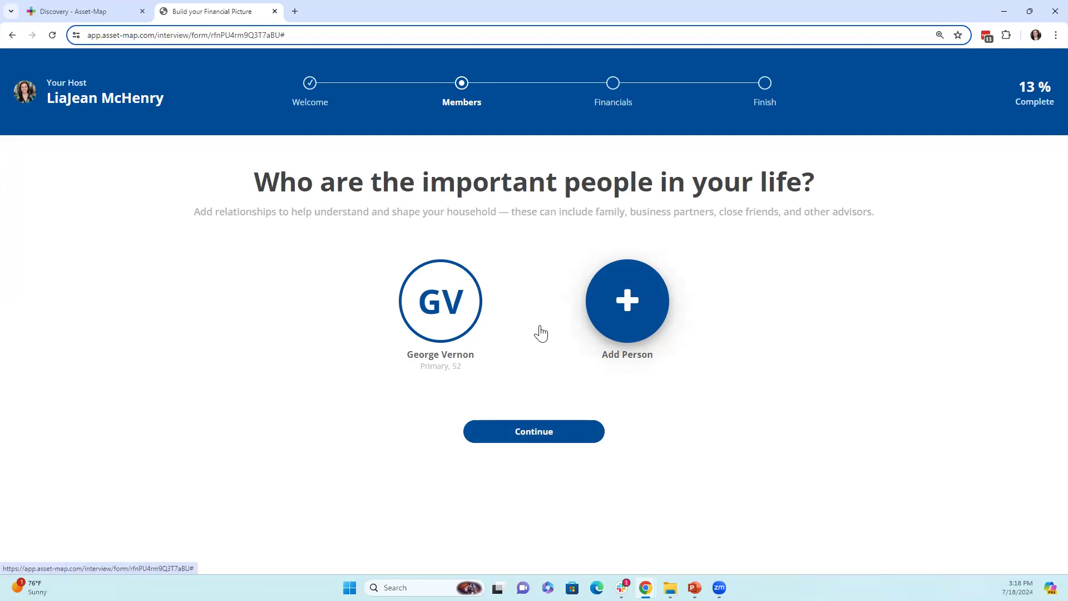
- Add a person with relationship Spouse and enter her first and last name
{"action": "left_click", "coordinate": [647, 318]}
{"action": "left_click", "coordinate": [387, 250]}
{"action": "left_click", "coordinate": [360, 296]}
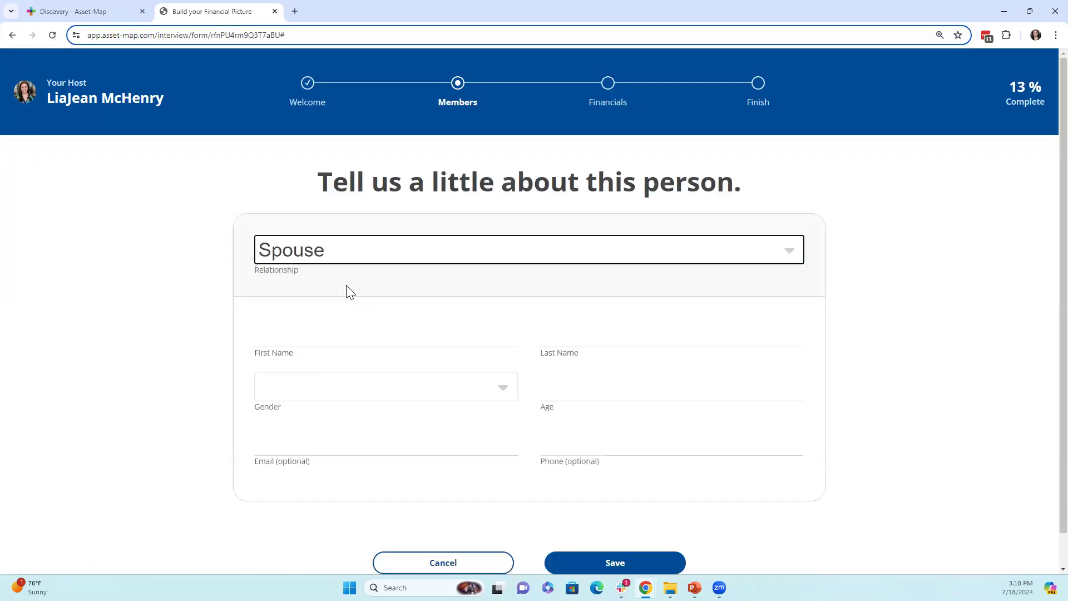
{"action": "left_click", "coordinate": [328, 333]}
{"action": "key", "text": "Tab"}
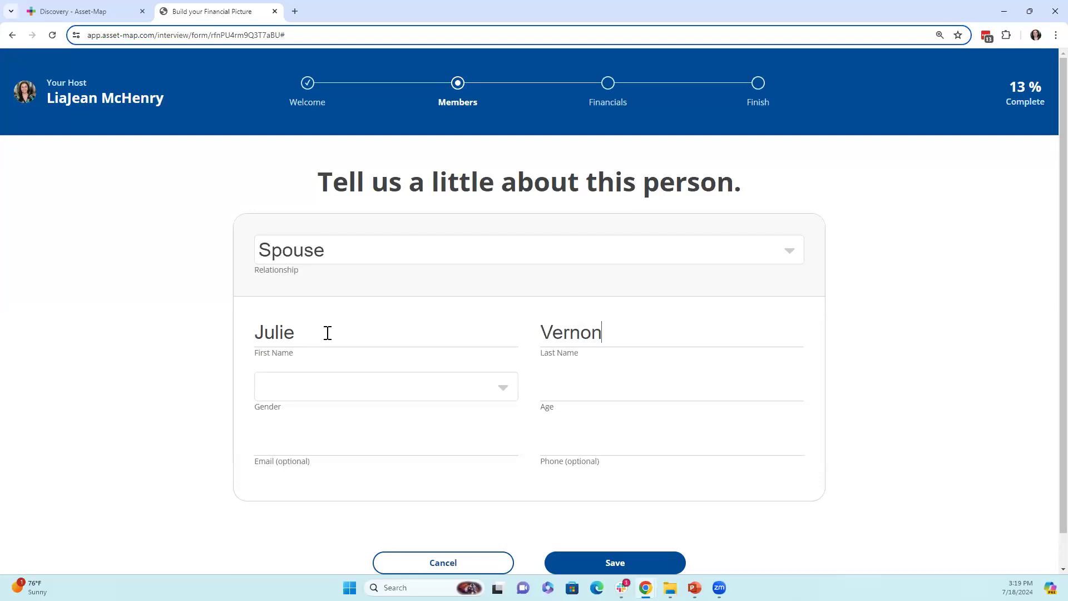
- Give the spouse gender Female, age 52 and her e-mail address, then save
{"action": "left_click", "coordinate": [340, 392]}
{"action": "left_click", "coordinate": [333, 461]}
{"action": "left_click", "coordinate": [640, 387]}
{"action": "type", "text": "52"}
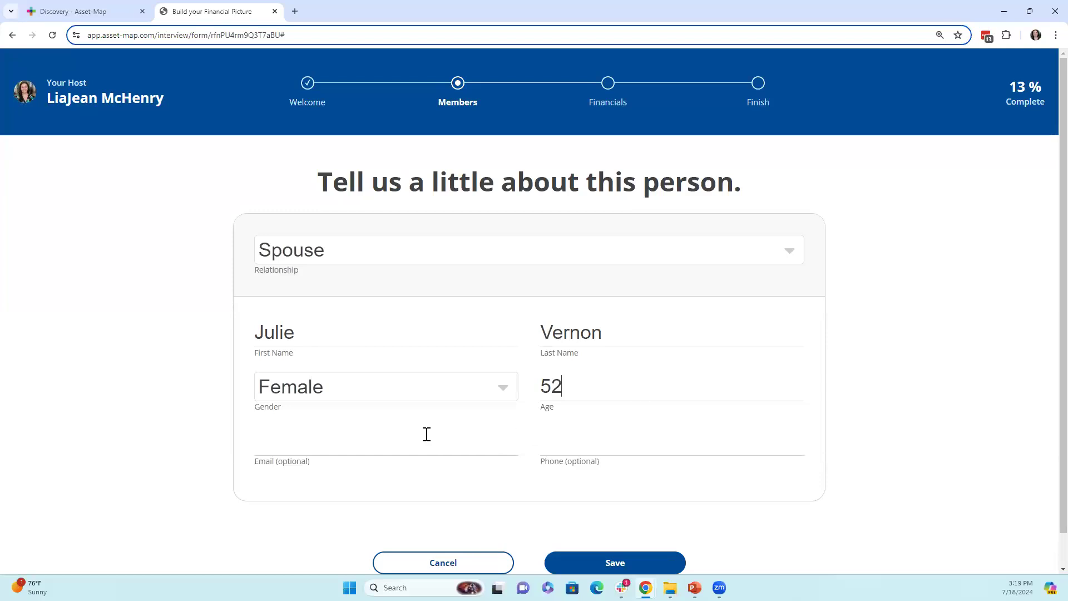
{"action": "left_click", "coordinate": [398, 444]}
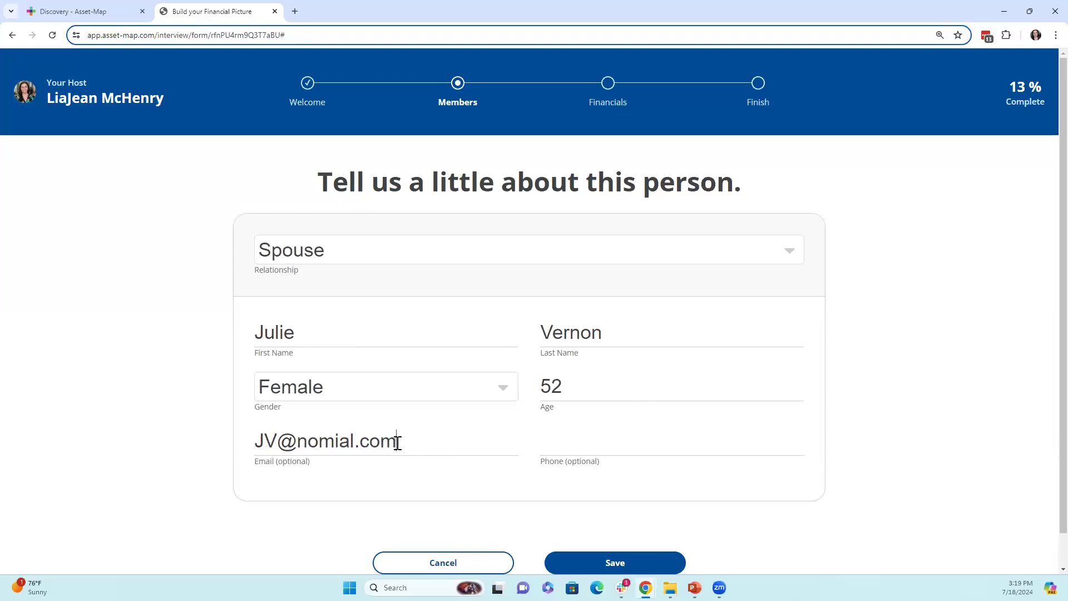
{"action": "left_click", "coordinate": [338, 440]}
{"action": "key", "text": "BackSpace"}
{"action": "key", "text": "Right"}
{"action": "type", "text": "i"}
{"action": "left_click", "coordinate": [612, 564]}
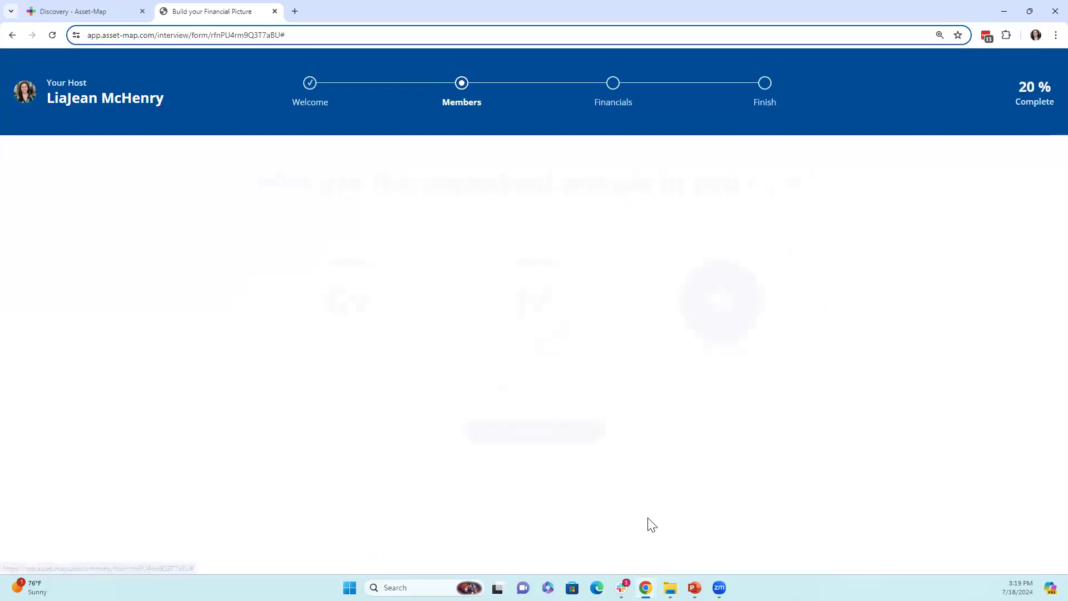
- Select Income, Real Estate/Properties, Loans and Liabilities, Investments, Banking and Insurance, then continue
{"action": "left_click", "coordinate": [538, 439]}
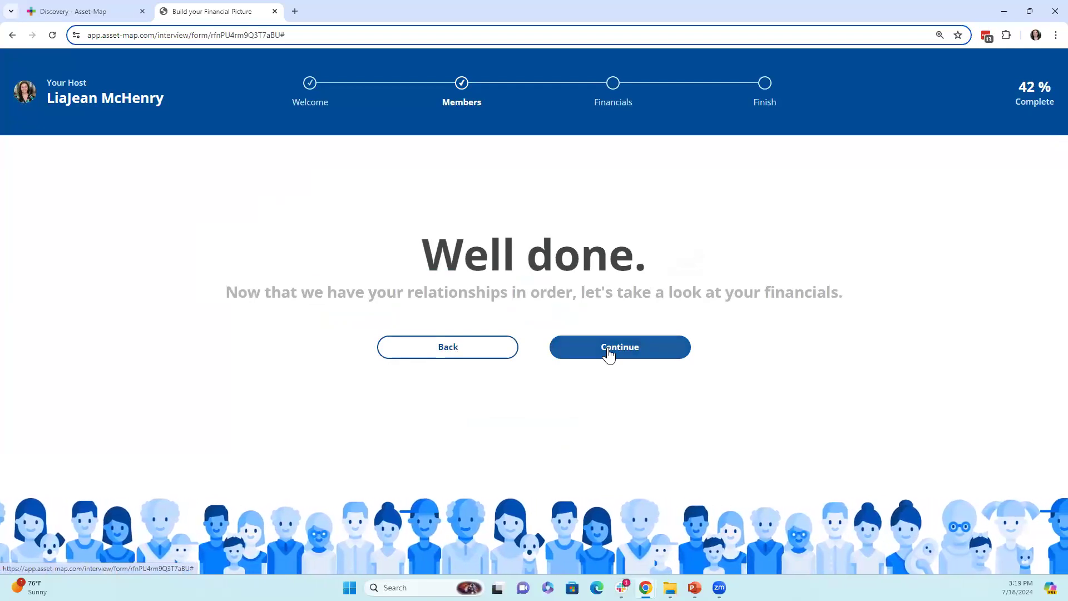
{"action": "left_click", "coordinate": [609, 351]}
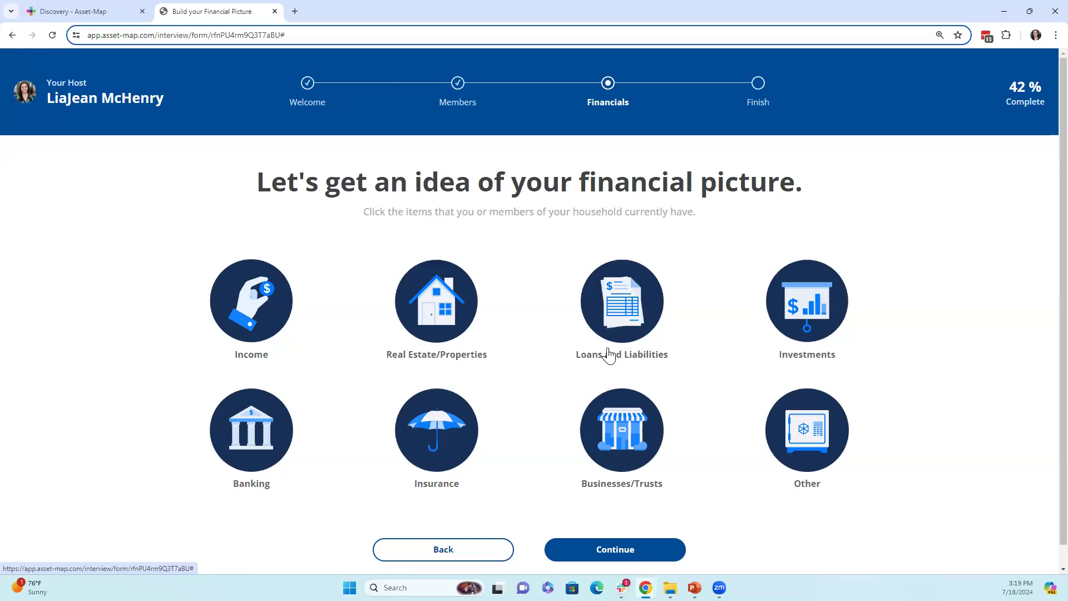
{"action": "left_click", "coordinate": [270, 316]}
{"action": "left_click", "coordinate": [434, 324]}
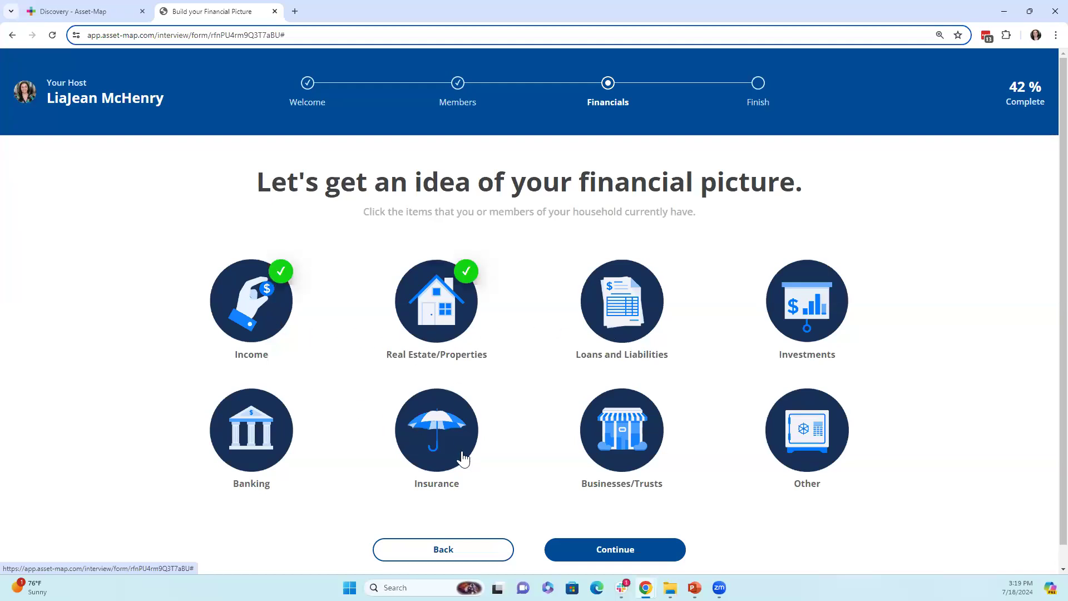
{"action": "left_click", "coordinate": [638, 325]}
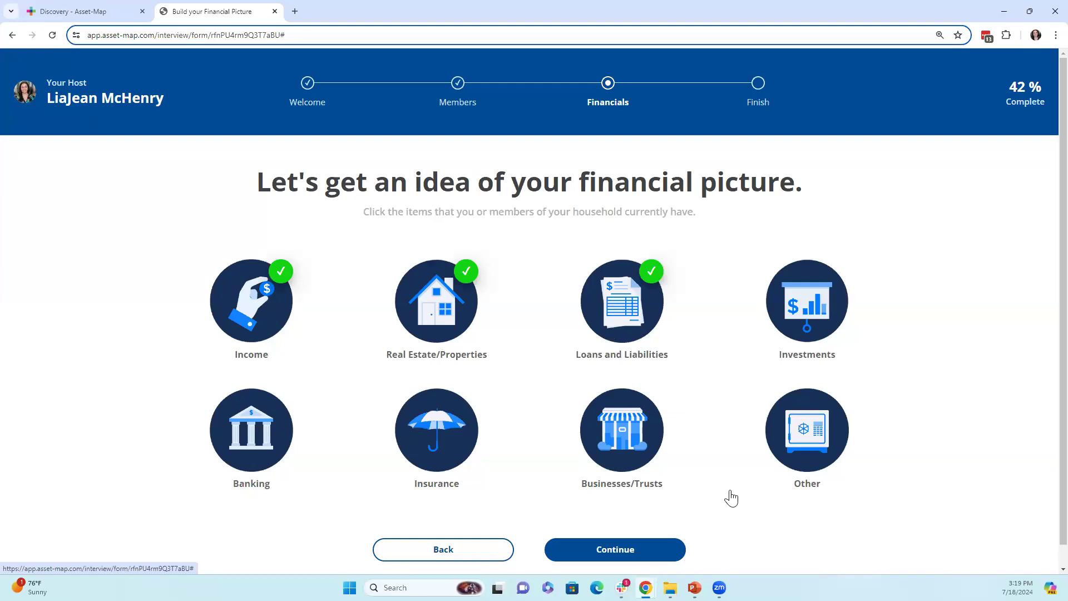
{"action": "left_click", "coordinate": [808, 301]}
{"action": "left_click", "coordinate": [251, 443]}
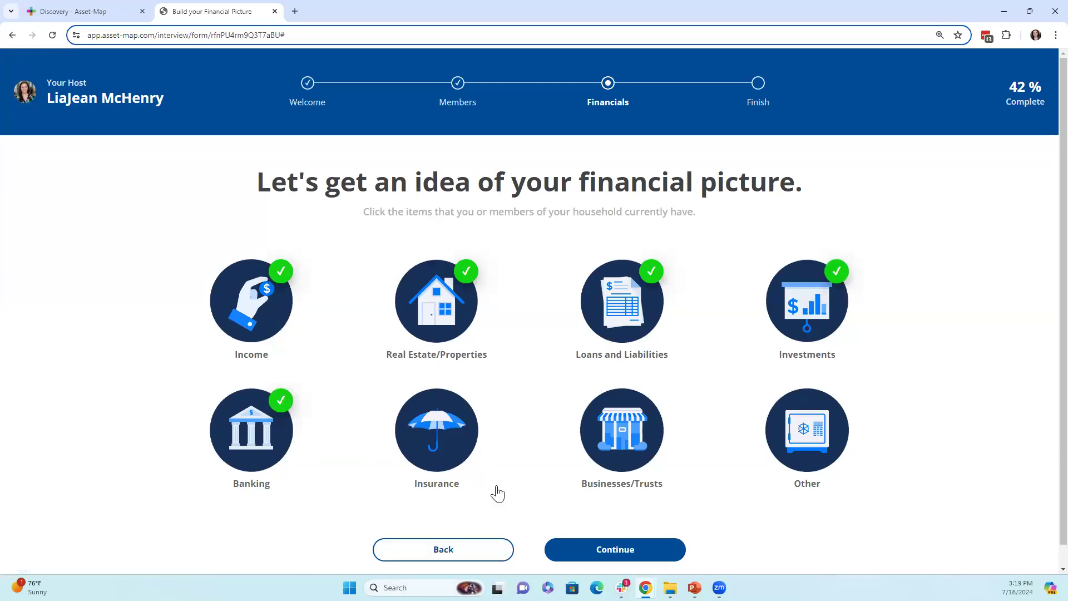
{"action": "left_click", "coordinate": [452, 448]}
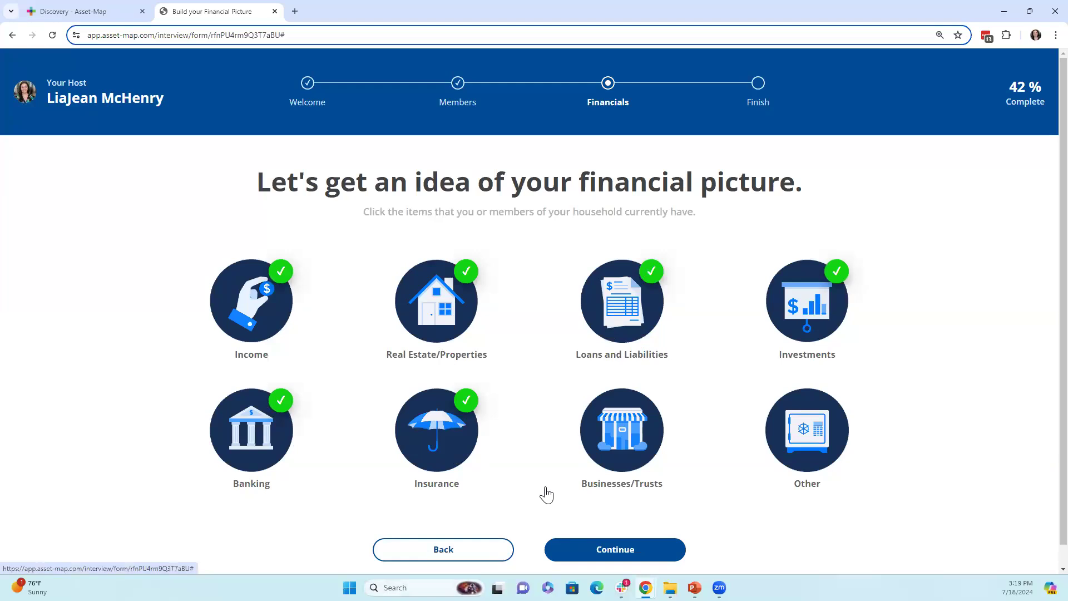
{"action": "left_click", "coordinate": [631, 550]}
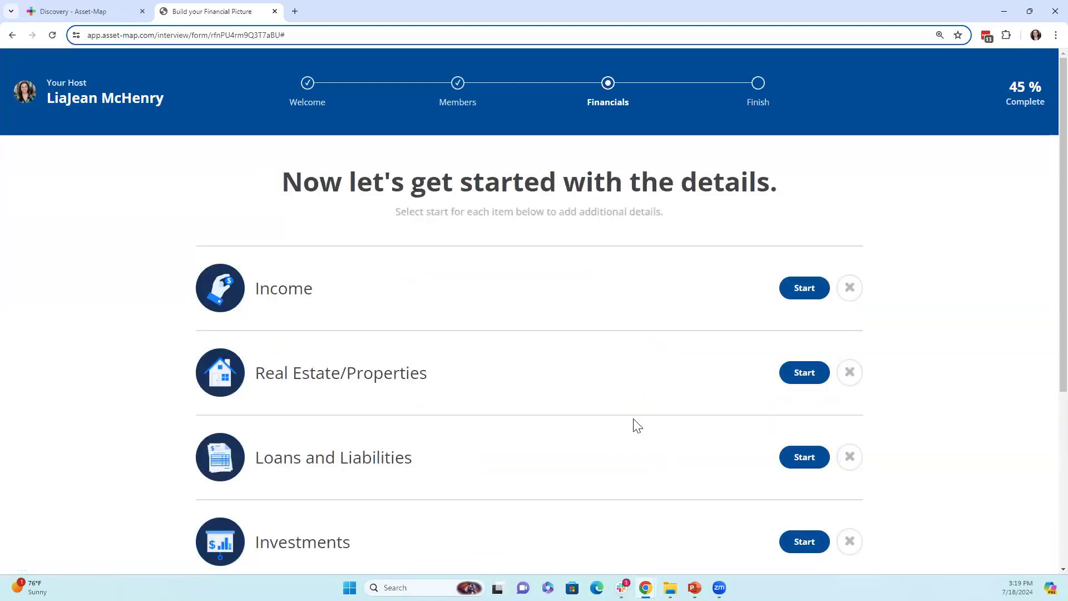
- Review the per-item details page and highlight its heading
{"action": "scroll", "coordinate": [637, 424], "scroll_direction": "down", "scroll_amount": 1}
{"action": "scroll", "coordinate": [617, 417], "scroll_direction": "up", "scroll_amount": 1}
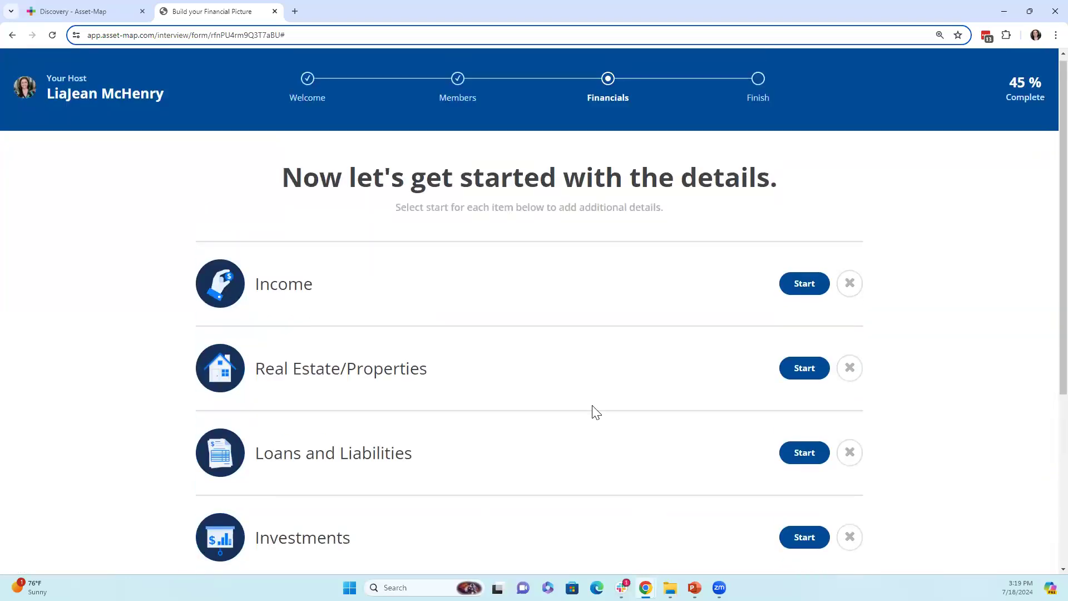
{"action": "left_click_drag", "start_coordinate": [461, 184], "coordinate": [780, 170]}
{"action": "left_click", "coordinate": [764, 234]}
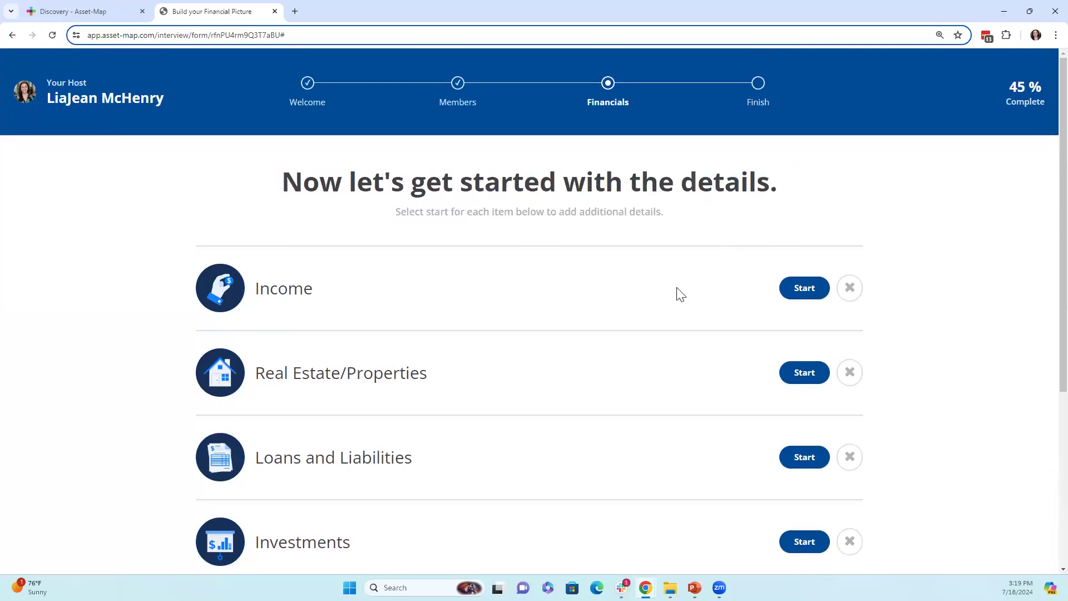
- Add a $200,000 Employment income described as comcast for the primary client
{"action": "left_click", "coordinate": [801, 289]}
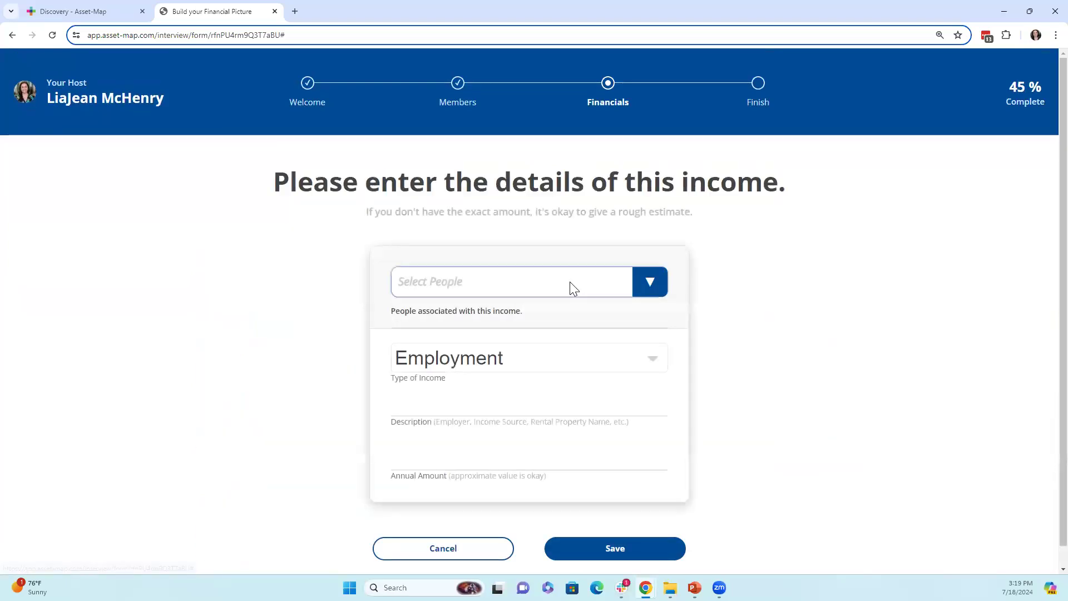
{"action": "left_click", "coordinate": [506, 281]}
{"action": "left_click", "coordinate": [416, 324]}
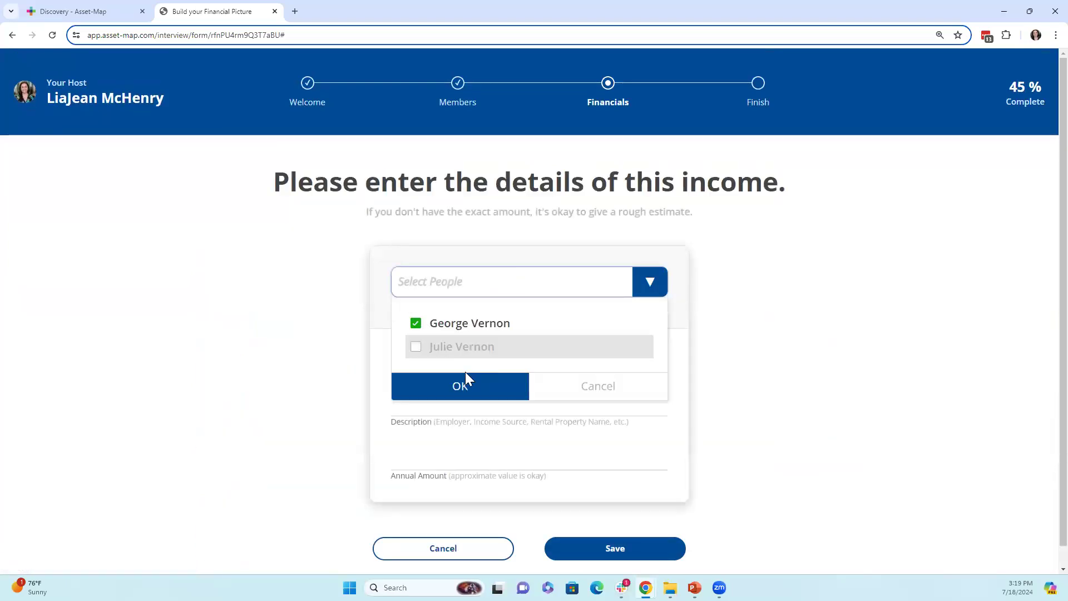
{"action": "left_click", "coordinate": [465, 380]}
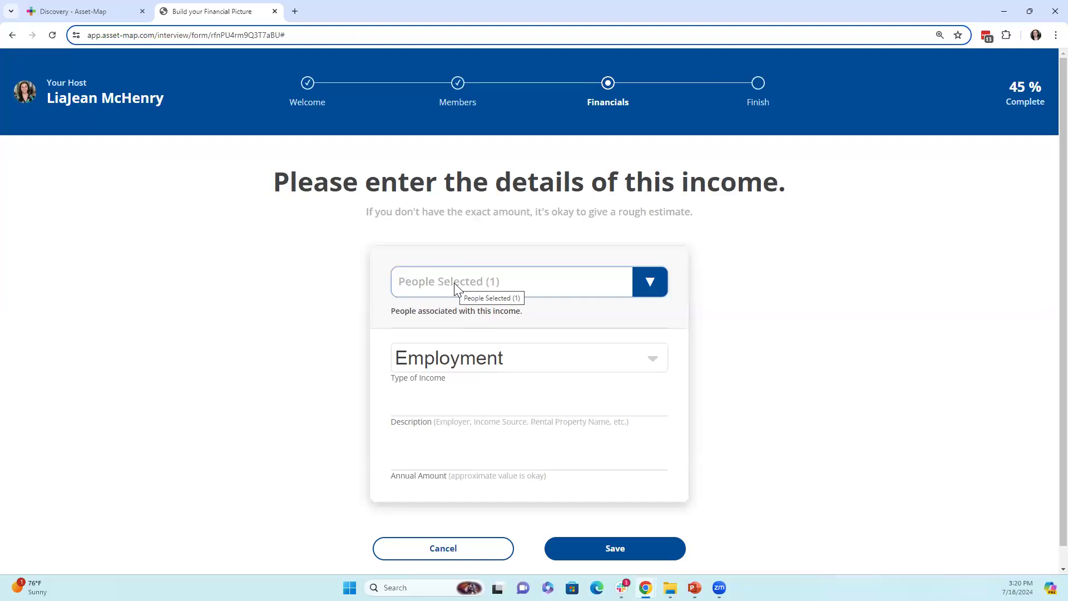
{"action": "left_click", "coordinate": [499, 360]}
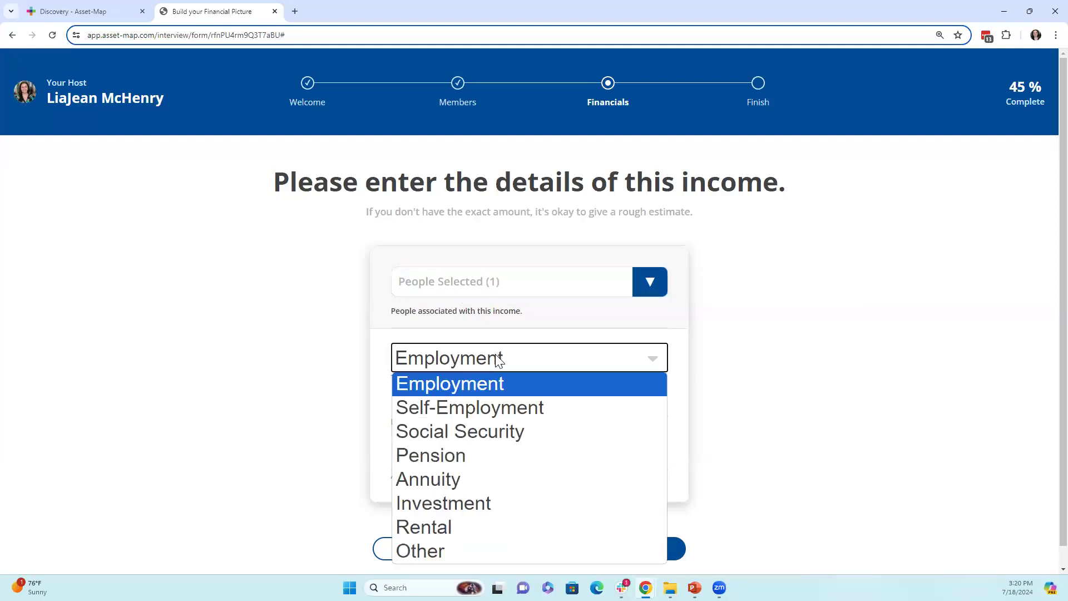
{"action": "left_click", "coordinate": [493, 393]}
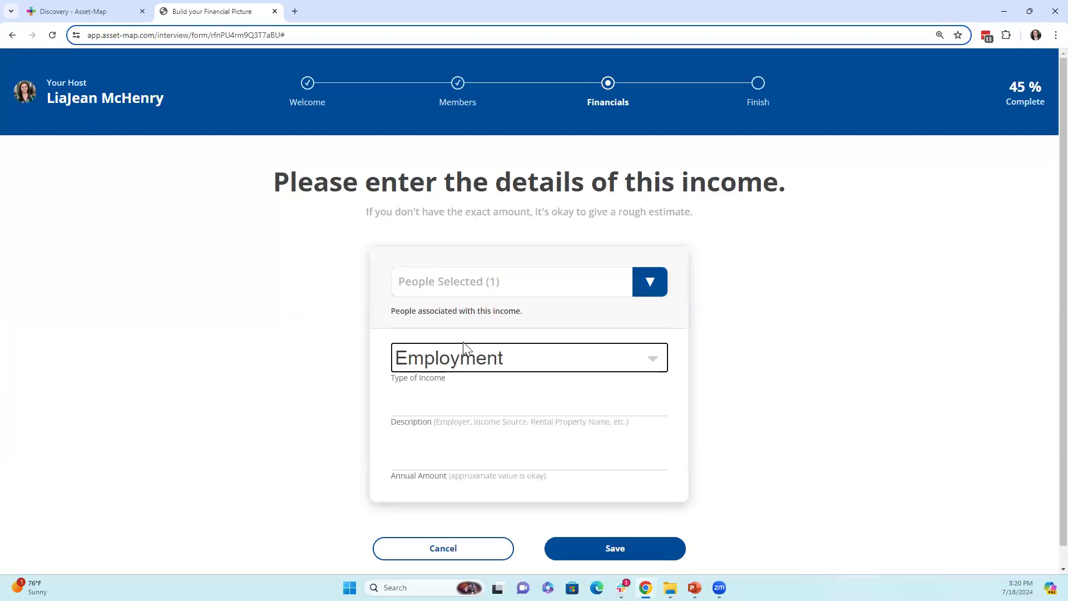
{"action": "left_click", "coordinate": [435, 456]}
{"action": "type", "text": "200,000"}
{"action": "left_click", "coordinate": [427, 401]}
{"action": "type", "text": "comcast"}
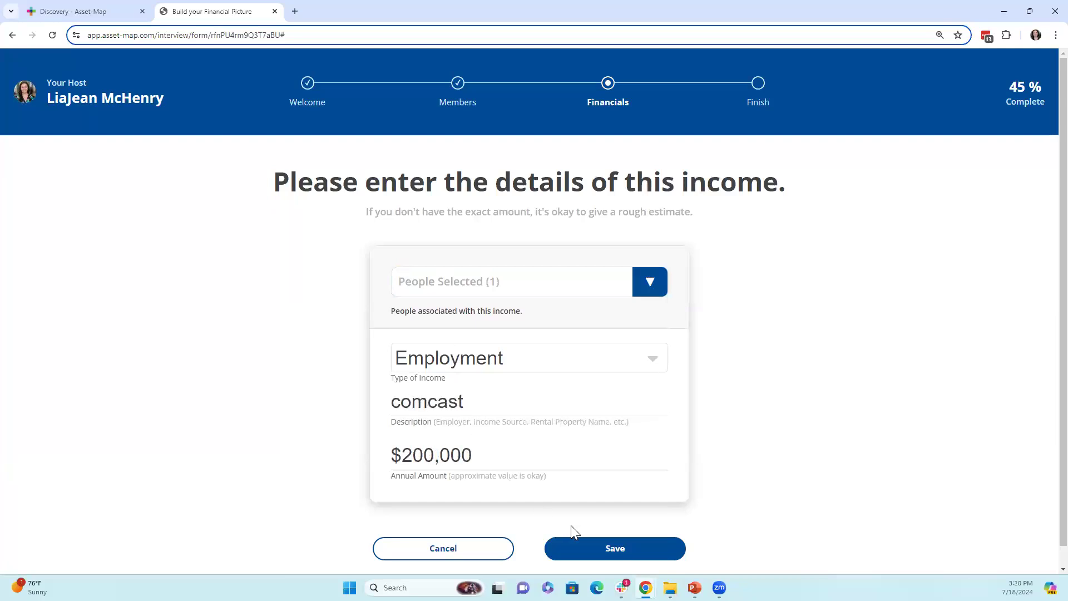
{"action": "left_click", "coordinate": [579, 548]}
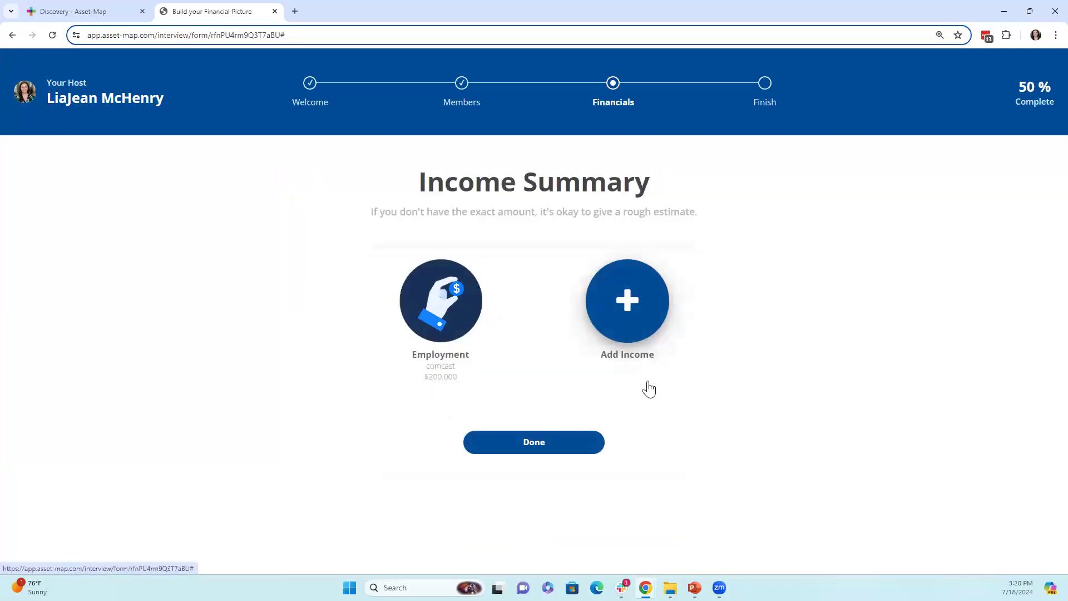
- Add a second $200,000 Employment income, ABC Network, for the spouse
{"action": "left_click", "coordinate": [648, 309]}
{"action": "left_click", "coordinate": [501, 280]}
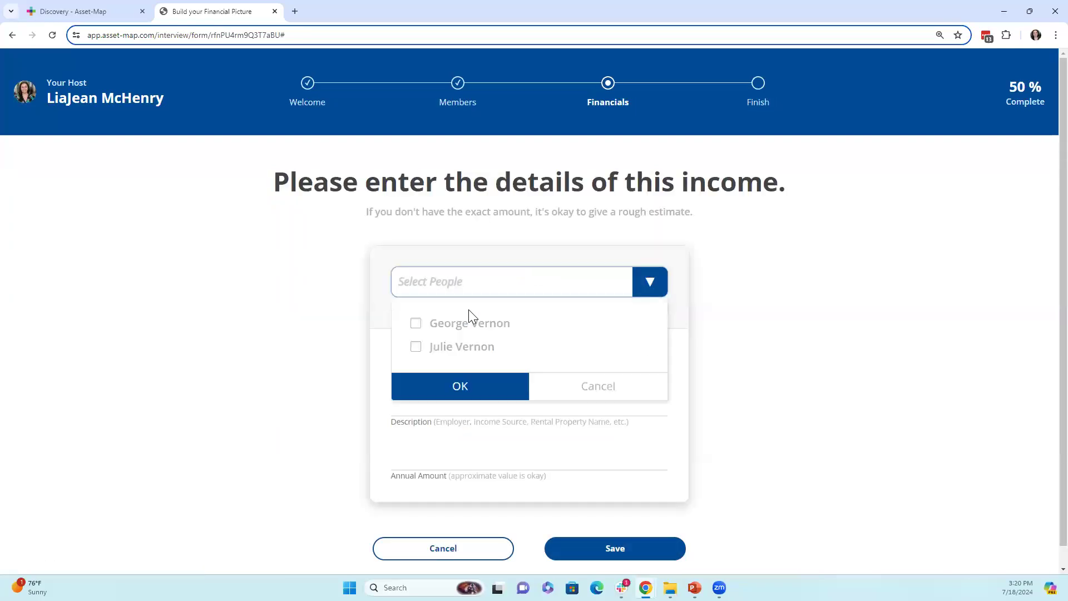
{"action": "left_click", "coordinate": [417, 346]}
{"action": "left_click", "coordinate": [436, 385]}
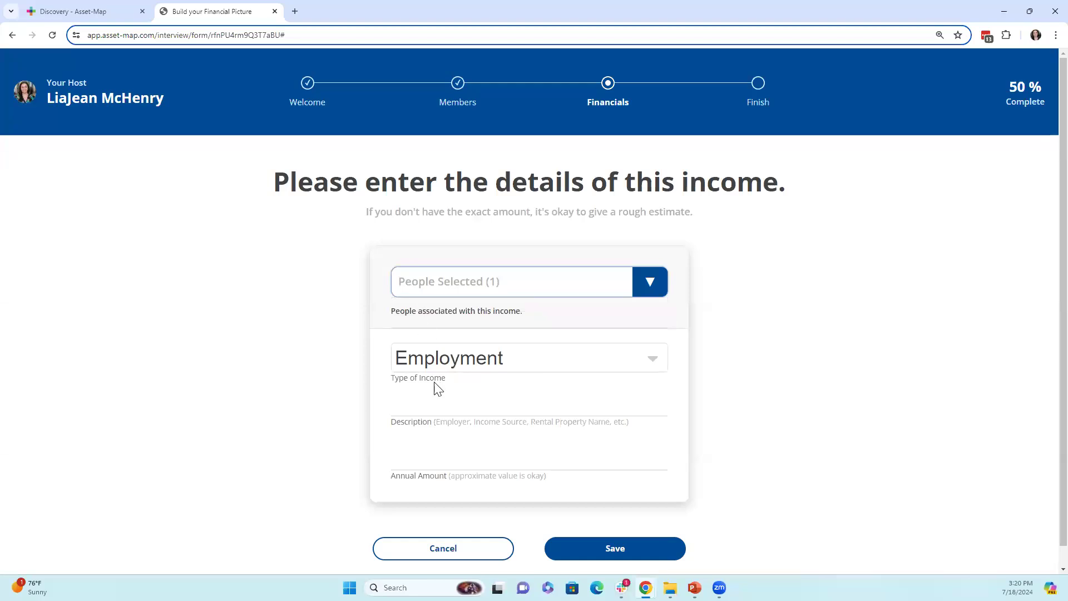
{"action": "left_click", "coordinate": [433, 456]}
{"action": "type", "text": "200000"}
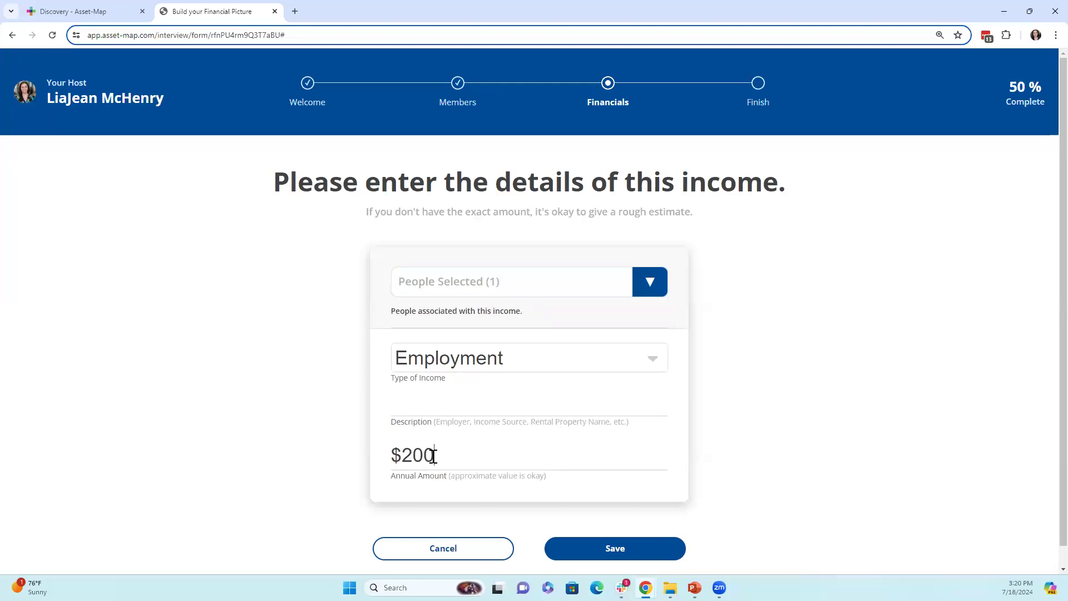
{"action": "left_click", "coordinate": [437, 399]}
{"action": "type", "text": "ABC Netw"}
{"action": "type", "text": "eo"}
{"action": "key", "text": "BackSpace"}
{"action": "key", "text": "BackSpace"}
{"action": "type", "text": "ork"}
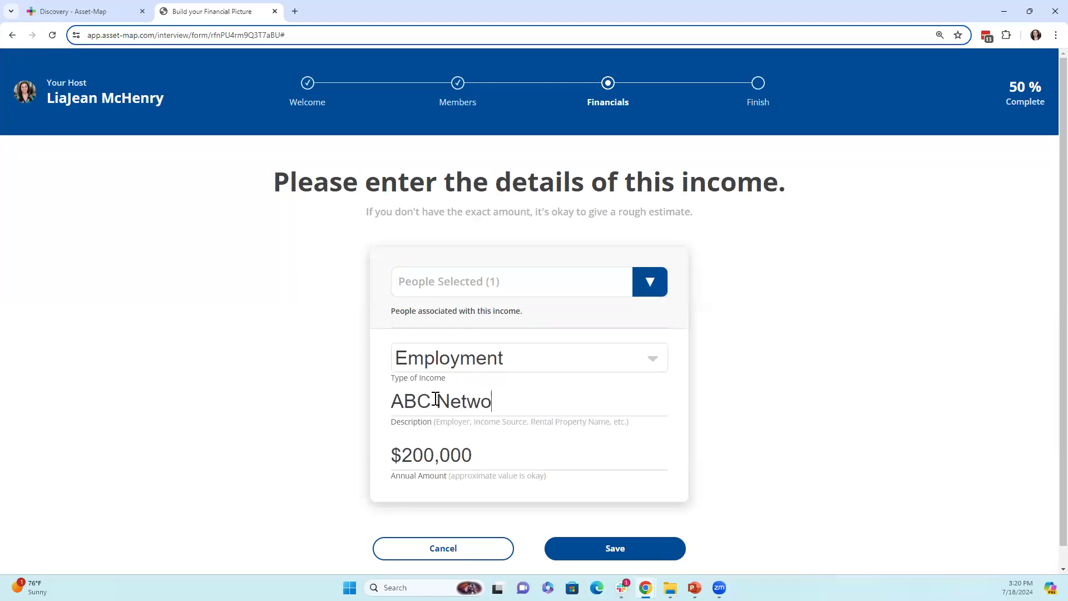
{"action": "left_click", "coordinate": [558, 556]}
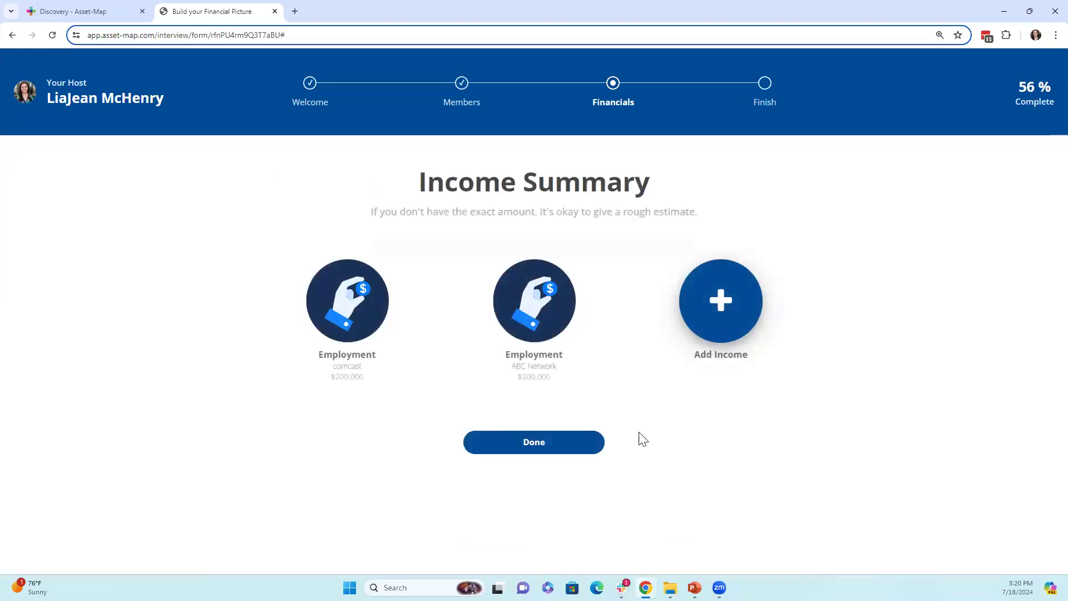
- Add a real estate property worth $70,000 in FL, owned by both household members
{"action": "left_click", "coordinate": [567, 449]}
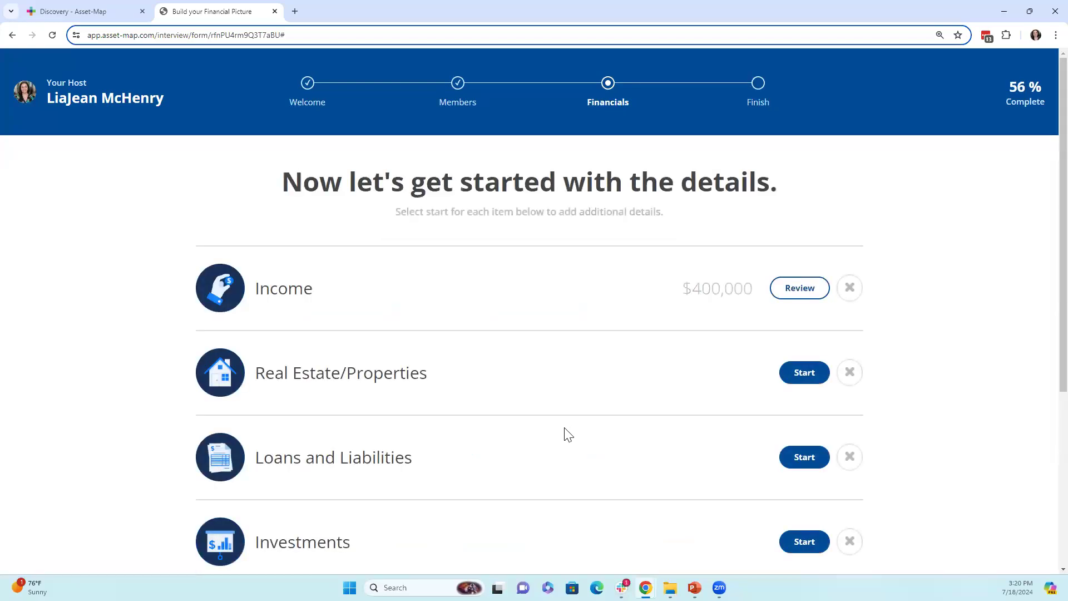
{"action": "scroll", "coordinate": [549, 377], "scroll_direction": "down", "scroll_amount": 1}
{"action": "scroll", "coordinate": [555, 453], "scroll_direction": "down", "scroll_amount": 1}
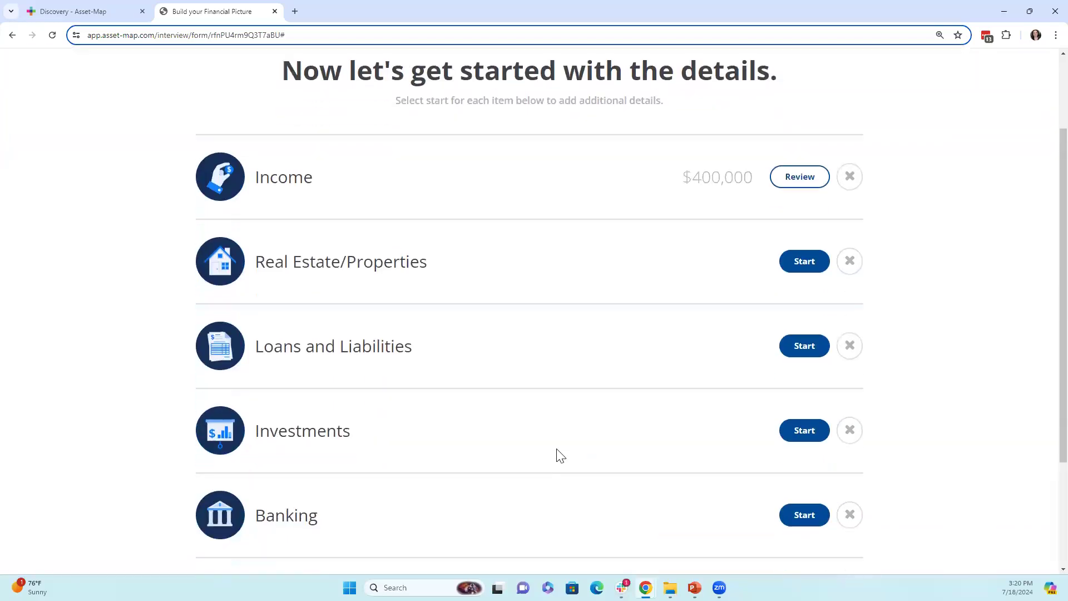
{"action": "left_click", "coordinate": [805, 261]}
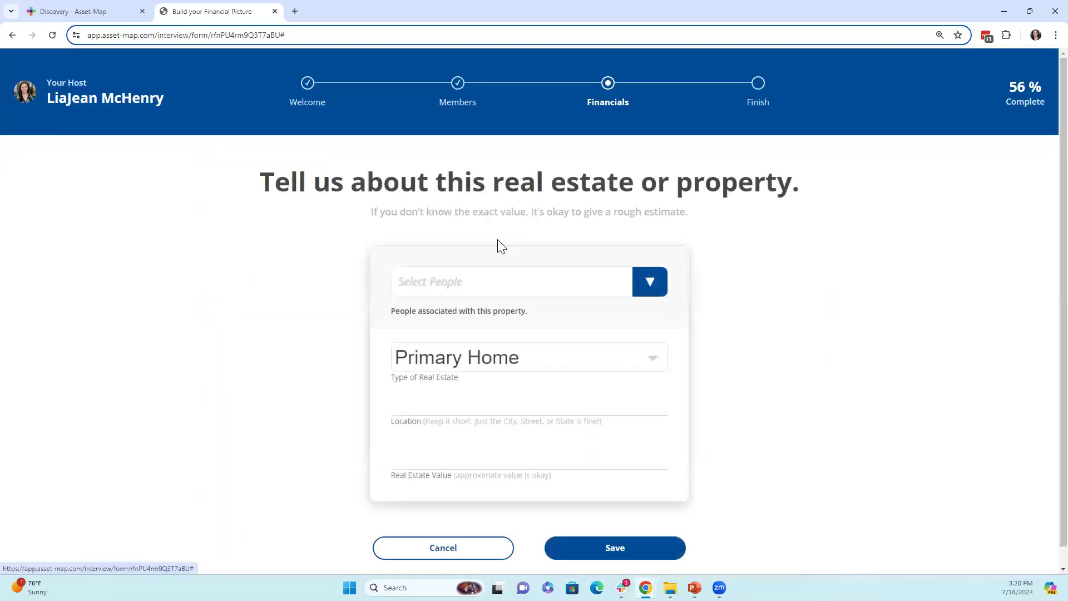
{"action": "left_click", "coordinate": [515, 281]}
{"action": "left_click", "coordinate": [417, 324]}
{"action": "left_click", "coordinate": [417, 347]}
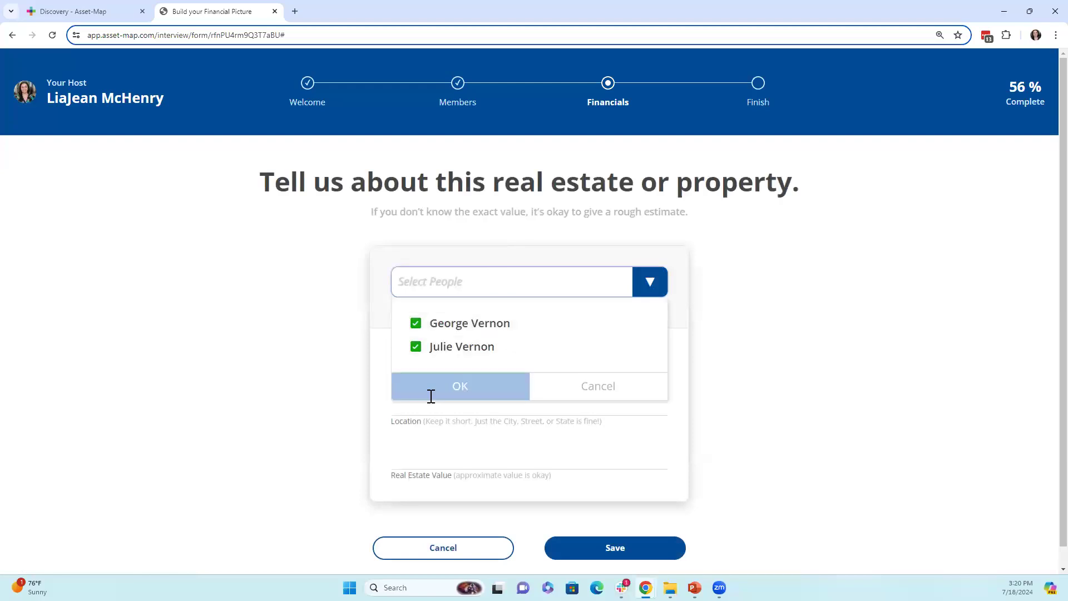
{"action": "left_click", "coordinate": [429, 396]}
{"action": "left_click", "coordinate": [442, 459]}
{"action": "type", "text": "700000"}
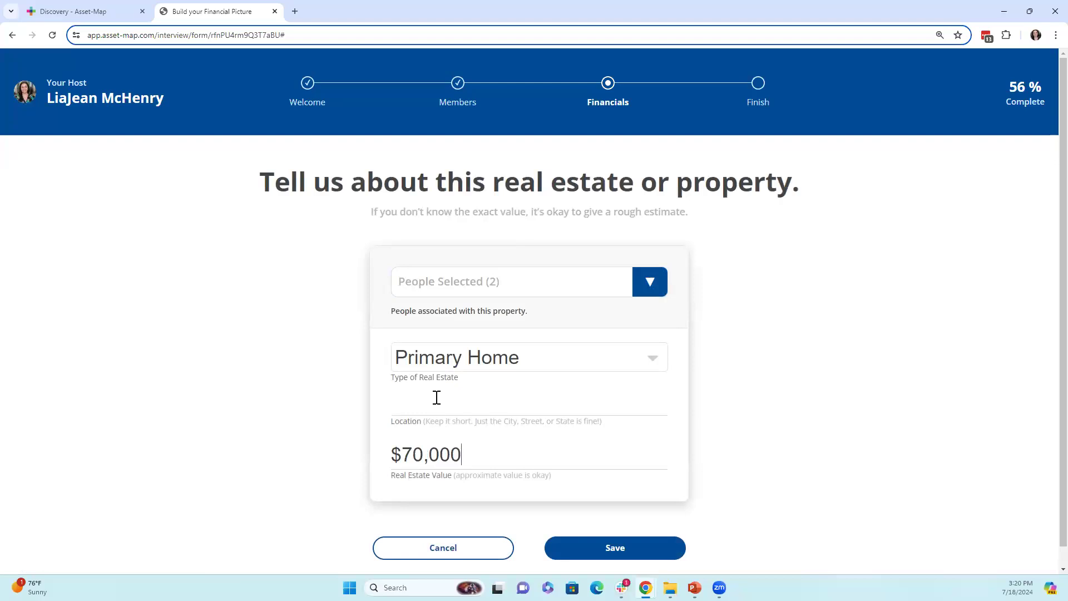
{"action": "left_click", "coordinate": [437, 397]}
{"action": "type", "text": "FL"}
{"action": "left_click", "coordinate": [632, 550]}
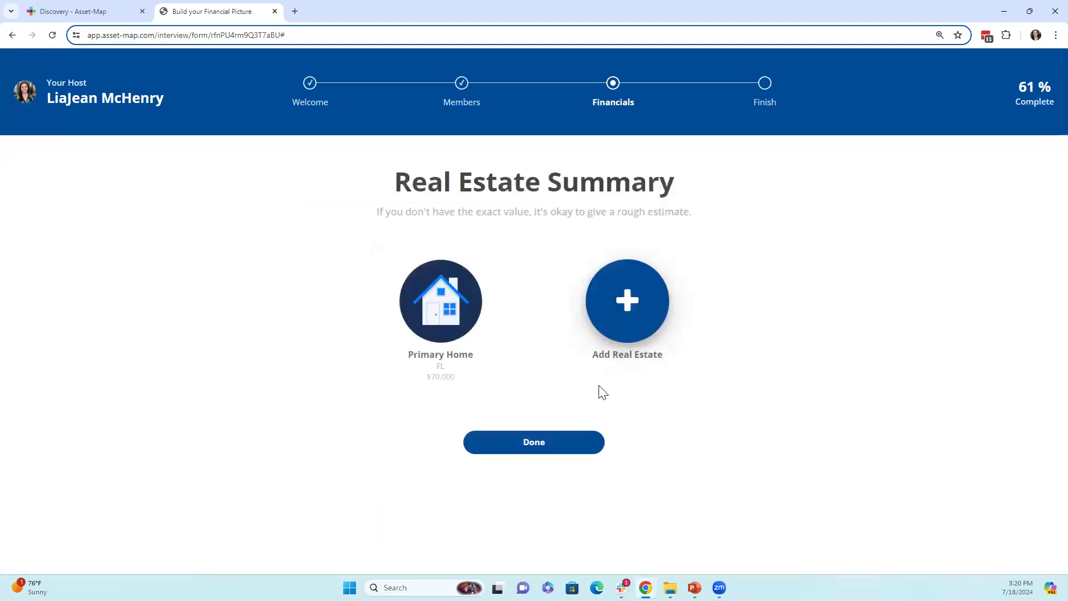
- Finish the Real Estate summary and move past the financial categories step
{"action": "left_click", "coordinate": [570, 440]}
{"action": "scroll", "coordinate": [565, 415], "scroll_direction": "down", "scroll_amount": 3}
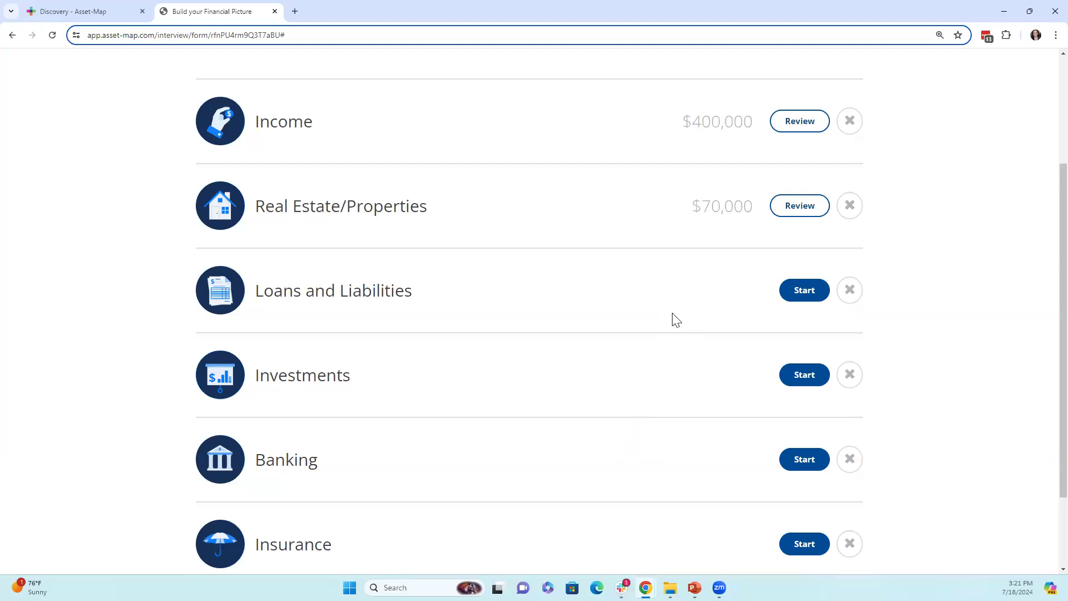
{"action": "scroll", "coordinate": [690, 304], "scroll_direction": "down", "scroll_amount": 2}
{"action": "left_click", "coordinate": [702, 537]}
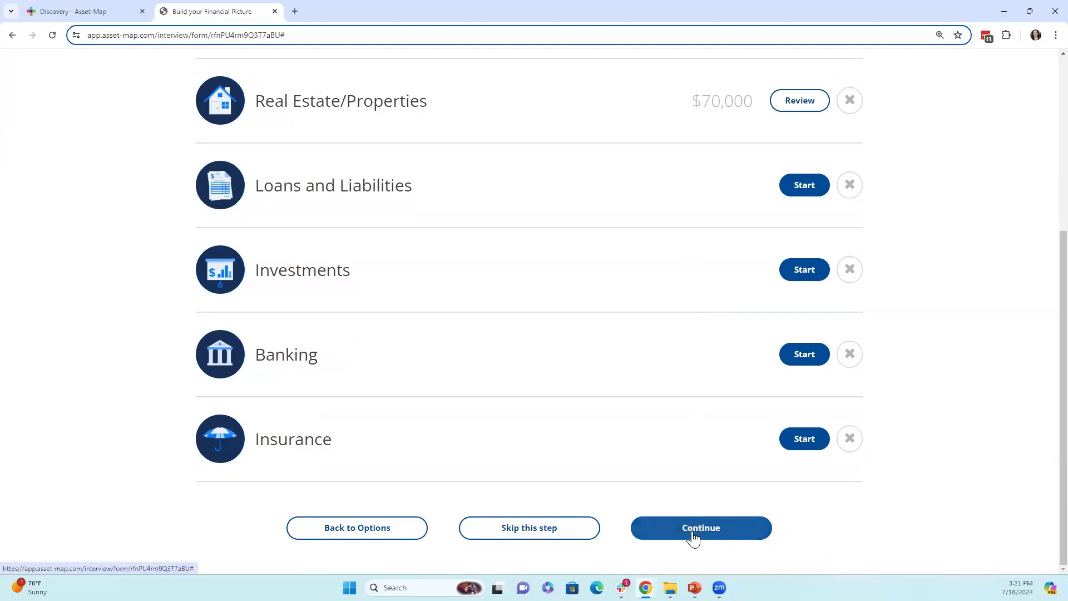
{"action": "left_click", "coordinate": [691, 529]}
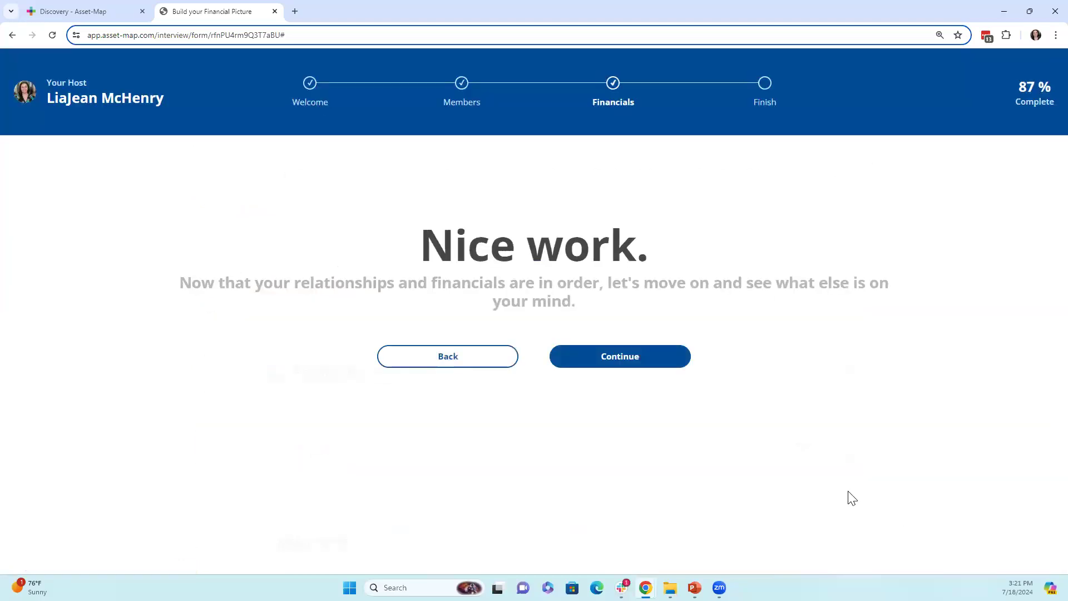
- Choose Retirement Planning and Contributing to Charity as topics of interest
{"action": "left_click", "coordinate": [673, 368]}
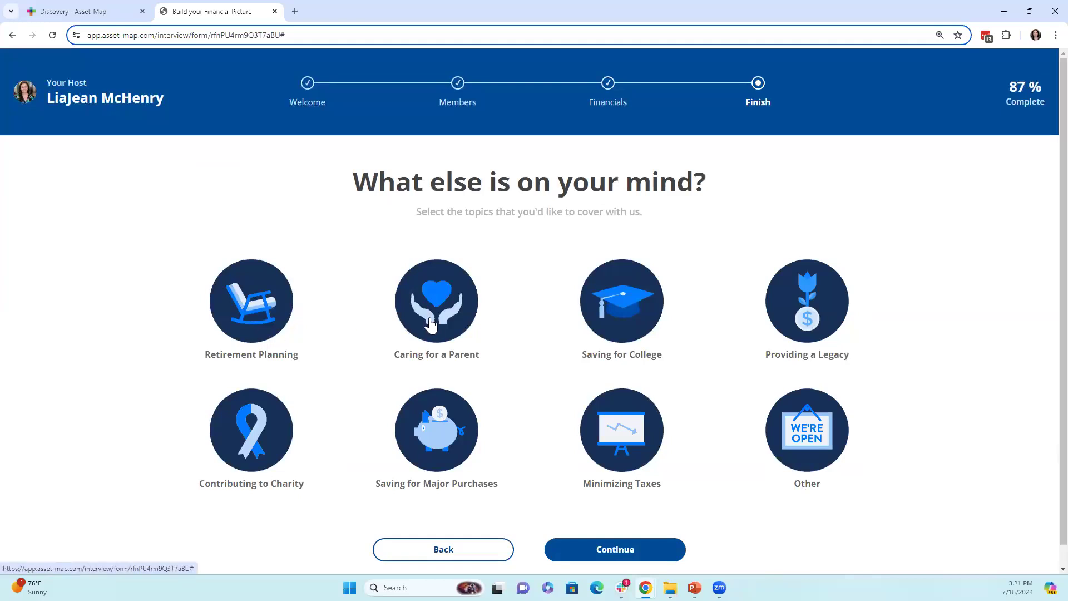
{"action": "left_click", "coordinate": [291, 319]}
{"action": "left_click", "coordinate": [243, 472]}
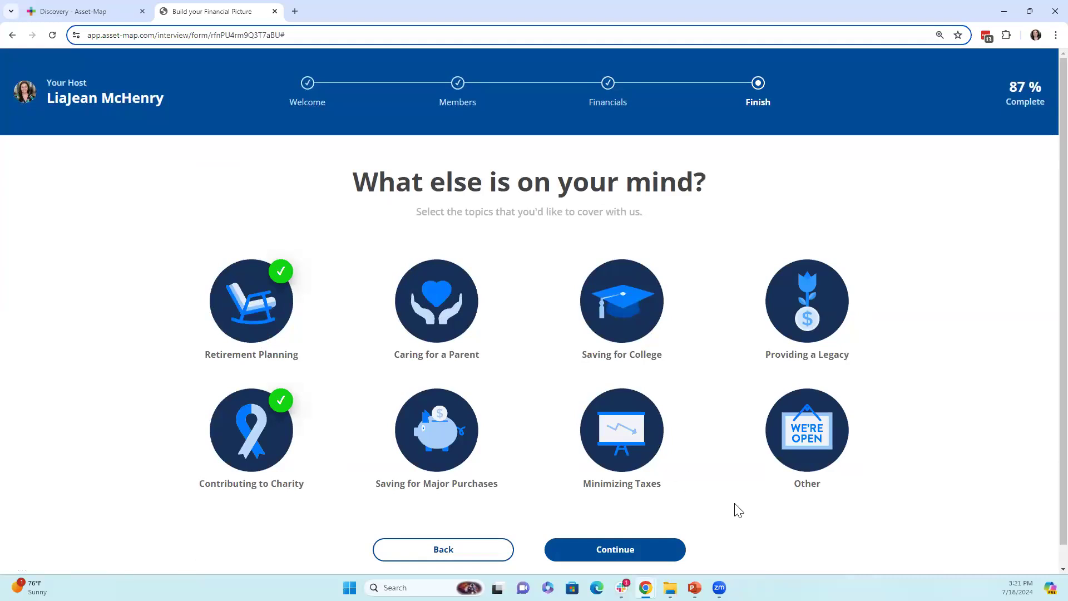
{"action": "left_click", "coordinate": [630, 550]}
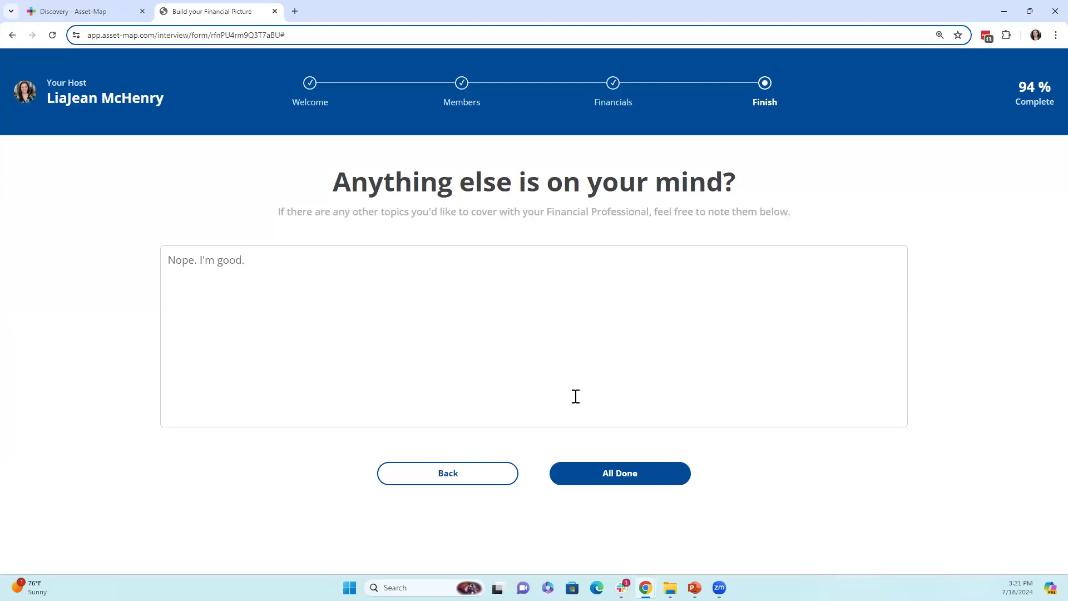
- Note HELP as an extra topic, submit the interview, and close its tab
{"action": "type", "text": "HELP"}
{"action": "left_click", "coordinate": [665, 473]}
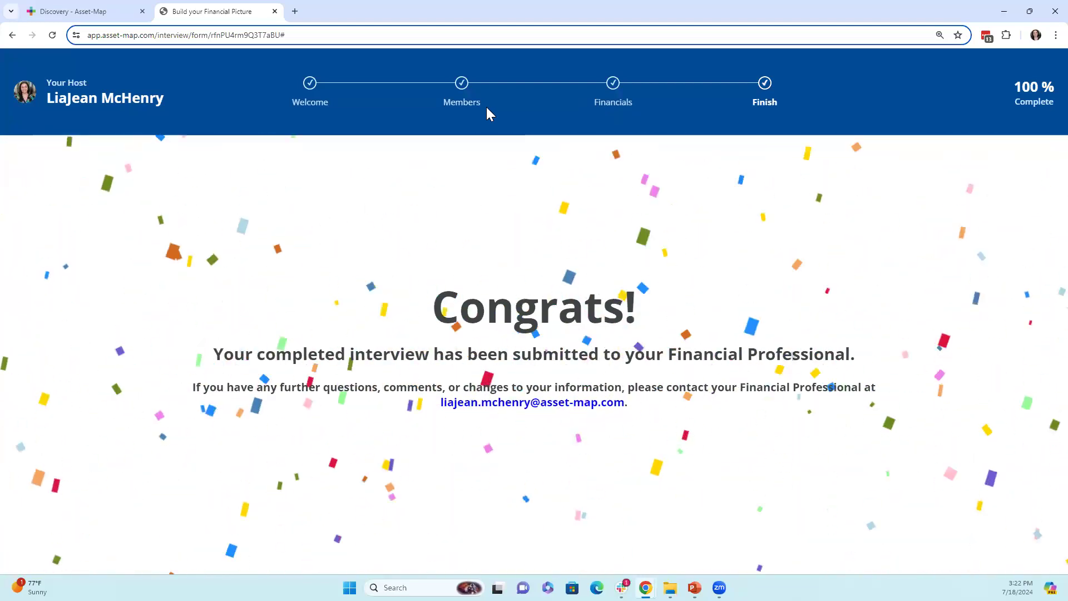
{"action": "left_click", "coordinate": [275, 11]}
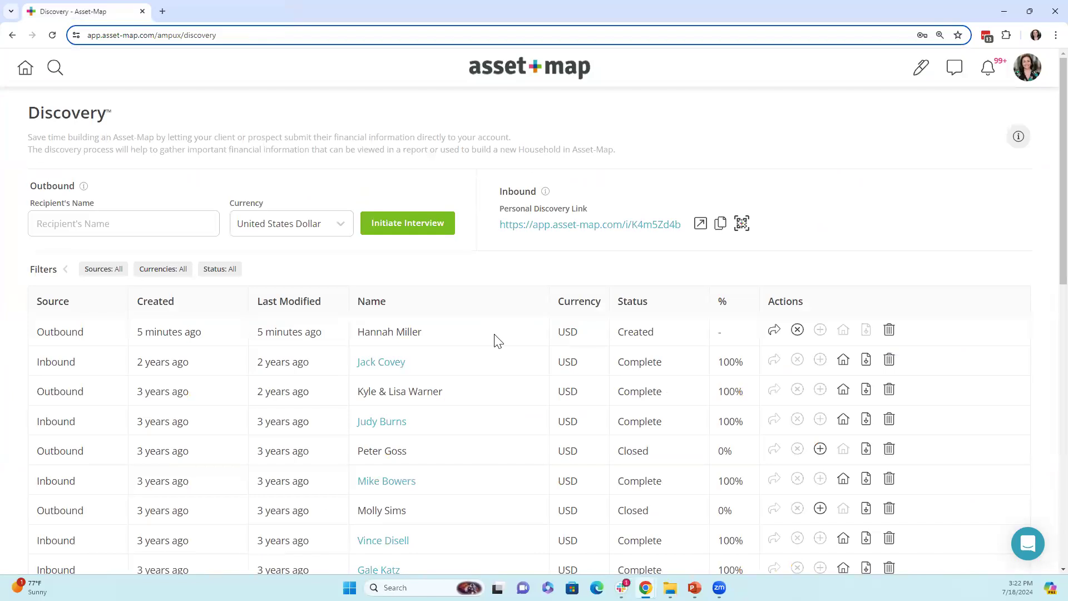
- Review the latest notifications, then go to User Preferences from the account menu
{"action": "left_click", "coordinate": [991, 80]}
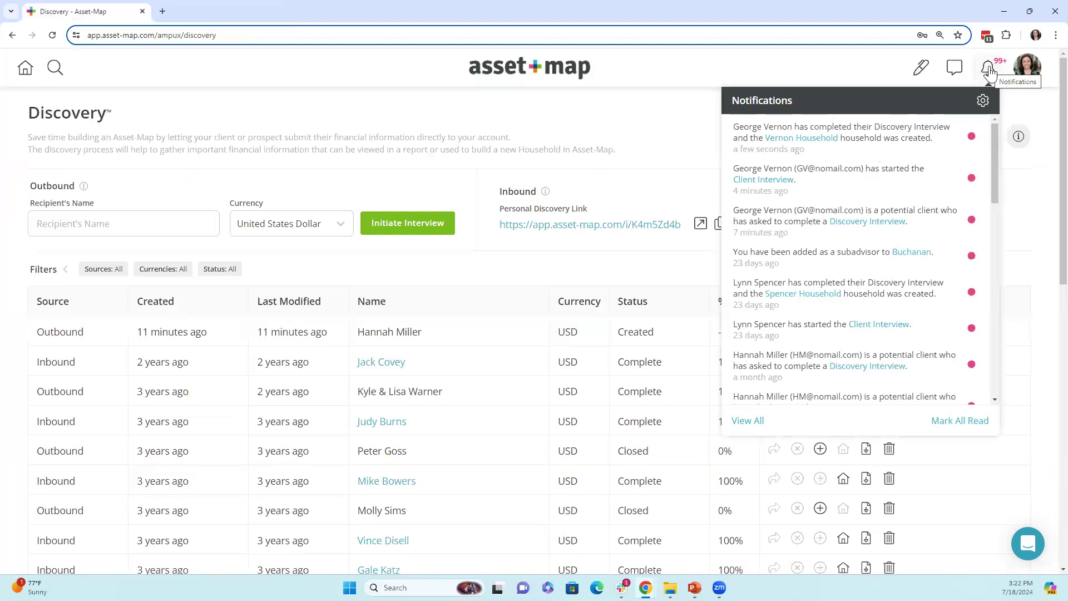
{"action": "left_click", "coordinate": [712, 93]}
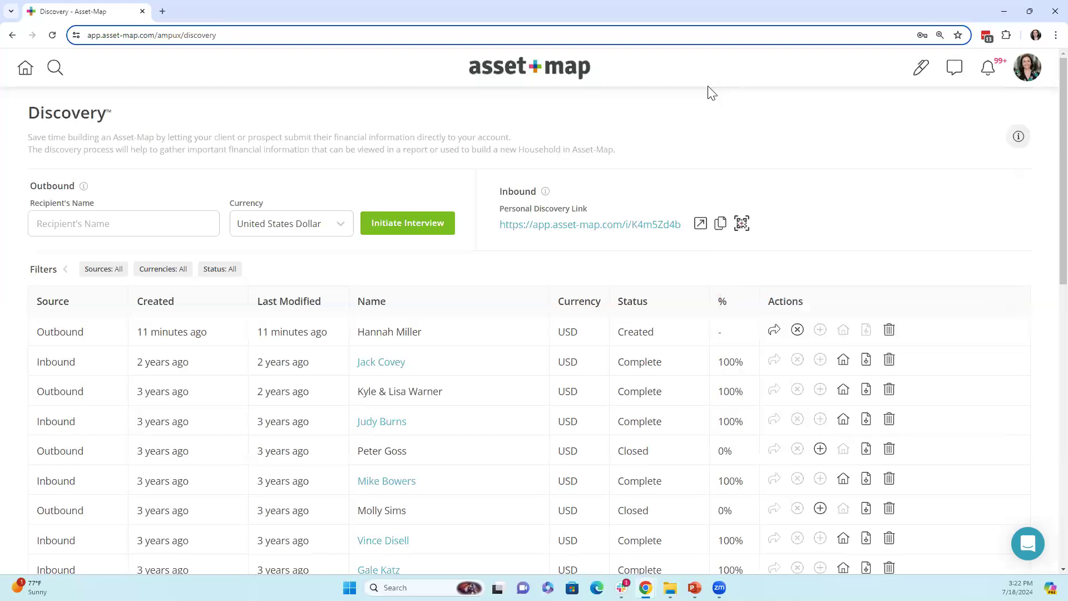
{"action": "left_click", "coordinate": [1027, 77]}
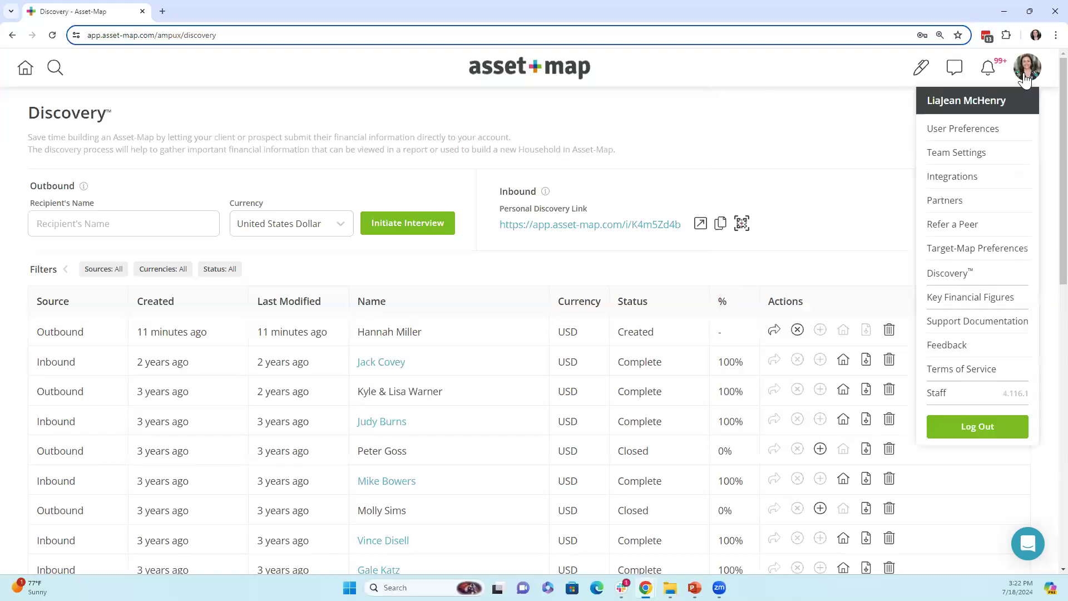
{"action": "left_click", "coordinate": [966, 134]}
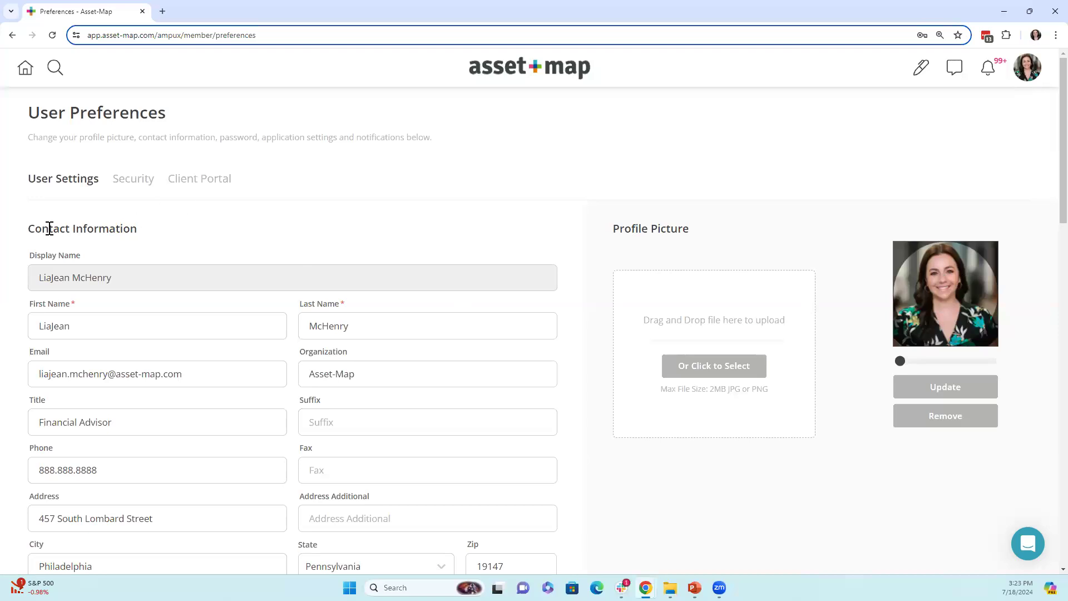
{"action": "left_click_drag", "start_coordinate": [29, 228], "coordinate": [225, 239]}
{"action": "left_click", "coordinate": [228, 242]}
{"action": "scroll", "coordinate": [234, 245], "scroll_direction": "down", "scroll_amount": 2}
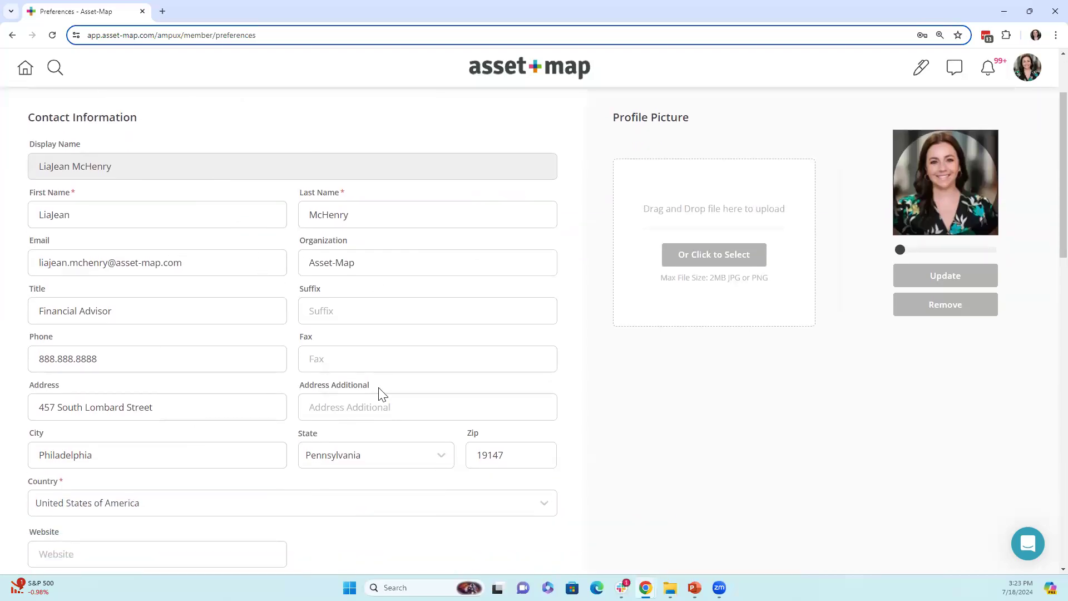
{"action": "left_click", "coordinate": [324, 310]}
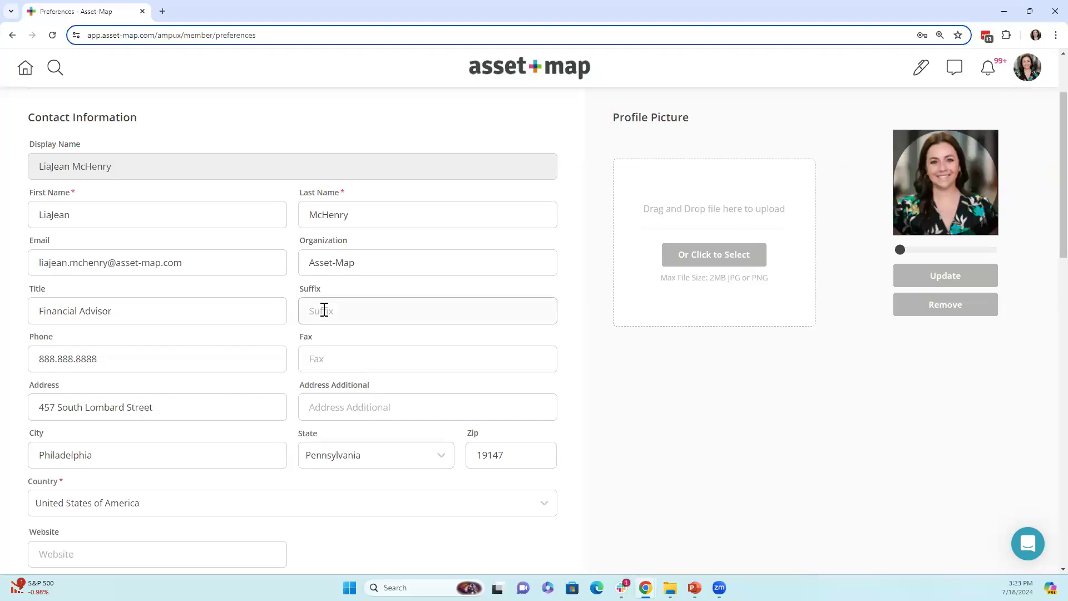
{"action": "type", "text": "CFP, CPA"}
{"action": "scroll", "coordinate": [412, 351], "scroll_direction": "down", "scroll_amount": 2}
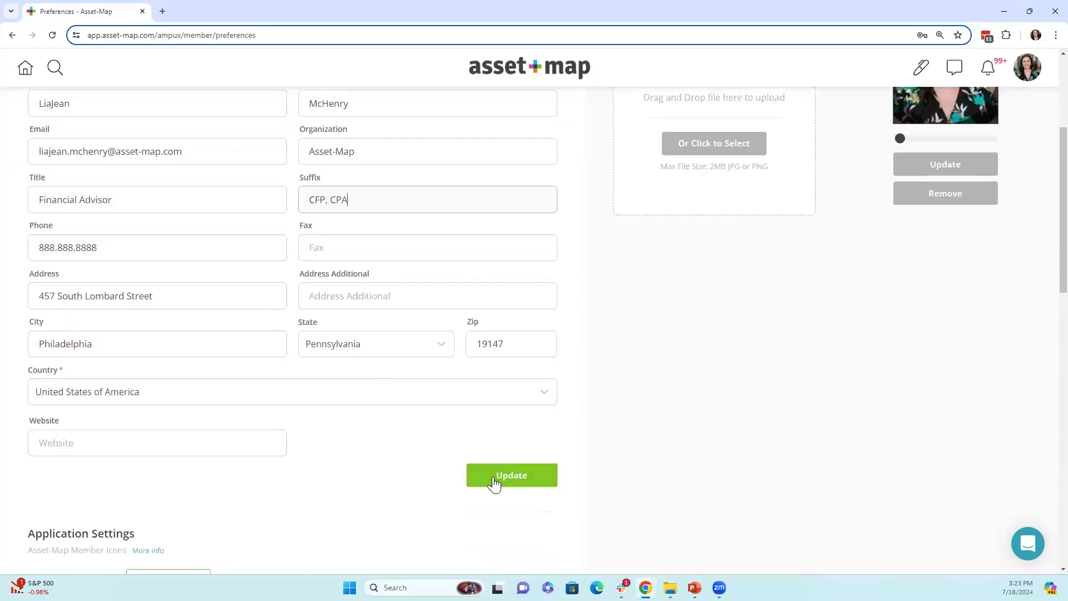
{"action": "left_click_drag", "start_coordinate": [360, 206], "coordinate": [296, 212]}
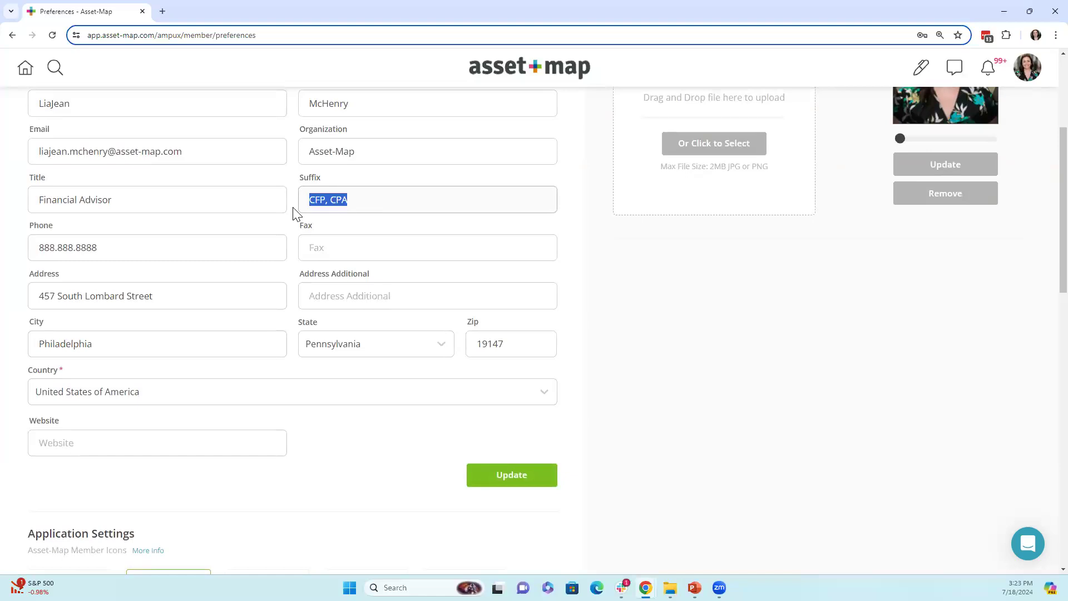
{"action": "key", "text": "BackSpace"}
{"action": "left_click", "coordinate": [599, 311]}
{"action": "scroll", "coordinate": [340, 320], "scroll_direction": "down", "scroll_amount": 2}
{"action": "scroll", "coordinate": [337, 337], "scroll_direction": "down", "scroll_amount": 13}
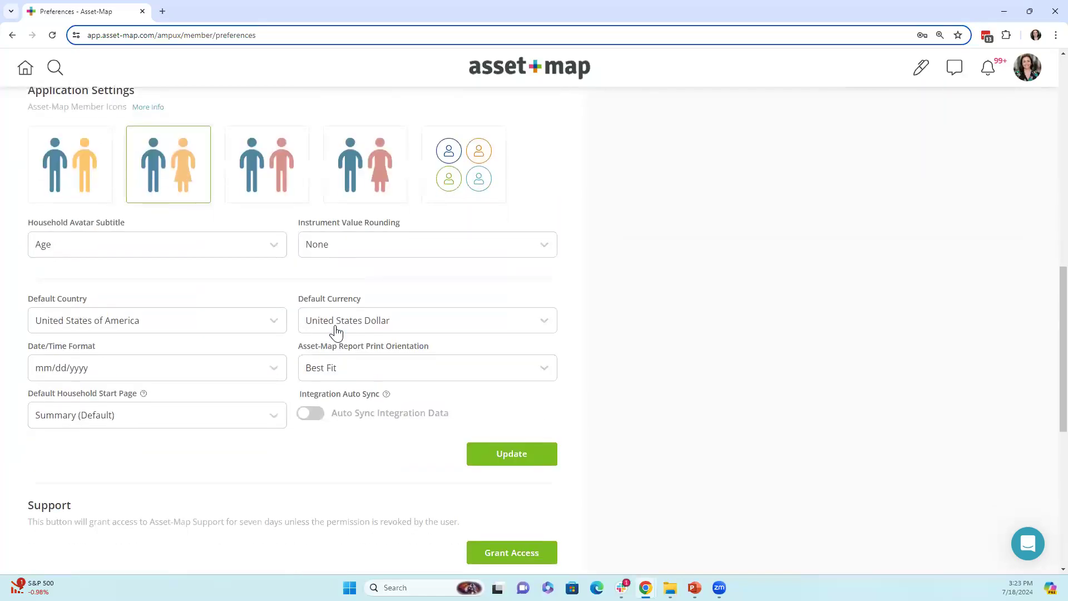
{"action": "left_click_drag", "start_coordinate": [28, 272], "coordinate": [105, 278]}
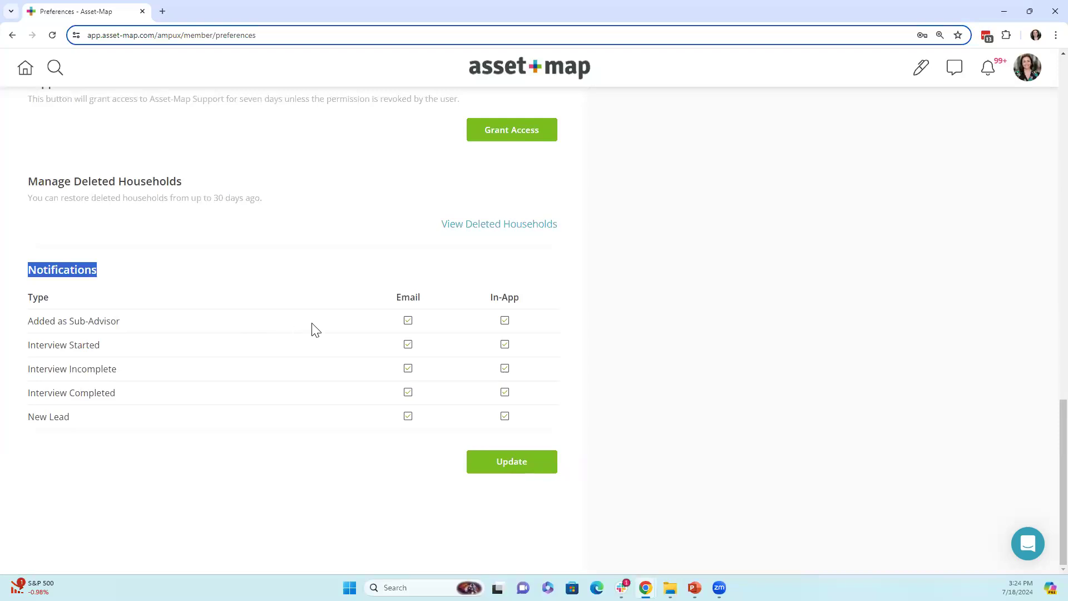
{"action": "left_click_drag", "start_coordinate": [396, 297], "coordinate": [423, 305]}
{"action": "left_click_drag", "start_coordinate": [490, 298], "coordinate": [523, 302]}
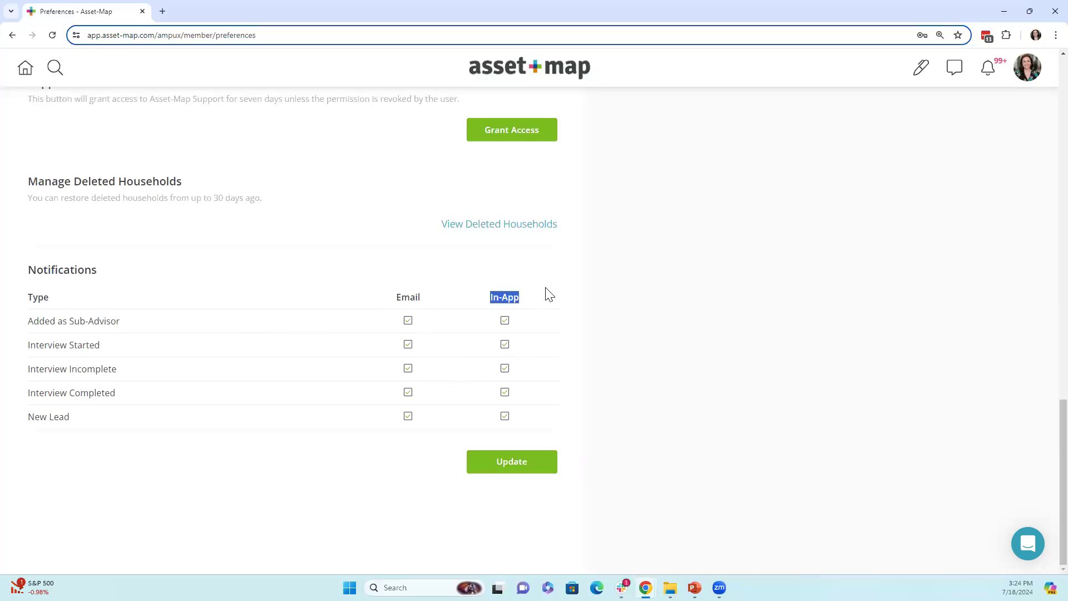
{"action": "left_click", "coordinate": [793, 333]}
{"action": "scroll", "coordinate": [753, 474], "scroll_direction": "up", "scroll_amount": 15}
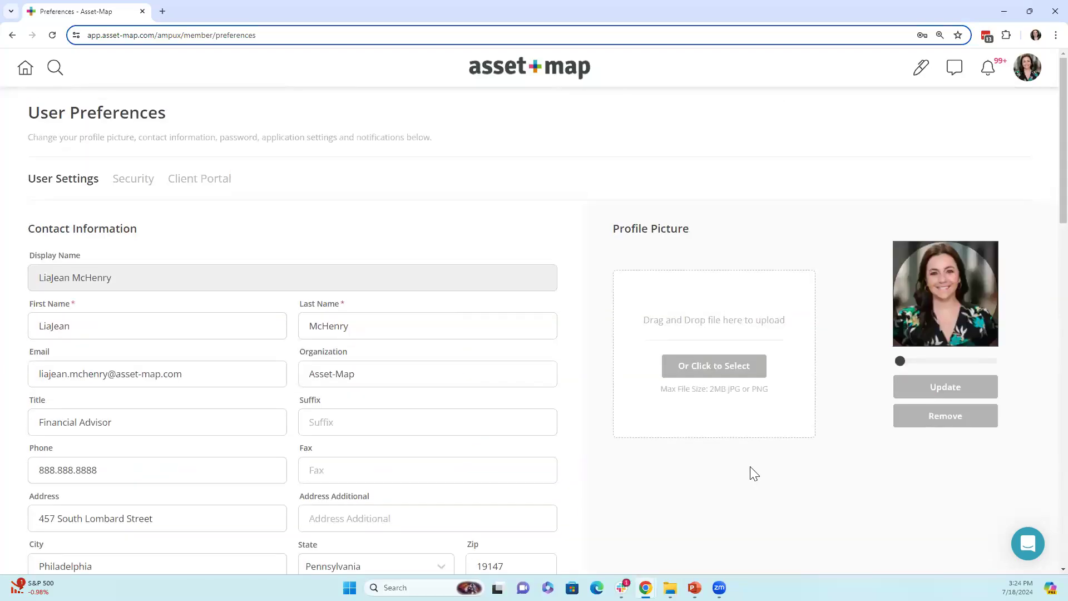
- Go back to the dashboard in full-screen mode and open the Discovery list
{"action": "left_click", "coordinate": [507, 78]}
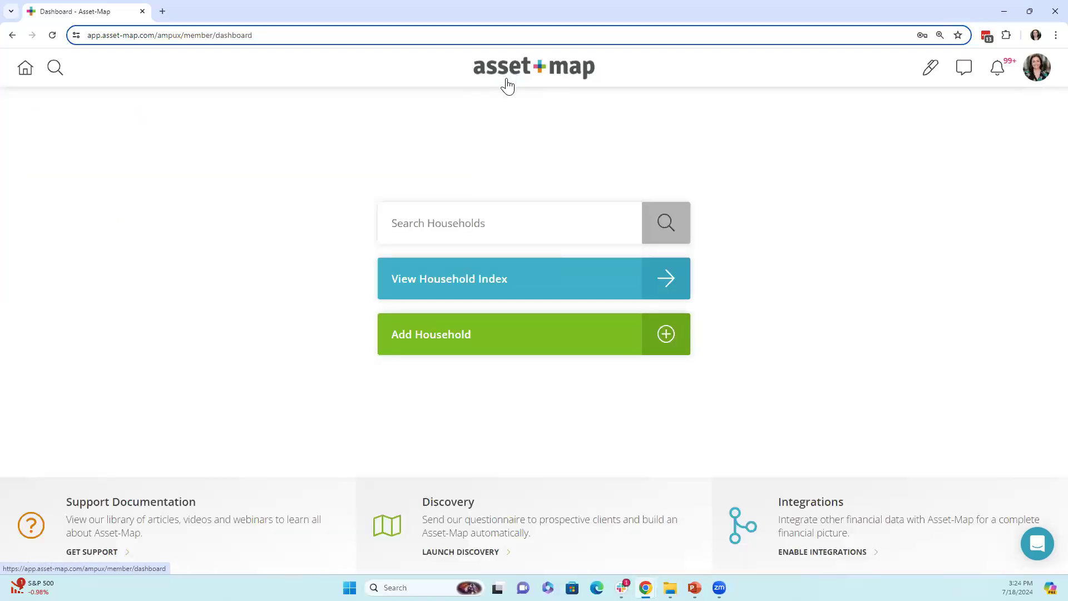
{"action": "key", "text": "F11"}
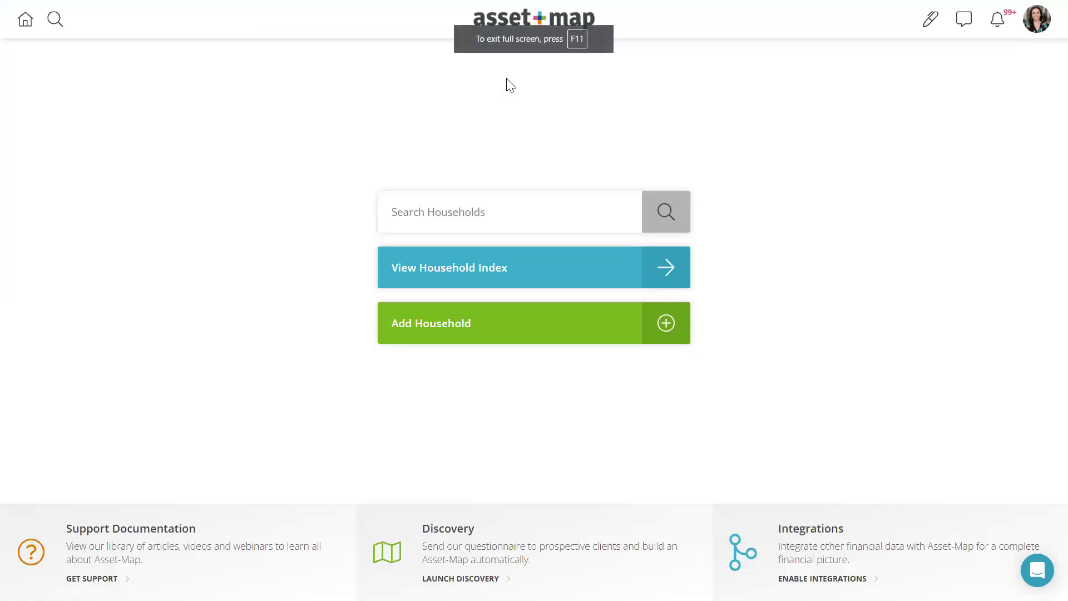
{"action": "left_click", "coordinate": [456, 548]}
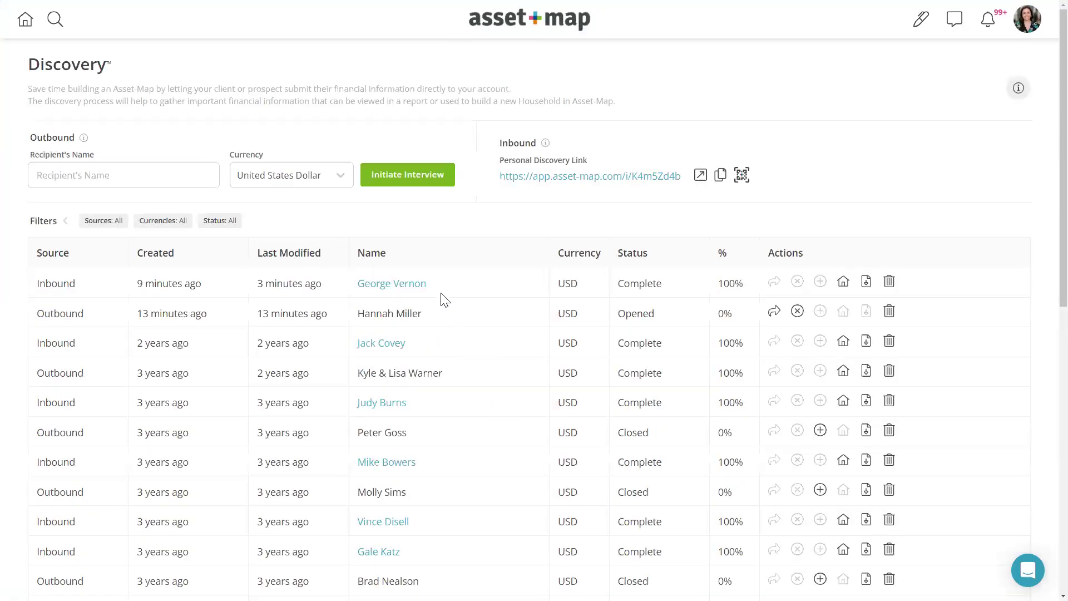
- Check the client's Inbound, 100% complete discovery entry and open its household
{"action": "left_click_drag", "start_coordinate": [439, 284], "coordinate": [369, 288]}
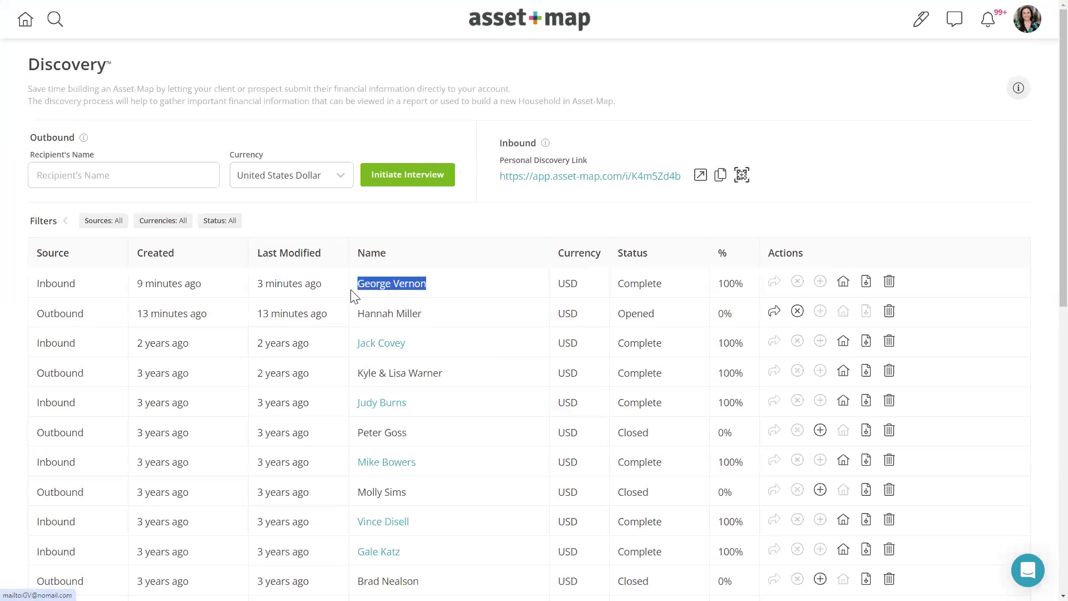
{"action": "left_click", "coordinate": [259, 290]}
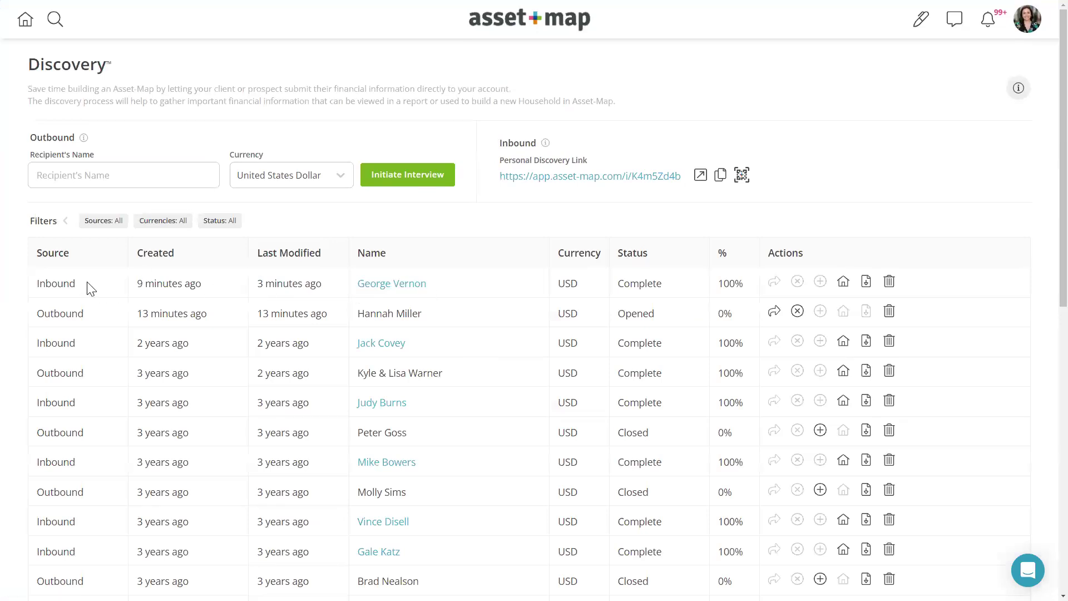
{"action": "left_click_drag", "start_coordinate": [88, 286], "coordinate": [37, 289]}
{"action": "left_click_drag", "start_coordinate": [718, 282], "coordinate": [744, 282]}
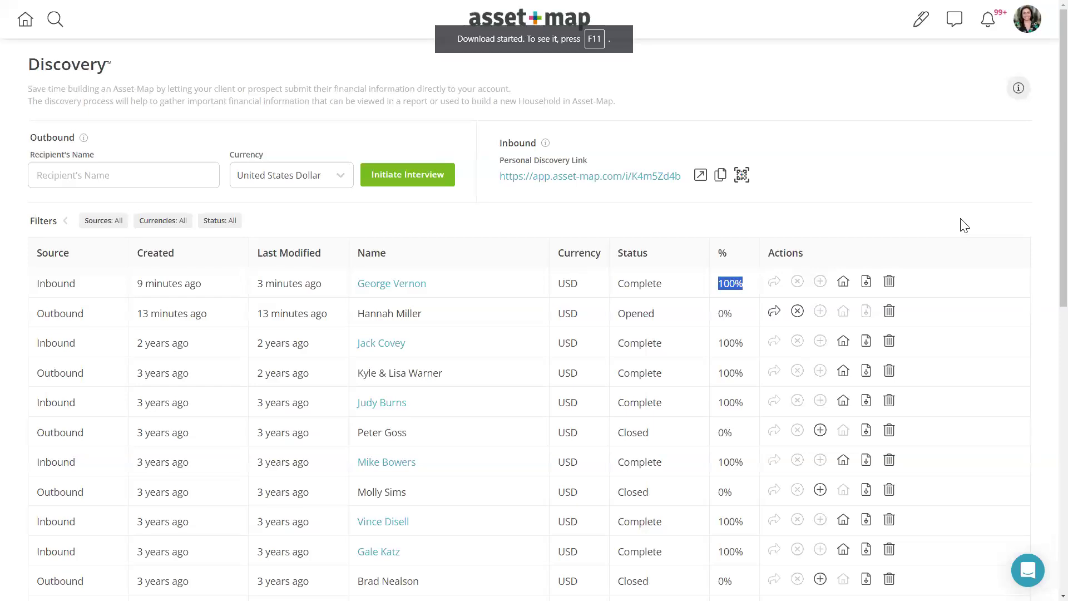
{"action": "left_click", "coordinate": [842, 284]}
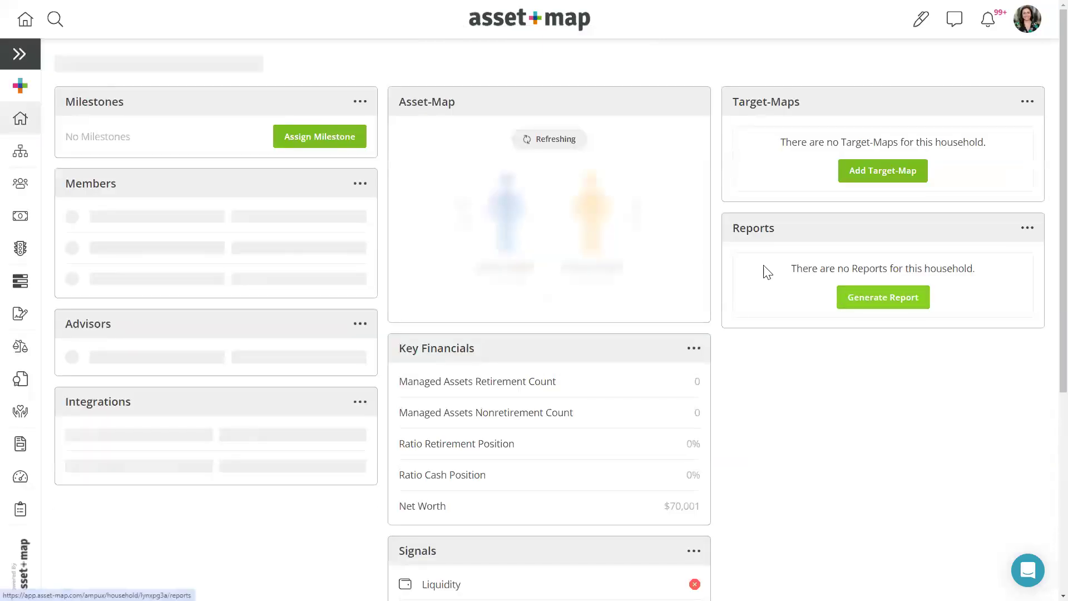
- Open the household's full Asset-Map diagram from the dashboard card
{"action": "left_click", "coordinate": [438, 114]}
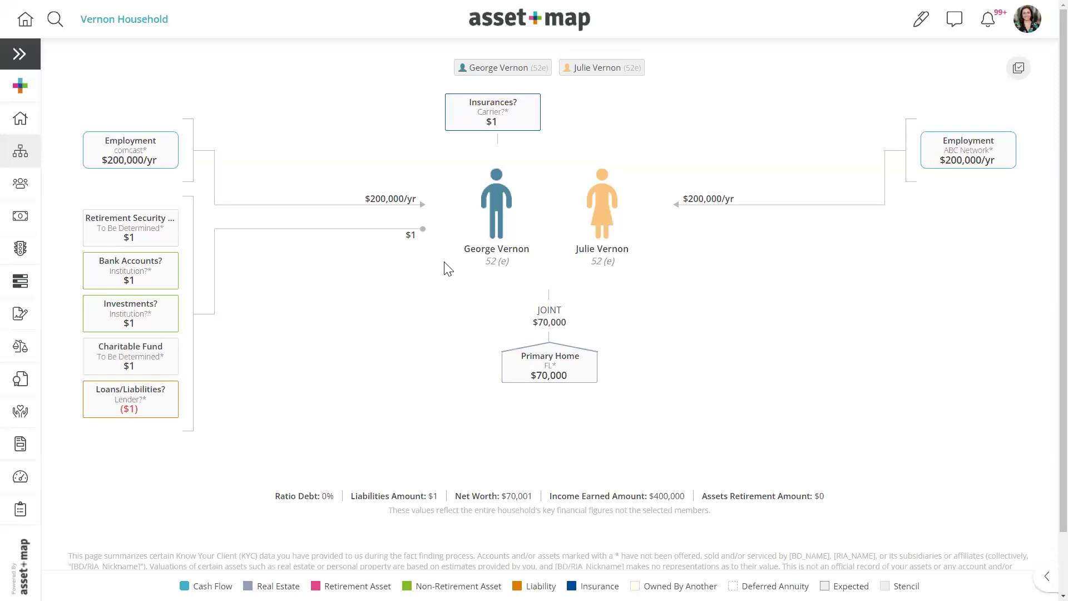
- Save the primary member's notes as 'Financial Priorities:' with bullets Retirement and Charitable Gifting
{"action": "left_click", "coordinate": [496, 218]}
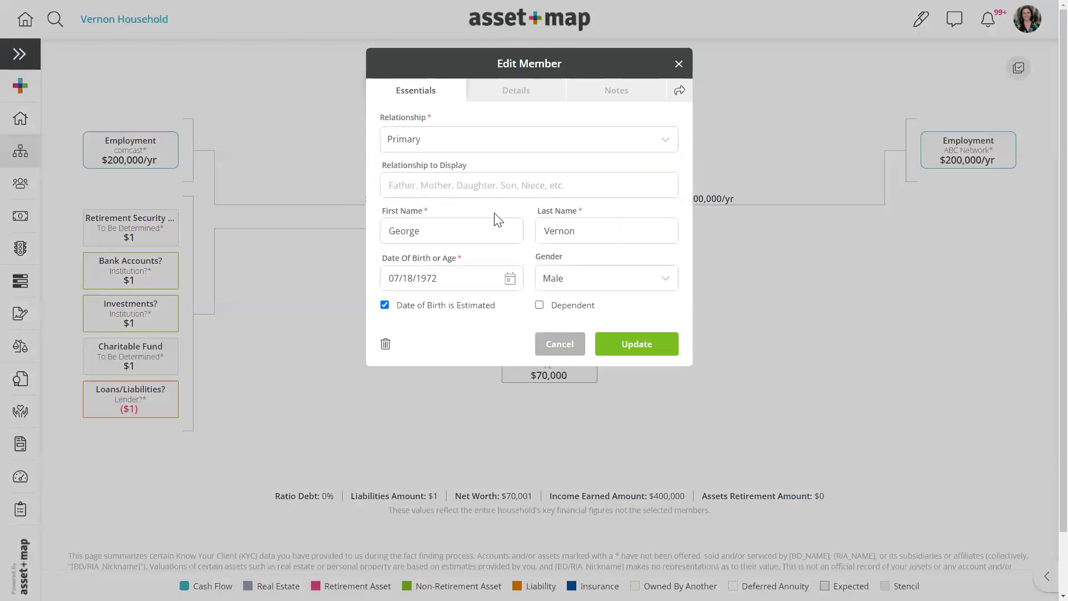
{"action": "left_click", "coordinate": [643, 95]}
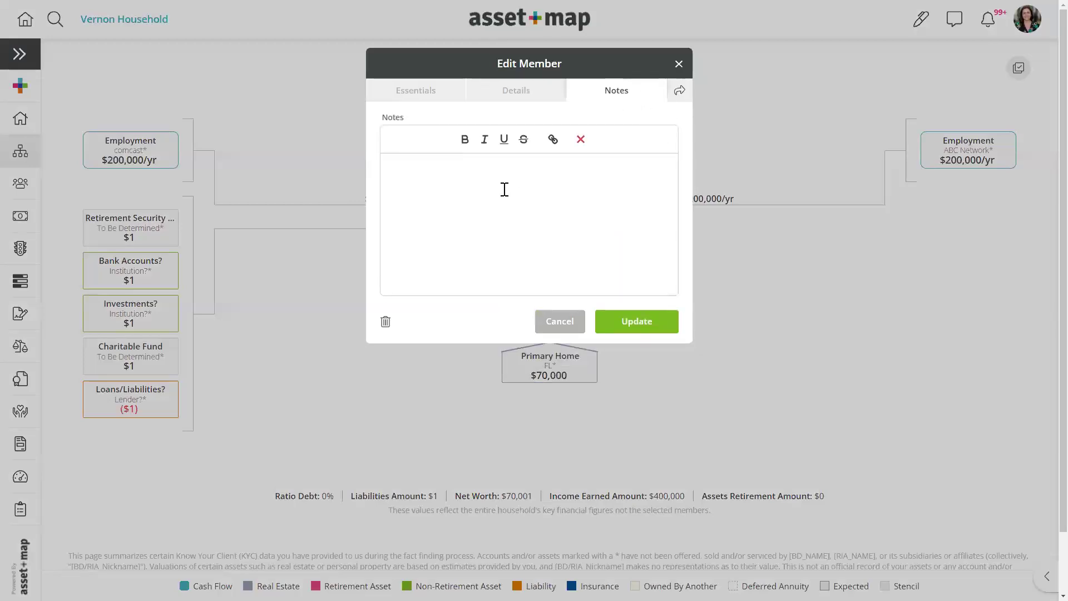
{"action": "type", "text": "Financial Priorities:"}
{"action": "key", "text": "Return"}
{"action": "type", "text": "- Re"}
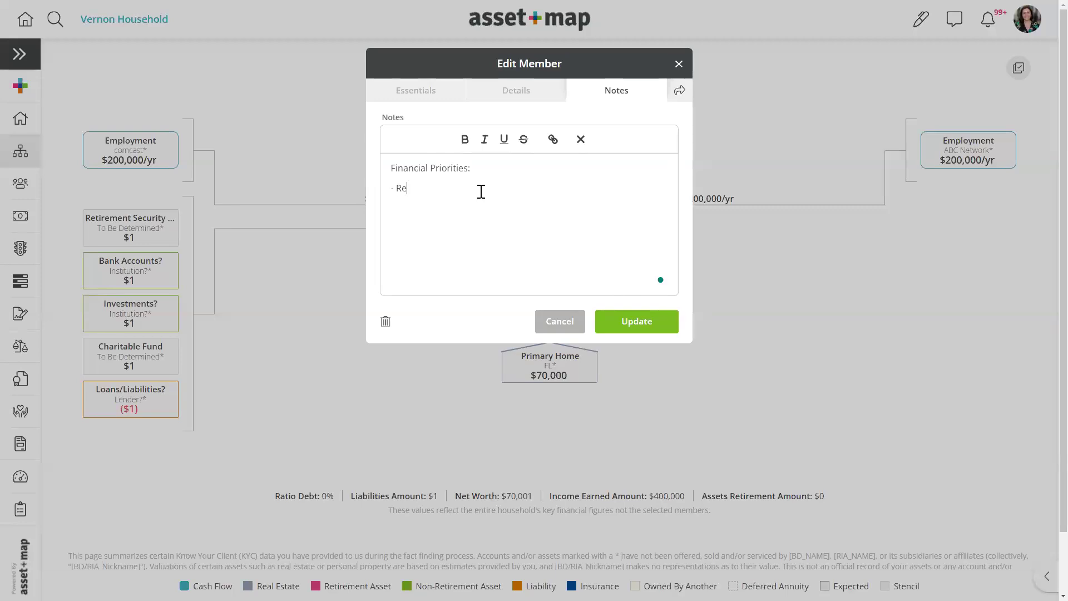
{"action": "type", "text": "tirement - Ch"}
{"action": "key", "text": "BackSpace"}
{"action": "key", "text": "BackSpace"}
{"action": "type", "text": "Charitable c"}
{"action": "key", "text": "BackSpace"}
{"action": "type", "text": "Gifting"}
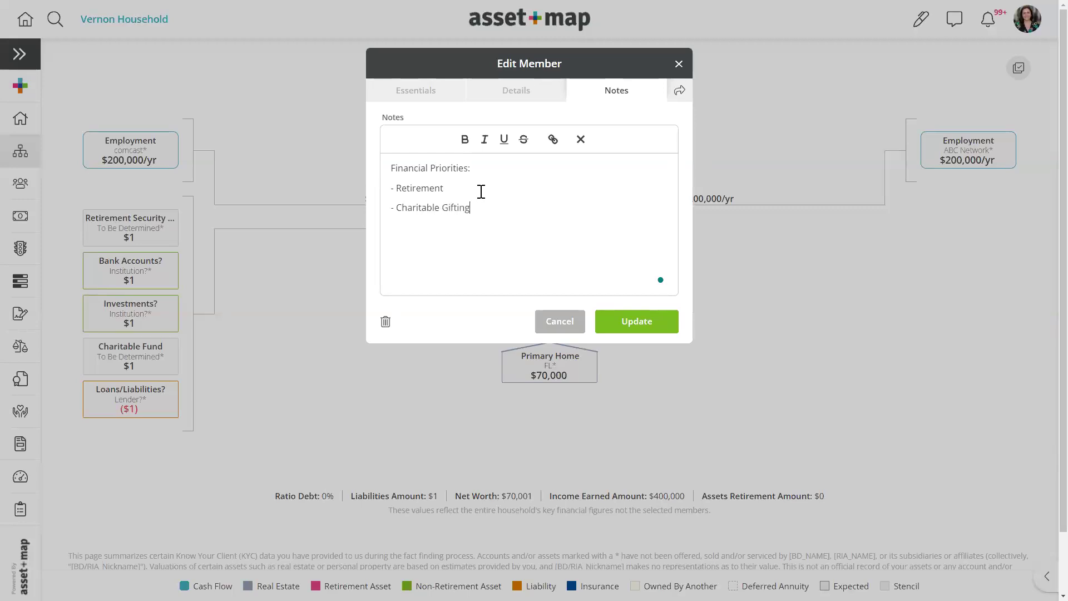
{"action": "left_click", "coordinate": [628, 328]}
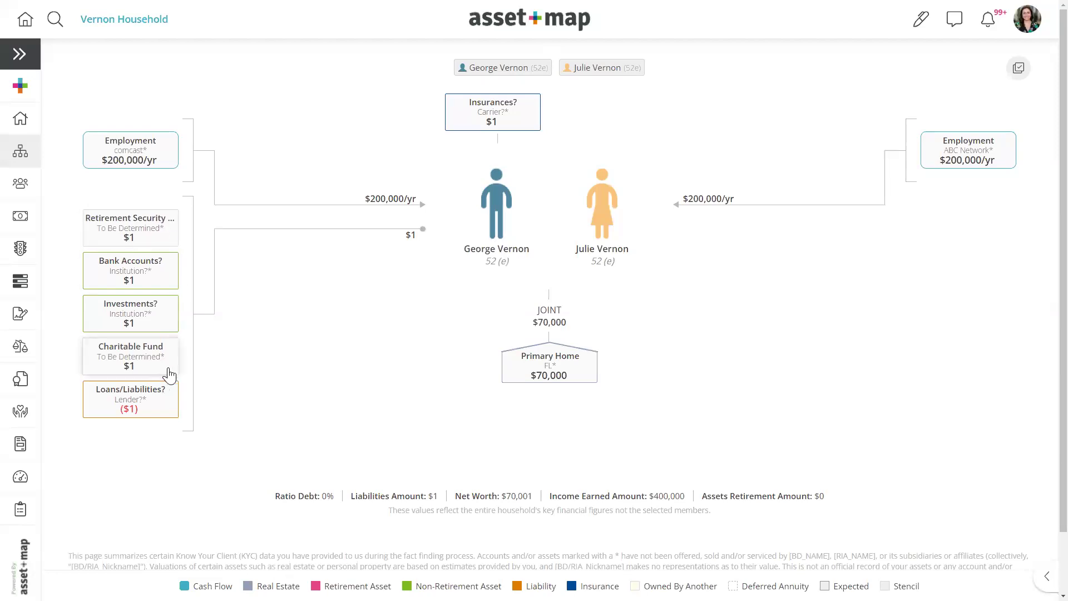
- Delete the Retirement Security Fund and Charitable Fund placeholder assets
{"action": "left_click", "coordinate": [151, 237]}
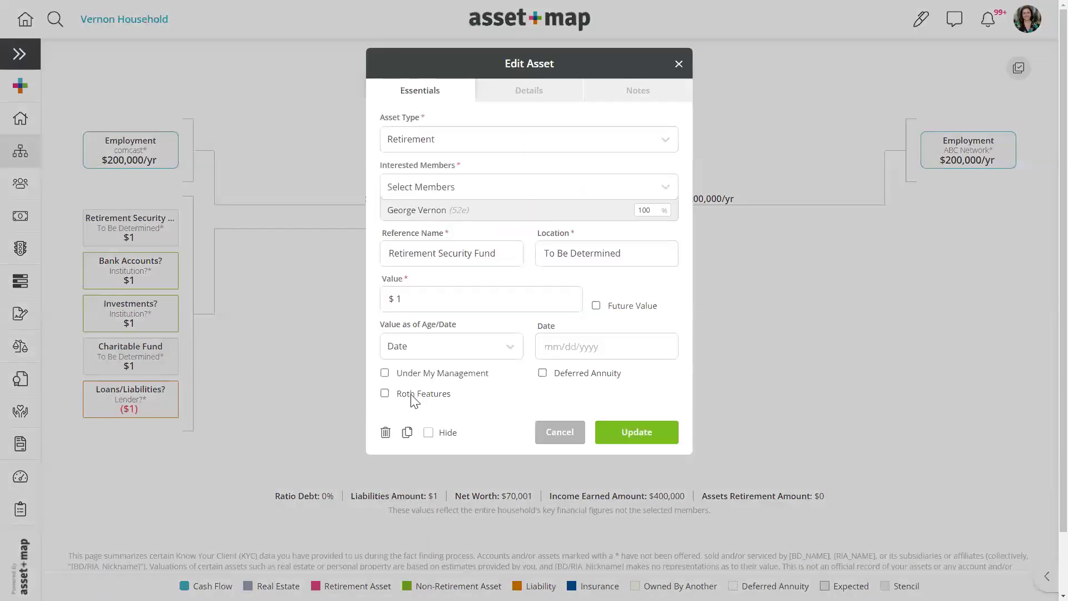
{"action": "left_click", "coordinate": [386, 432]}
{"action": "key", "text": "Return"}
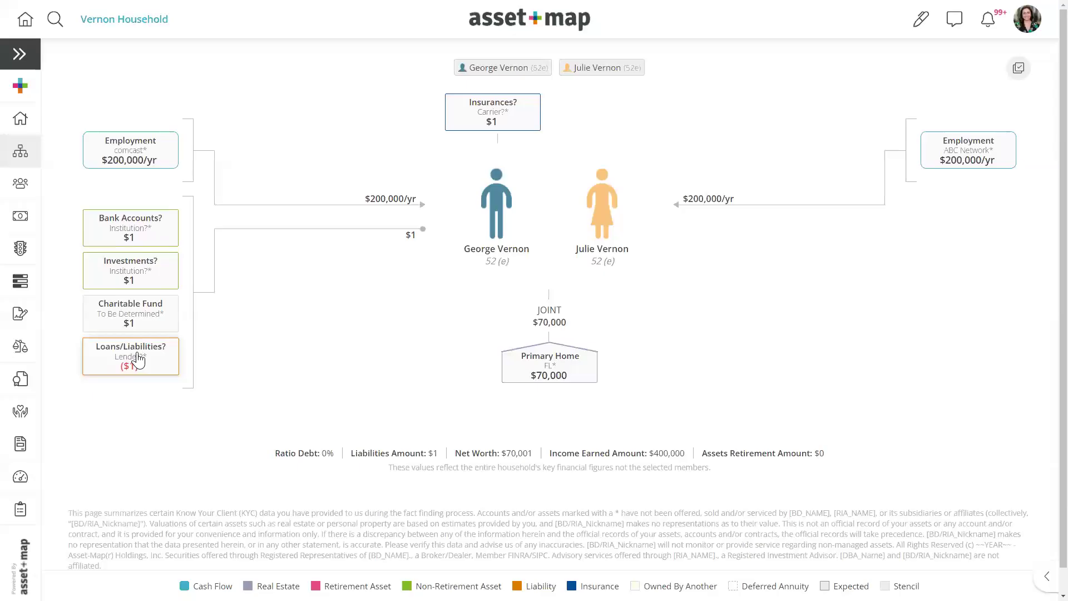
{"action": "left_click", "coordinate": [138, 314]}
{"action": "left_click", "coordinate": [386, 415]}
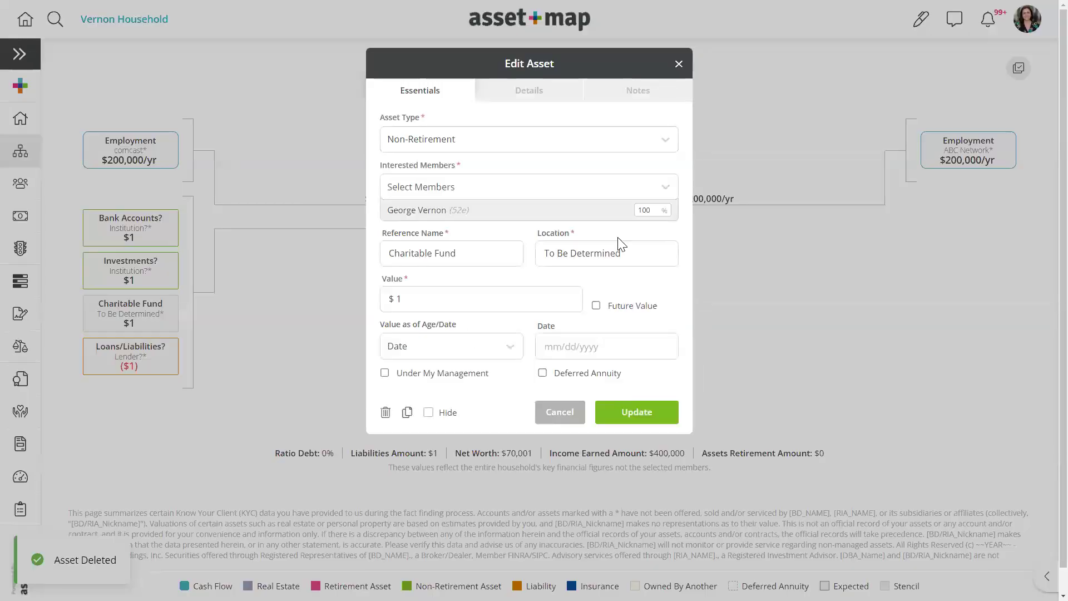
{"action": "key", "text": "Return"}
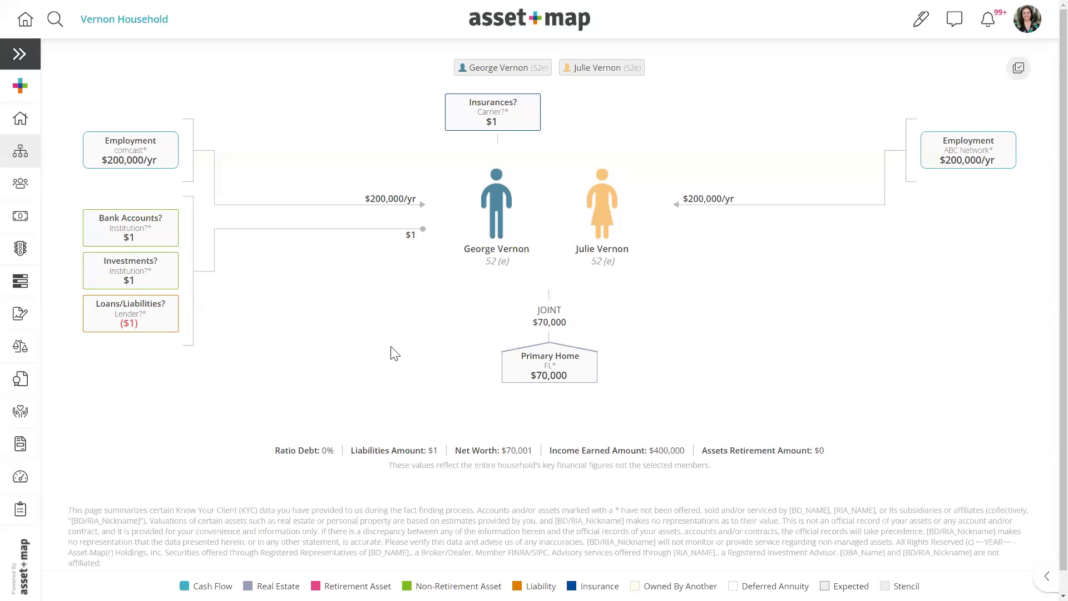
- Turn off joint ownership on the Primary Home and save it as separately owned
{"action": "left_click", "coordinate": [516, 372]}
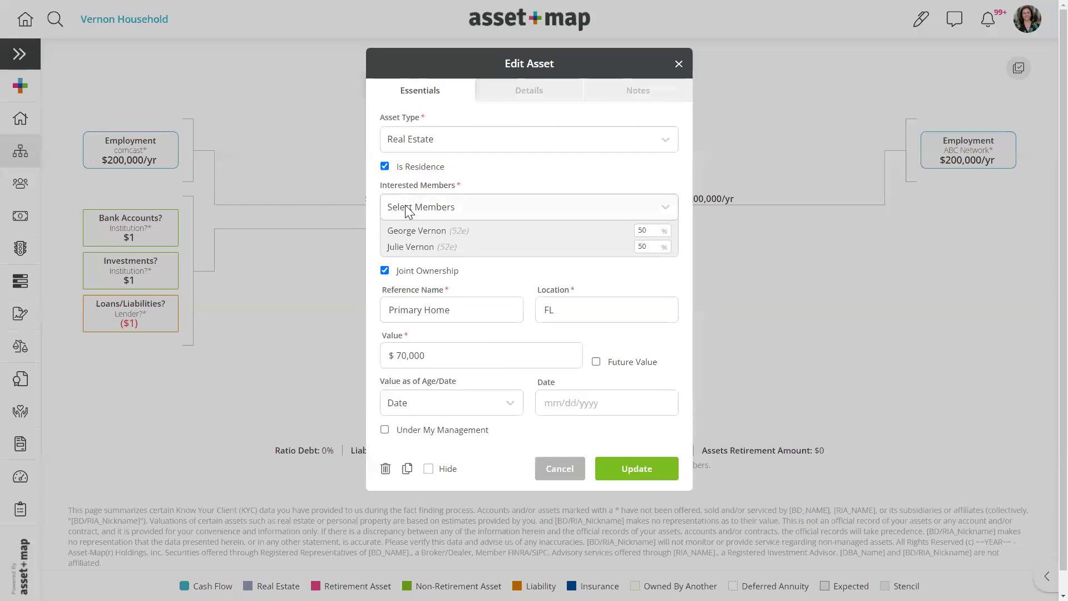
{"action": "left_click", "coordinate": [386, 270]}
{"action": "left_click", "coordinate": [650, 470]}
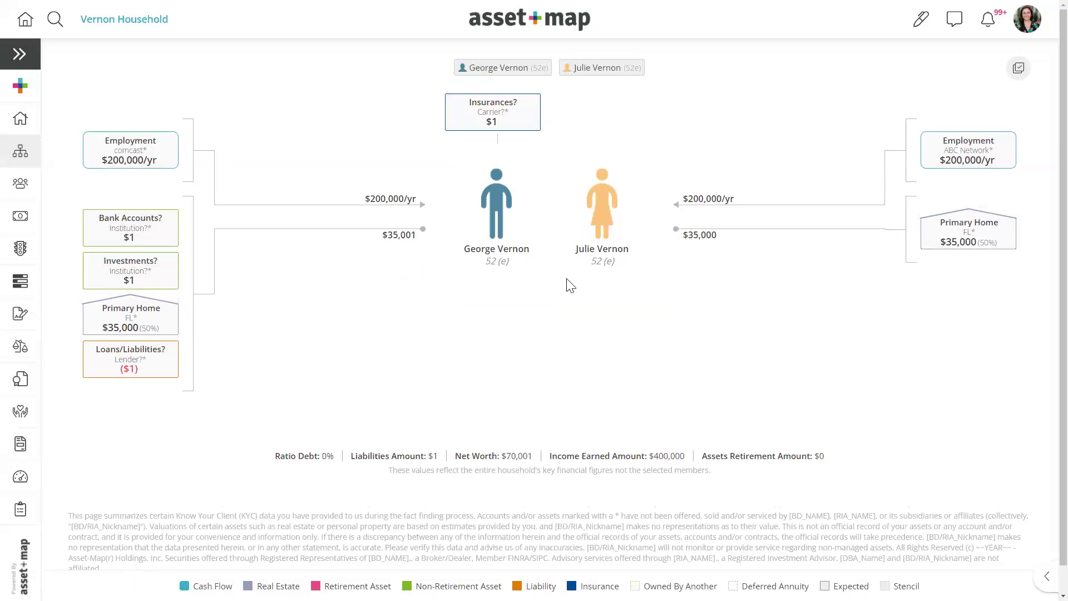
- Make the Primary Home jointly owned again and change its value from $70,000 to $700,000
{"action": "left_click", "coordinate": [950, 236]}
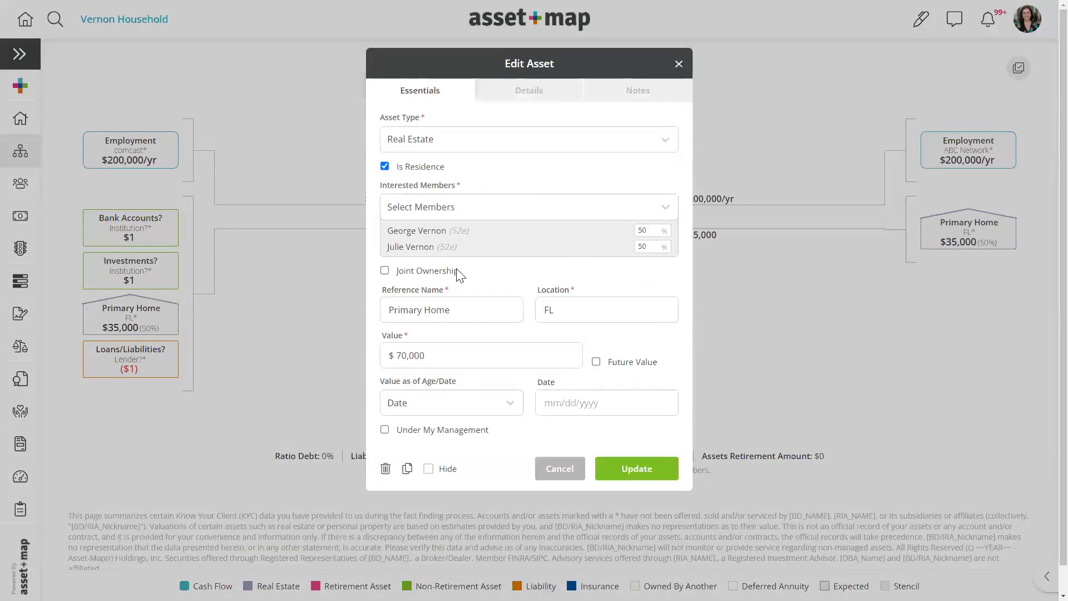
{"action": "left_click", "coordinate": [385, 270]}
{"action": "left_click", "coordinate": [407, 356]}
{"action": "type", "text": "0"}
{"action": "left_click", "coordinate": [665, 474]}
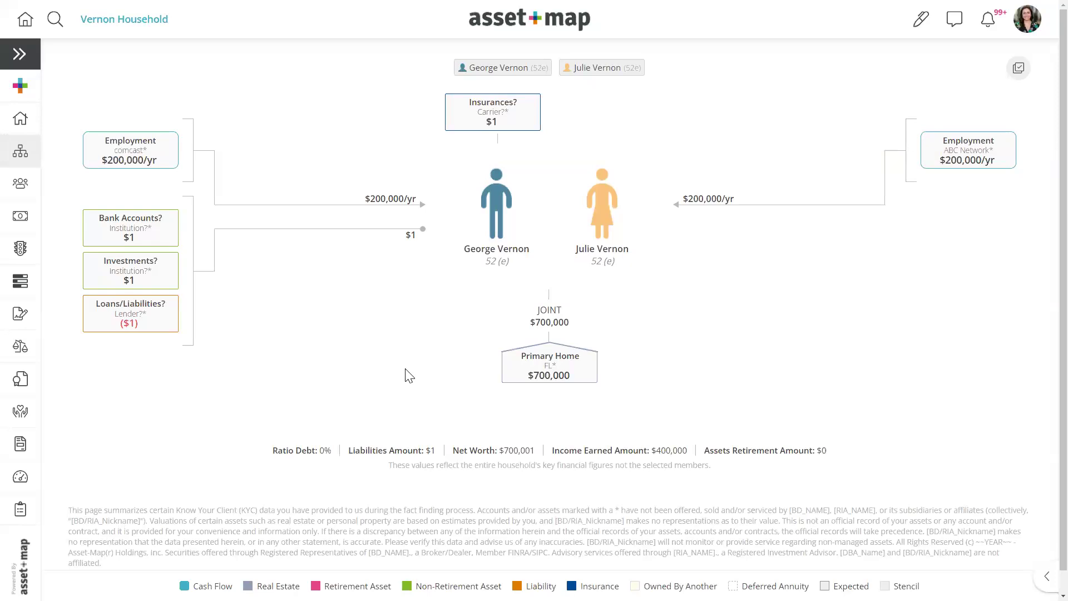
{"action": "left_click", "coordinate": [33, 95]}
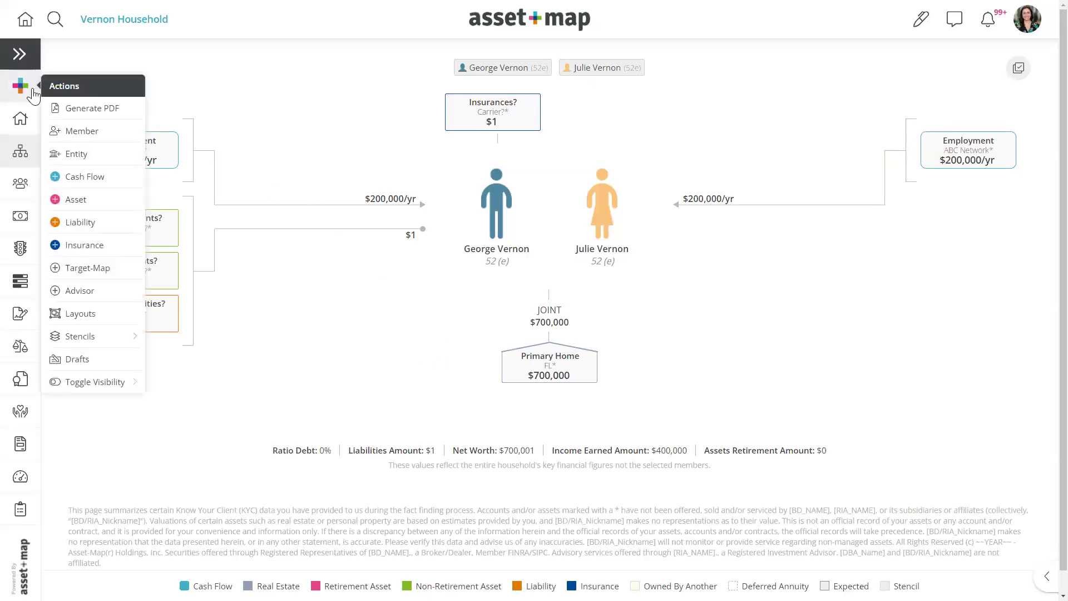
- Close the actions list and toggle the labelled navigation menu open and closed
{"action": "left_click", "coordinate": [96, 60]}
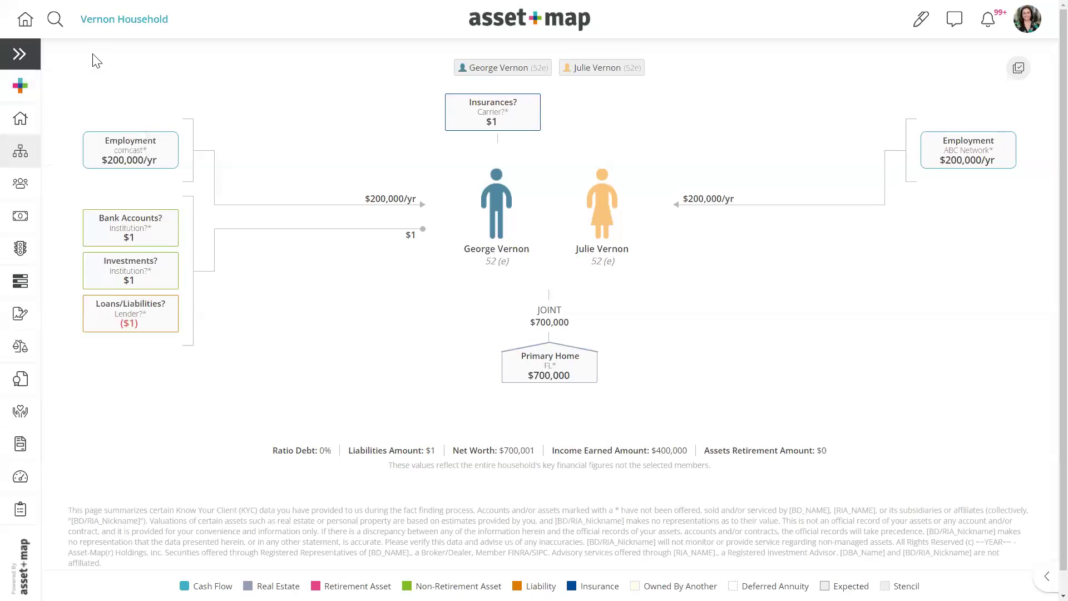
{"action": "left_click", "coordinate": [22, 55]}
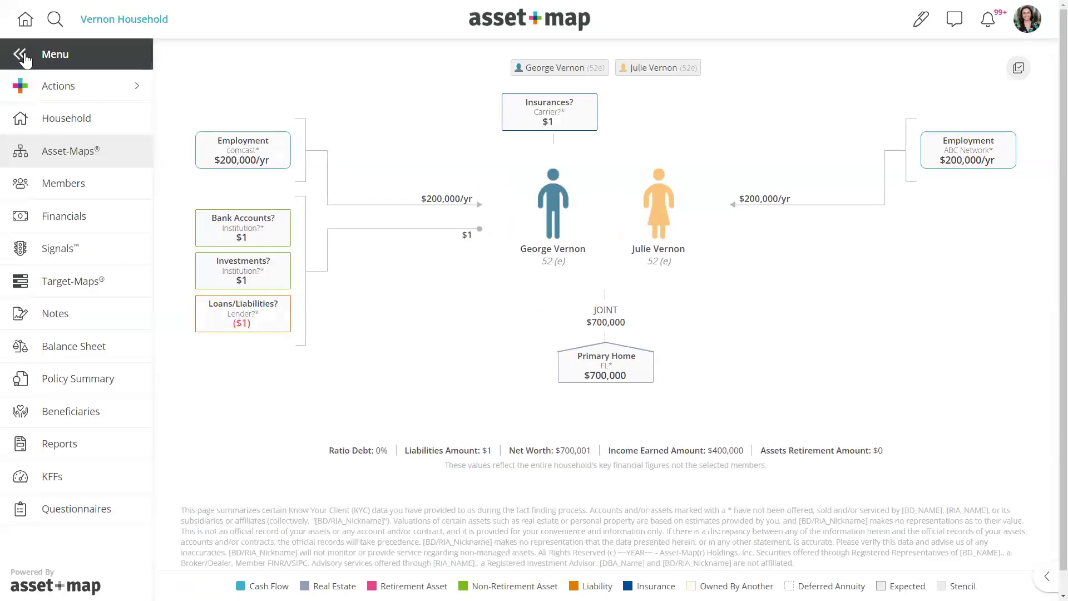
{"action": "left_click", "coordinate": [22, 55]}
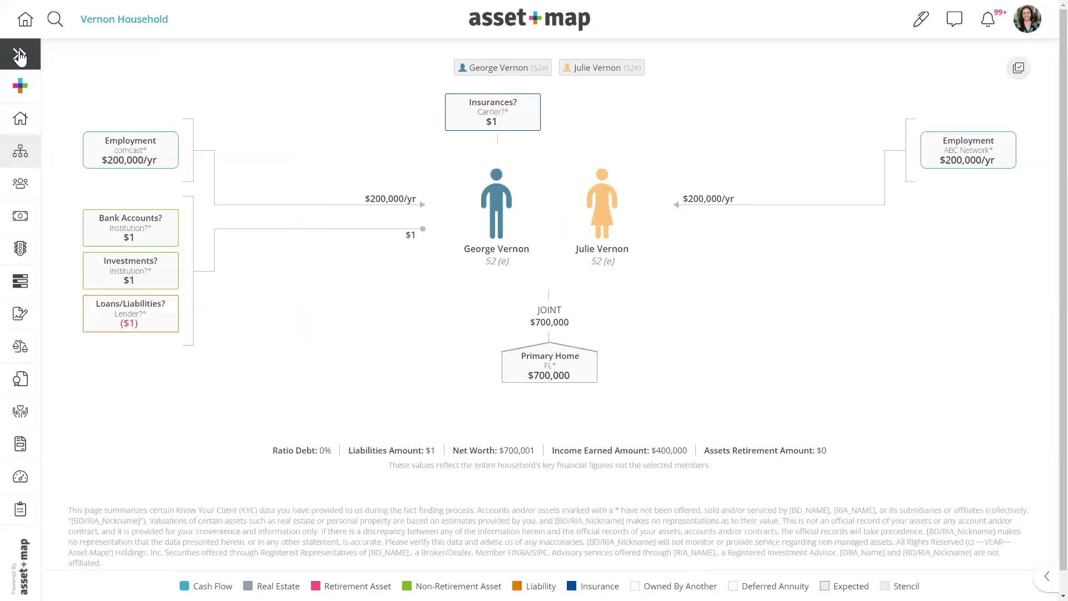
{"action": "left_click", "coordinate": [20, 56]}
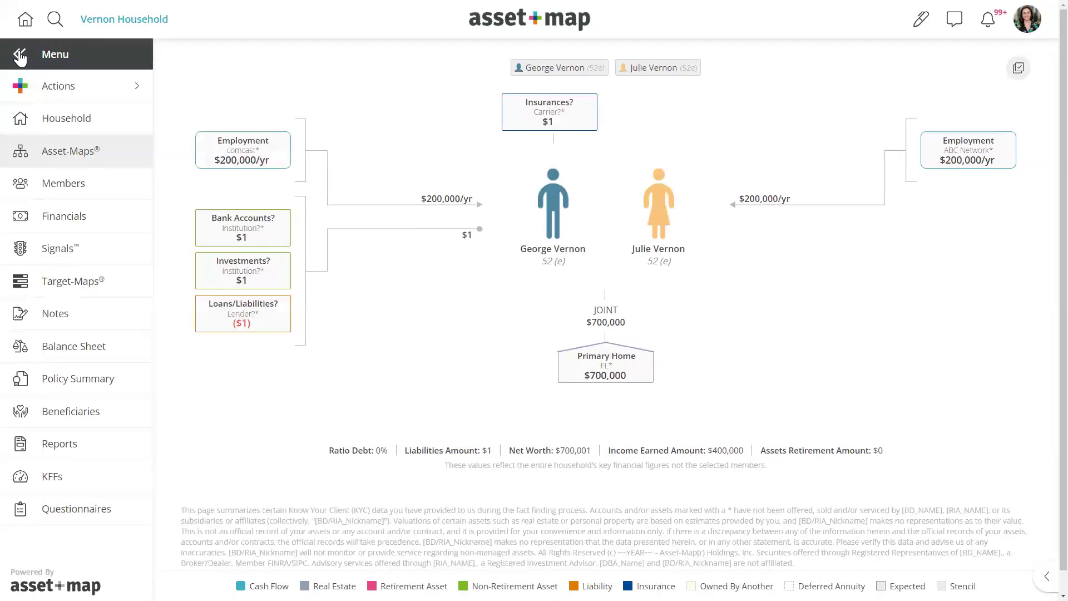
{"action": "left_click", "coordinate": [20, 56]}
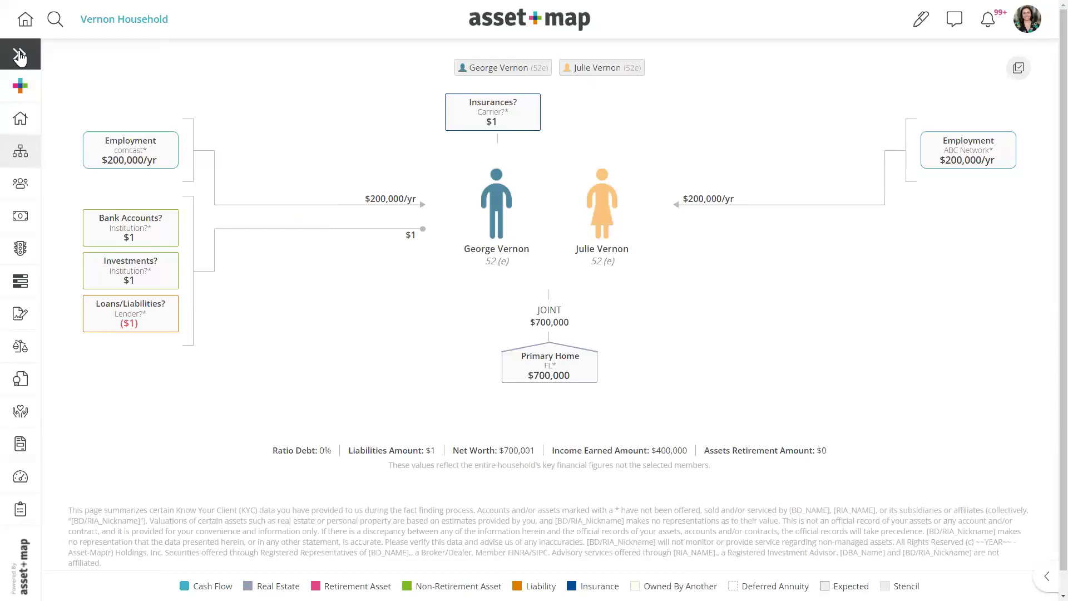
{"action": "left_click", "coordinate": [20, 56]}
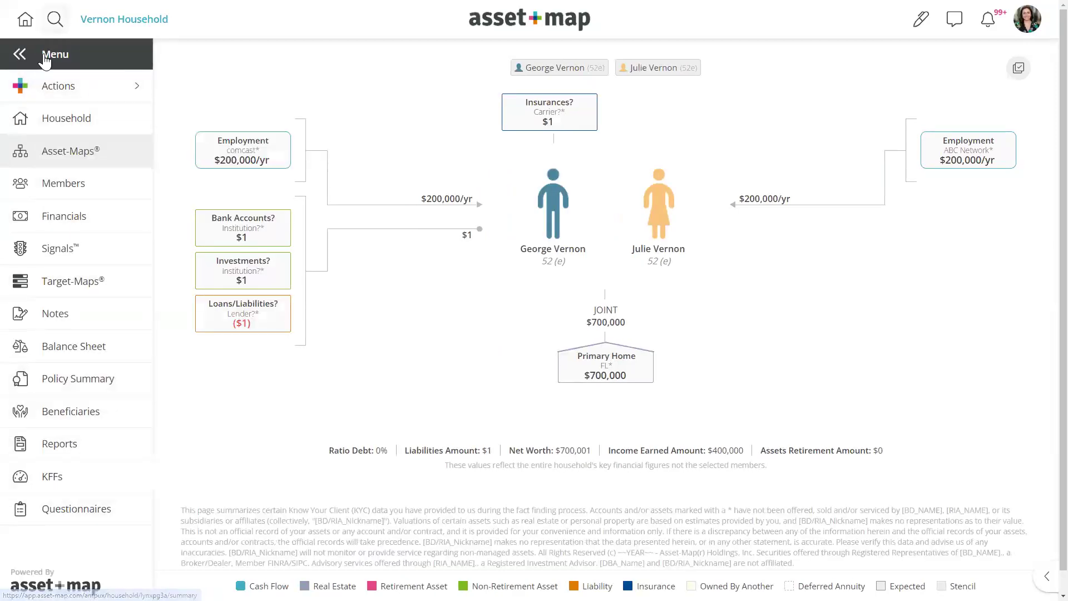
{"action": "left_click", "coordinate": [20, 56]}
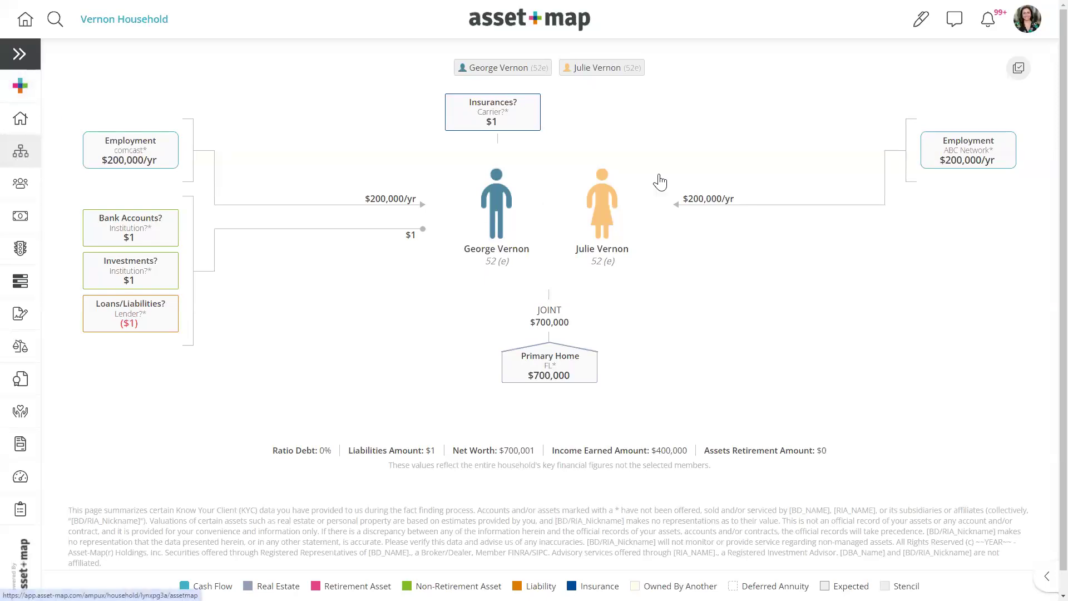
- From the map's right-click actions, reveal the Stencils submenu with Apply Stencil and Clear Stencil
{"action": "left_click", "coordinate": [20, 86]}
{"action": "mouse_move", "coordinate": [119, 339]}
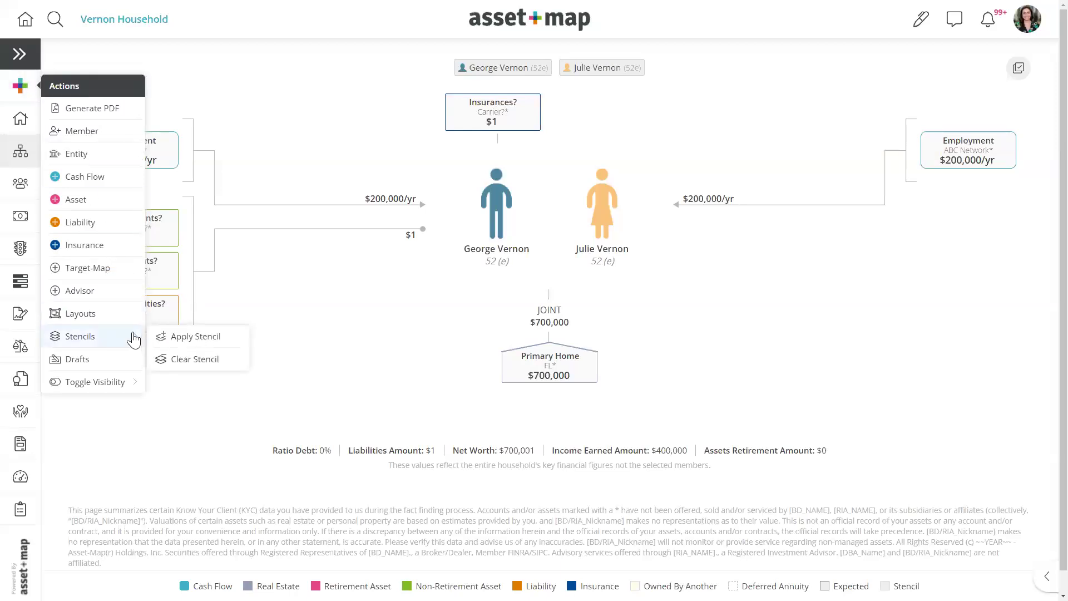
{"action": "left_click", "coordinate": [374, 298]}
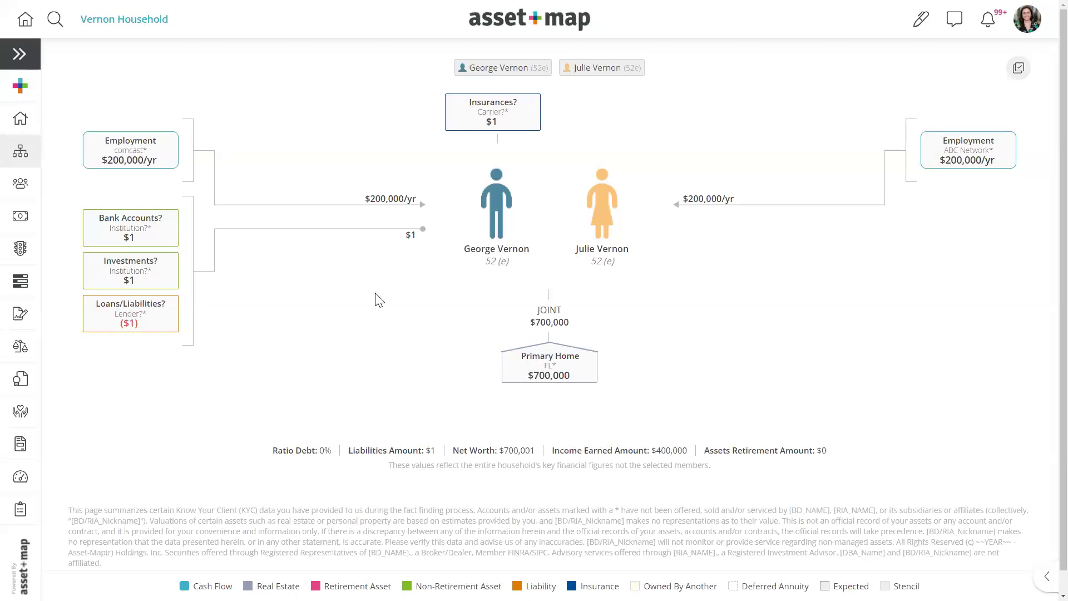
{"action": "left_click", "coordinate": [20, 91]}
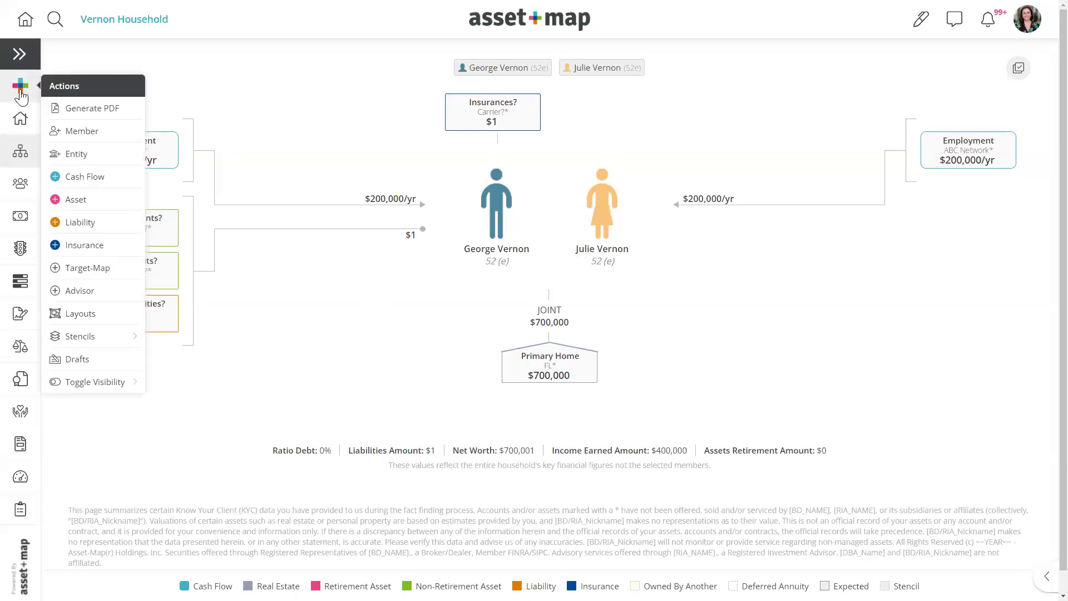
{"action": "right_click", "coordinate": [292, 145]}
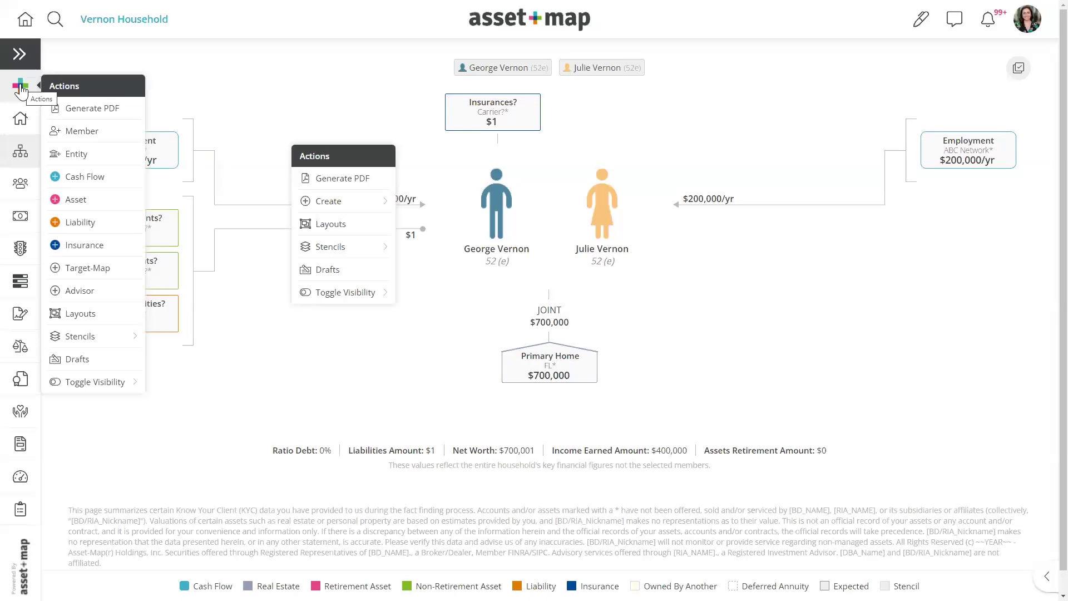
{"action": "left_click", "coordinate": [201, 93]}
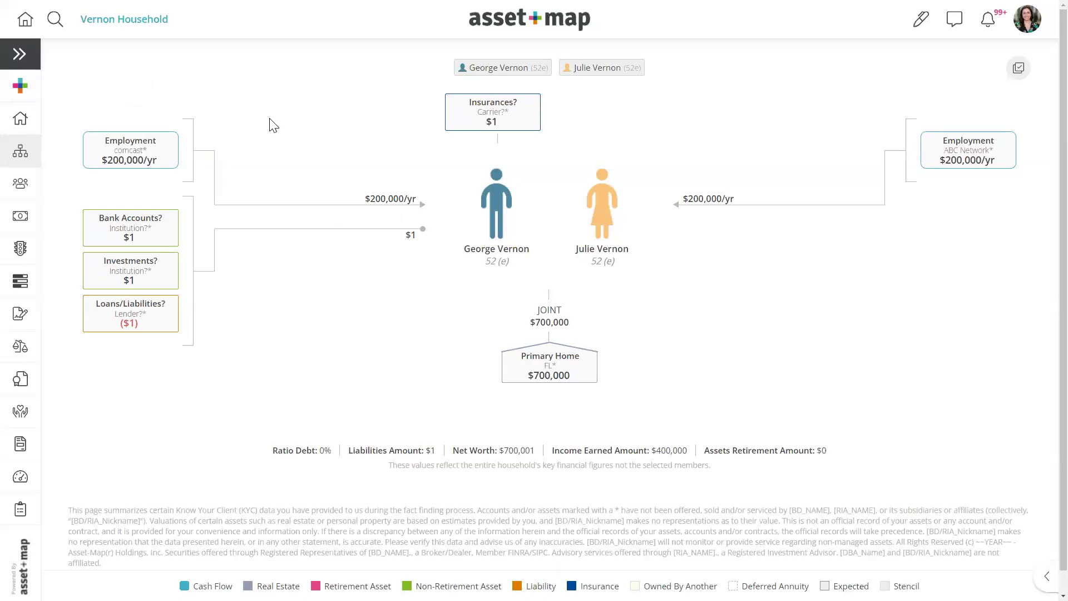
{"action": "right_click", "coordinate": [292, 164]}
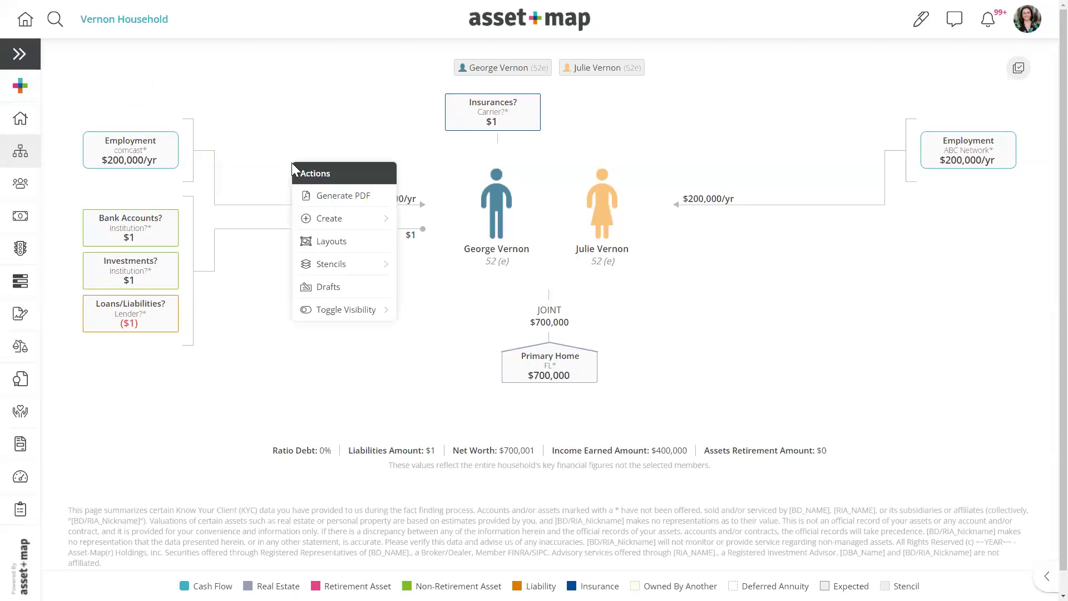
{"action": "mouse_move", "coordinate": [360, 224]}
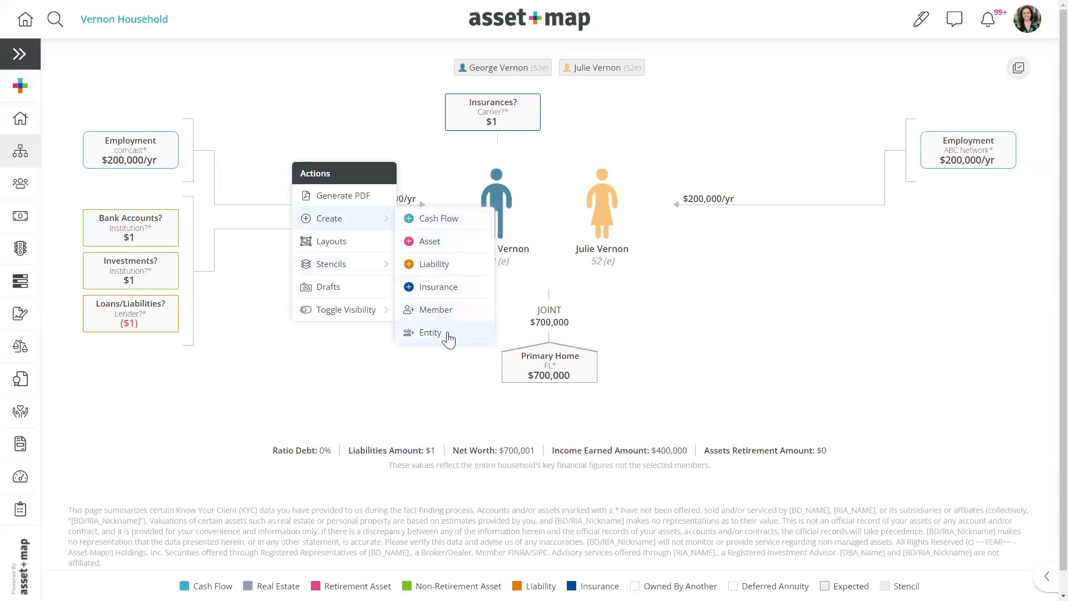
{"action": "mouse_move", "coordinate": [369, 264]}
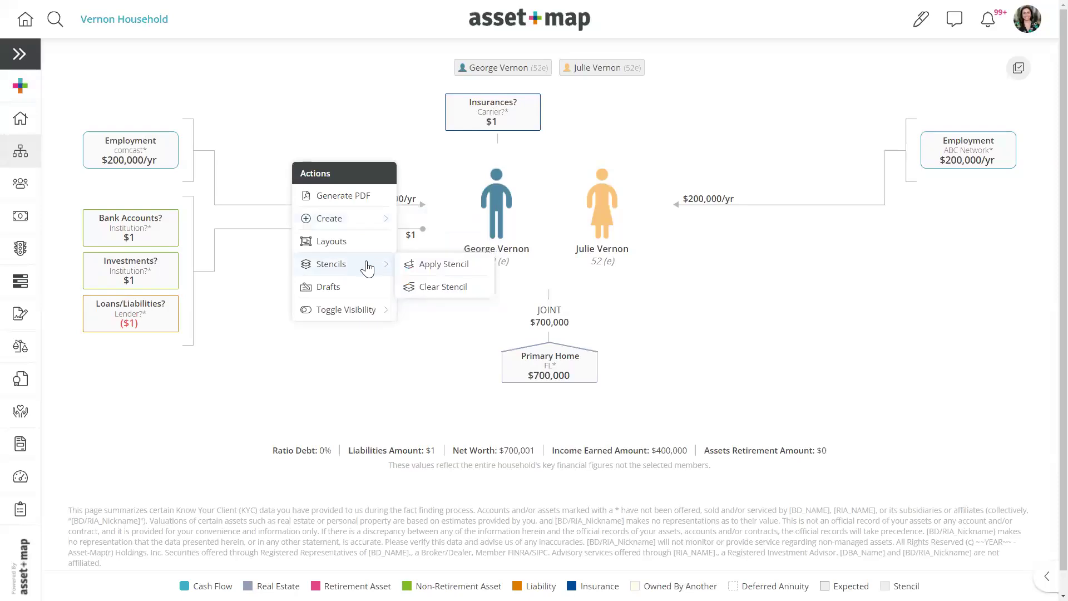
- Start Apply Stencil, glance at My Stencils, then list the Public Library stencils
{"action": "left_click", "coordinate": [419, 273]}
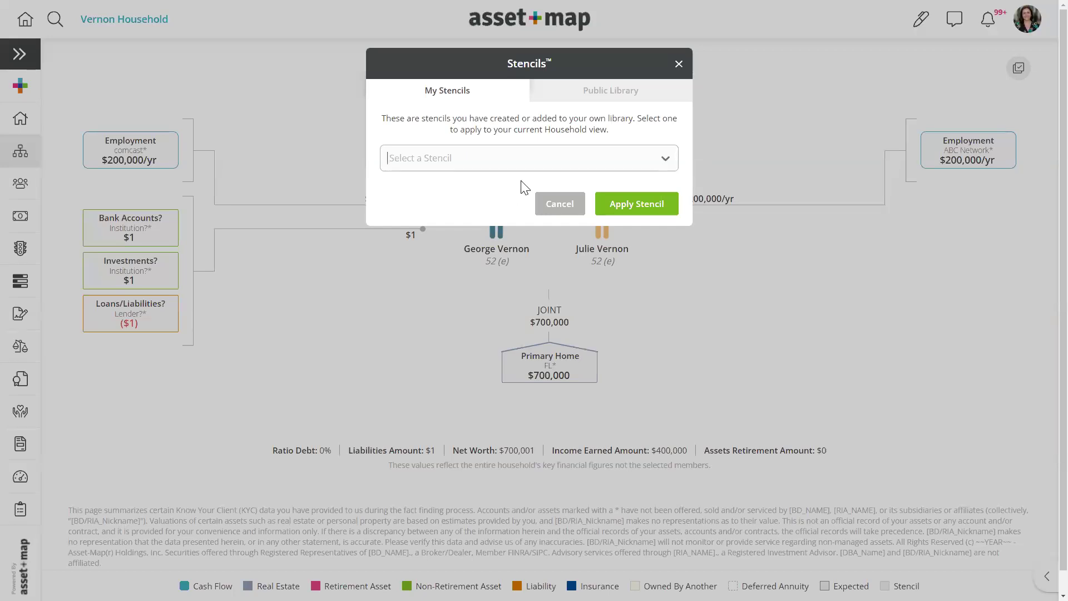
{"action": "left_click_drag", "start_coordinate": [418, 94], "coordinate": [465, 100]}
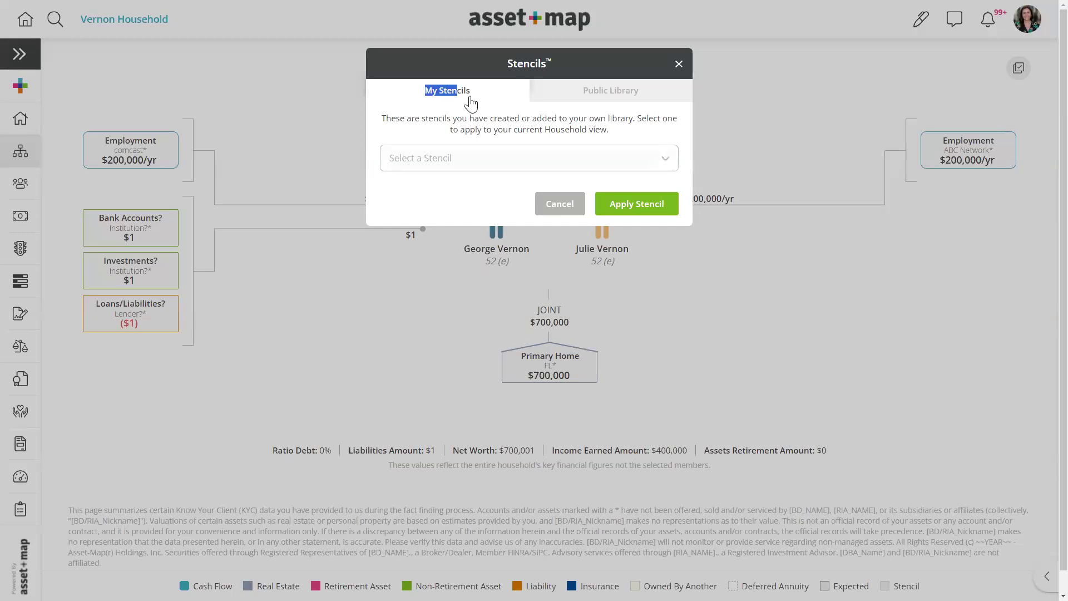
{"action": "left_click", "coordinate": [477, 162]}
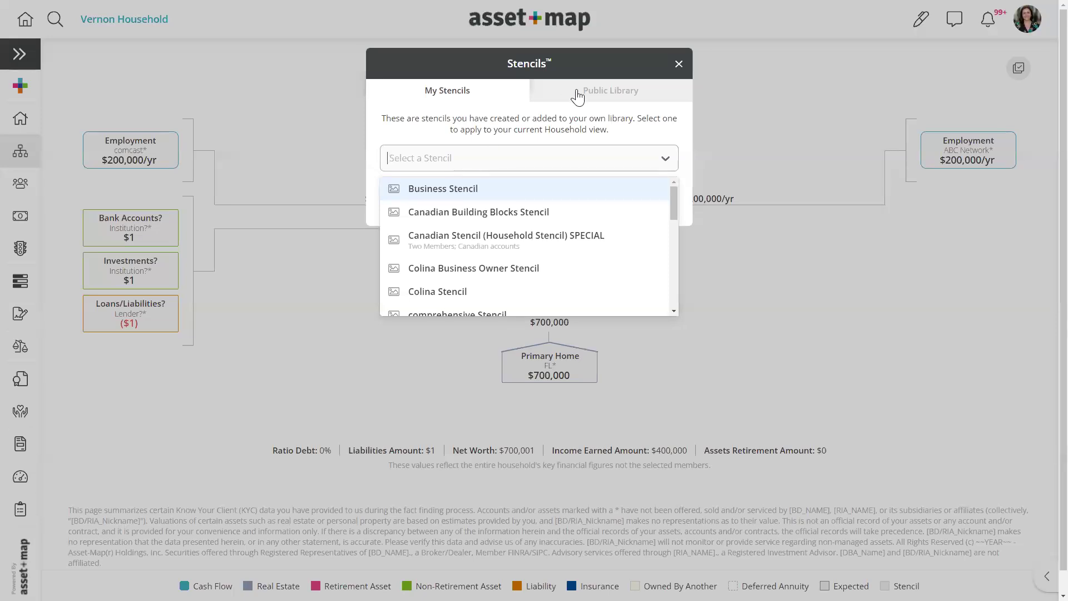
{"action": "left_click", "coordinate": [605, 92]}
{"action": "left_click", "coordinate": [627, 169]}
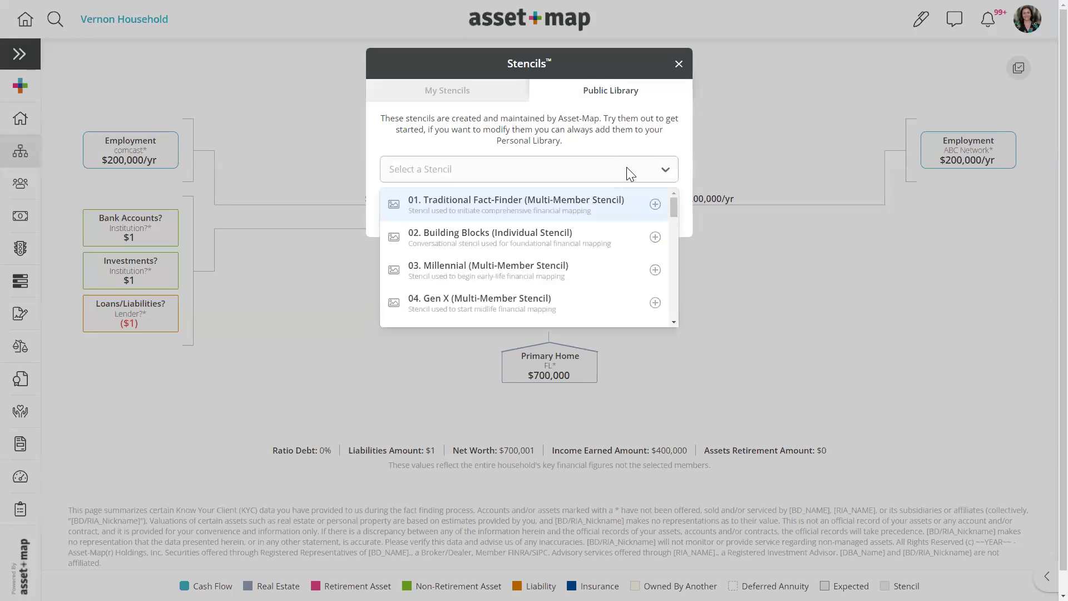
{"action": "mouse_move", "coordinate": [670, 204]}
{"action": "left_mouse_down"}
{"action": "mouse_move", "coordinate": [673, 265]}
{"action": "mouse_move", "coordinate": [673, 193]}
{"action": "left_mouse_up"}
- Preview '01. Traditional Fact-Finder (Multi-Member Stencil)' and apply it to the entire household
{"action": "left_click", "coordinate": [395, 206]}
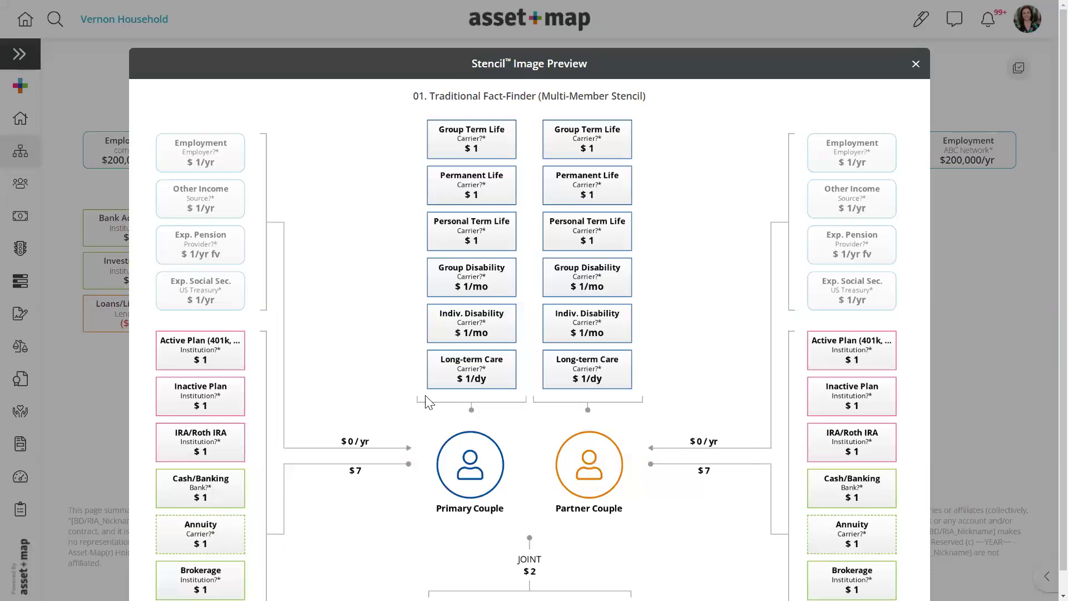
{"action": "left_click", "coordinate": [916, 64]}
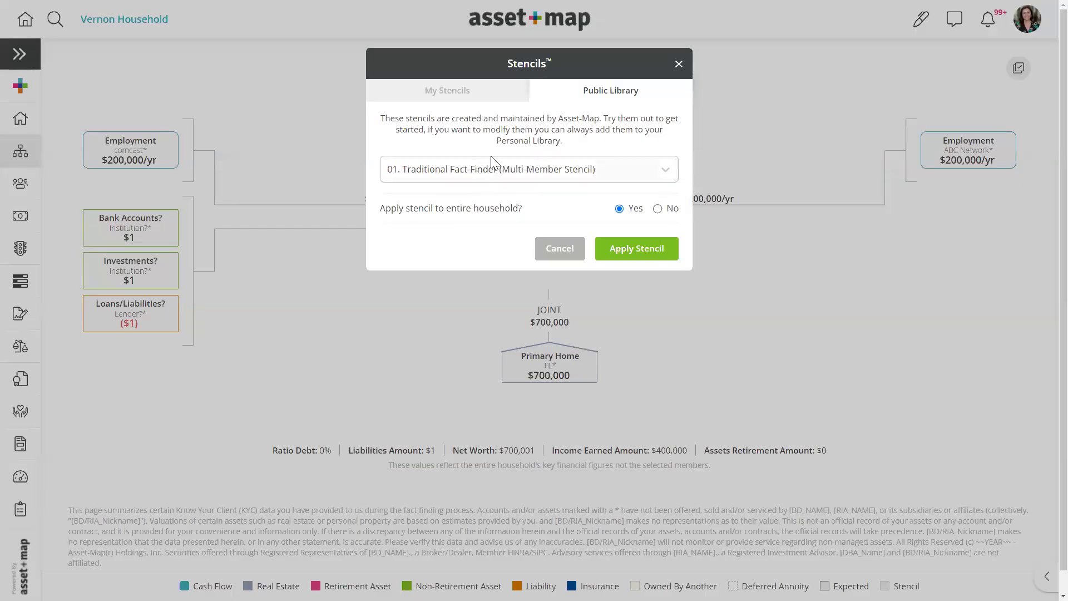
{"action": "left_click_drag", "start_coordinate": [381, 207], "coordinate": [534, 208]}
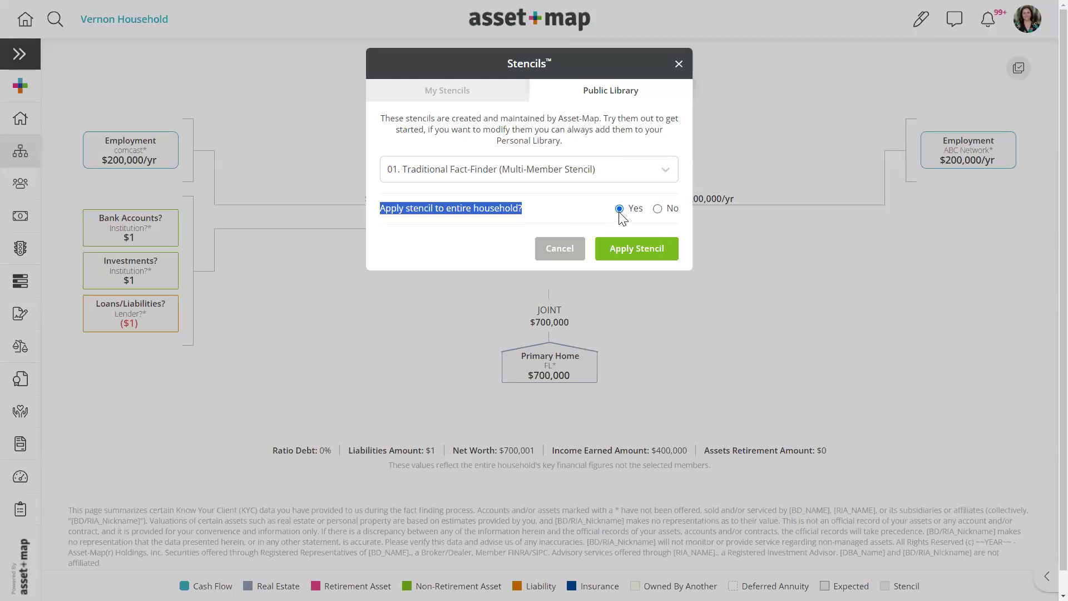
{"action": "left_click", "coordinate": [640, 253]}
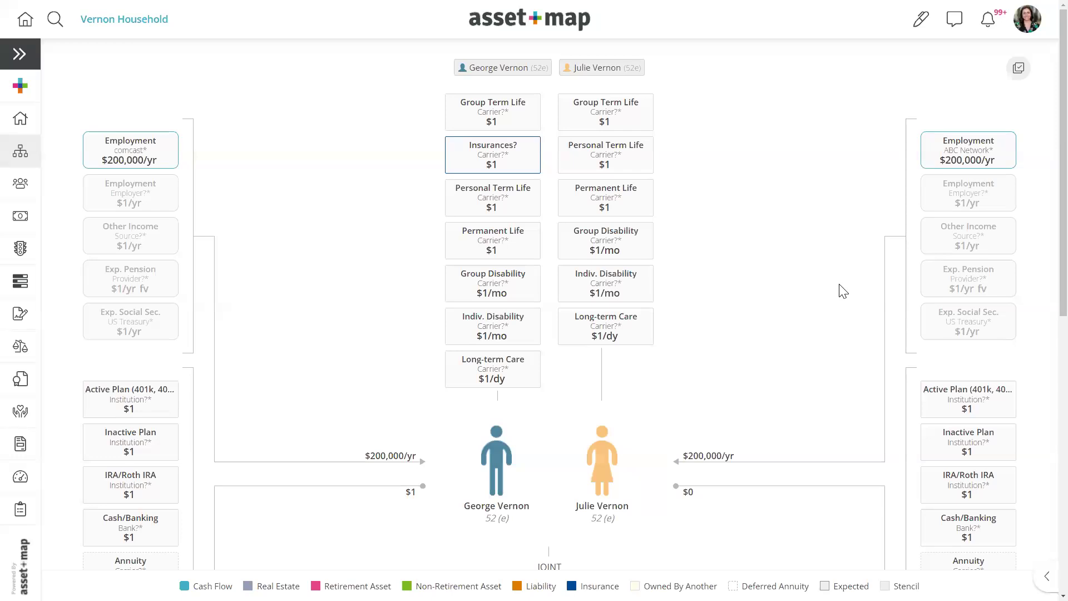
- In Search & Select, tick both placeholder Employment and both Exp. Pension boxes, keeping the real comcast Employment
{"action": "left_click", "coordinate": [1020, 72]}
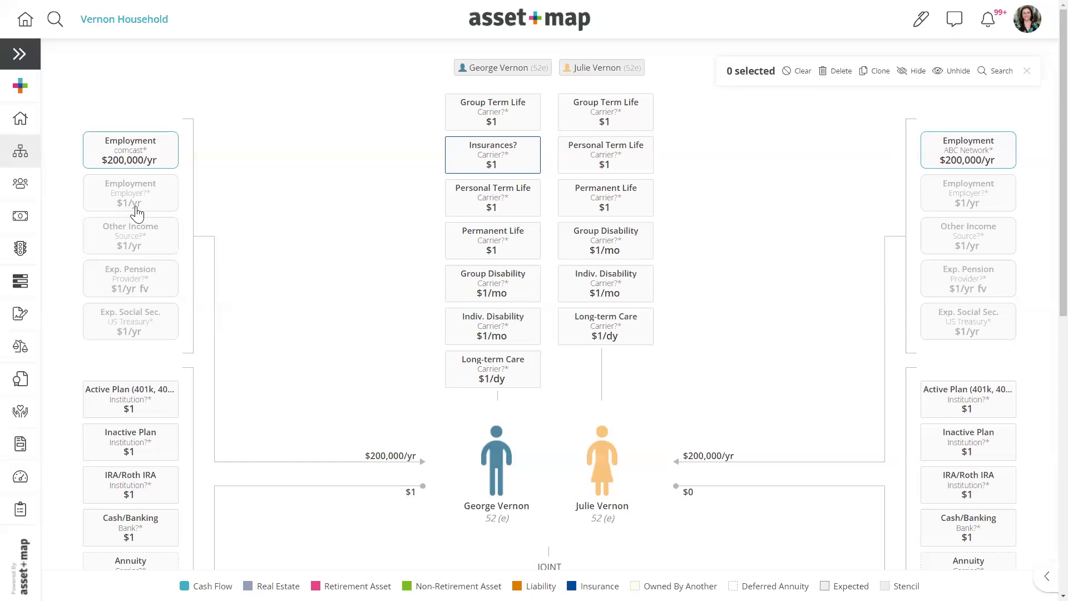
{"action": "left_click", "coordinate": [129, 157]}
{"action": "left_click", "coordinate": [136, 212]}
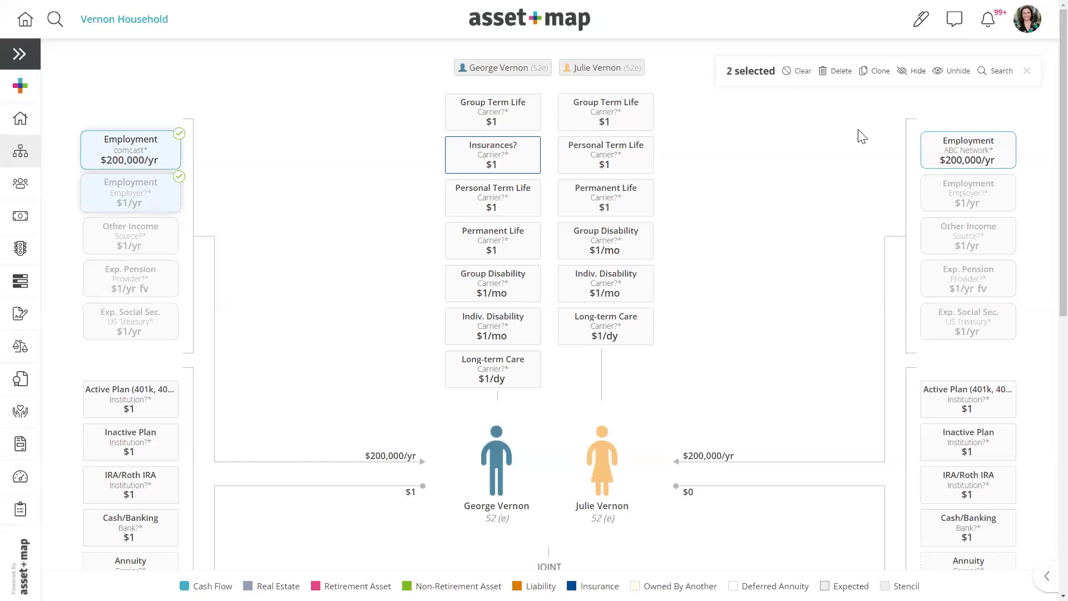
{"action": "left_click", "coordinate": [115, 147]}
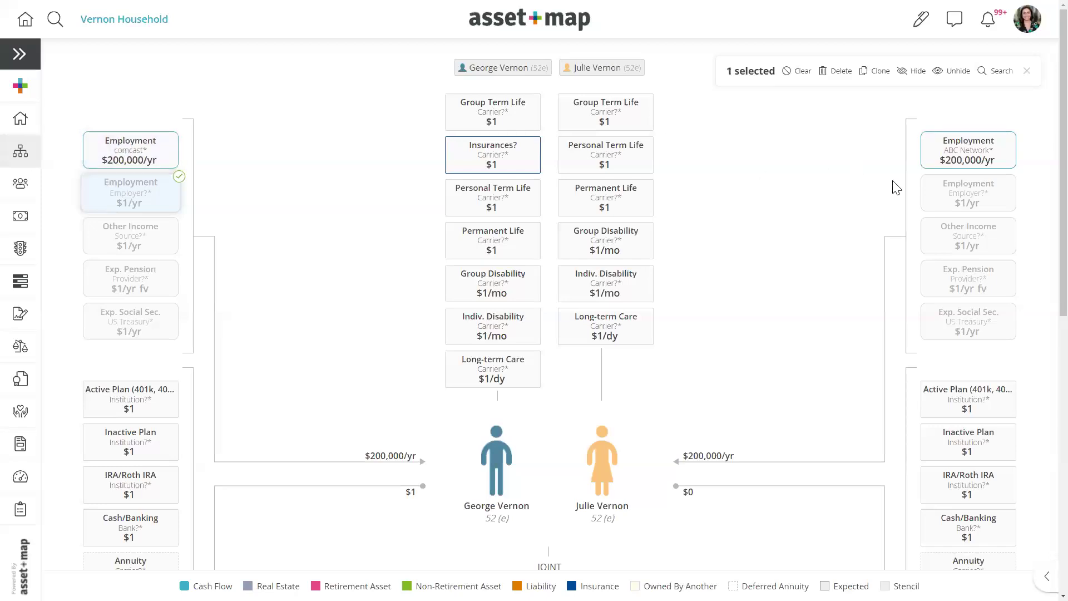
{"action": "left_click", "coordinate": [941, 194]}
{"action": "left_click", "coordinate": [158, 278]}
{"action": "left_click", "coordinate": [987, 292]}
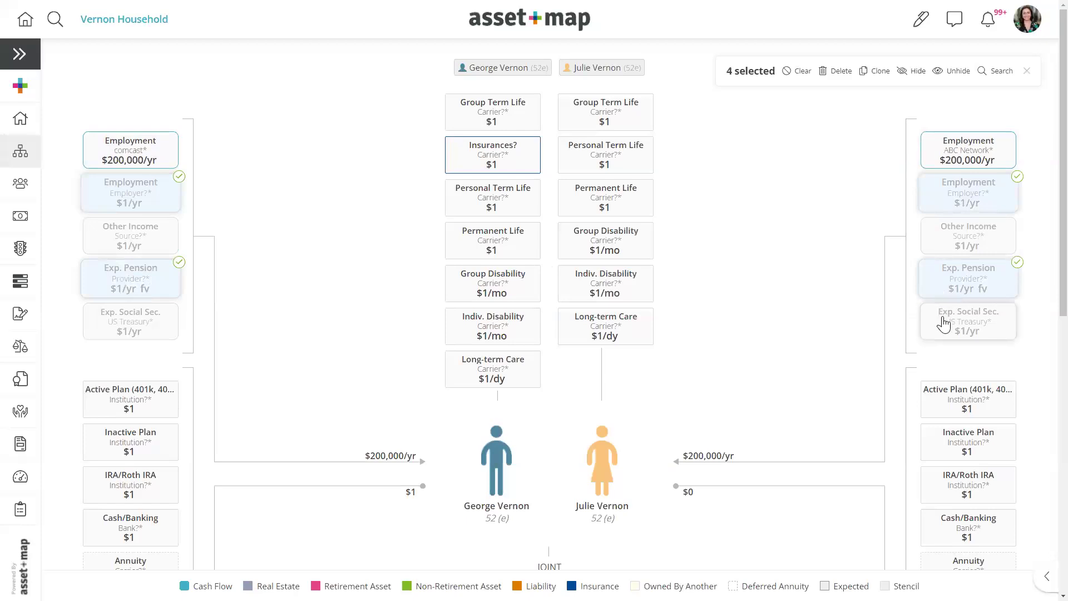
- Add the Home, Loans/Liabilities and both Personal Debt placeholders, keep the Mortgage, and delete all eight
{"action": "scroll", "coordinate": [775, 339], "scroll_direction": "down", "scroll_amount": 7}
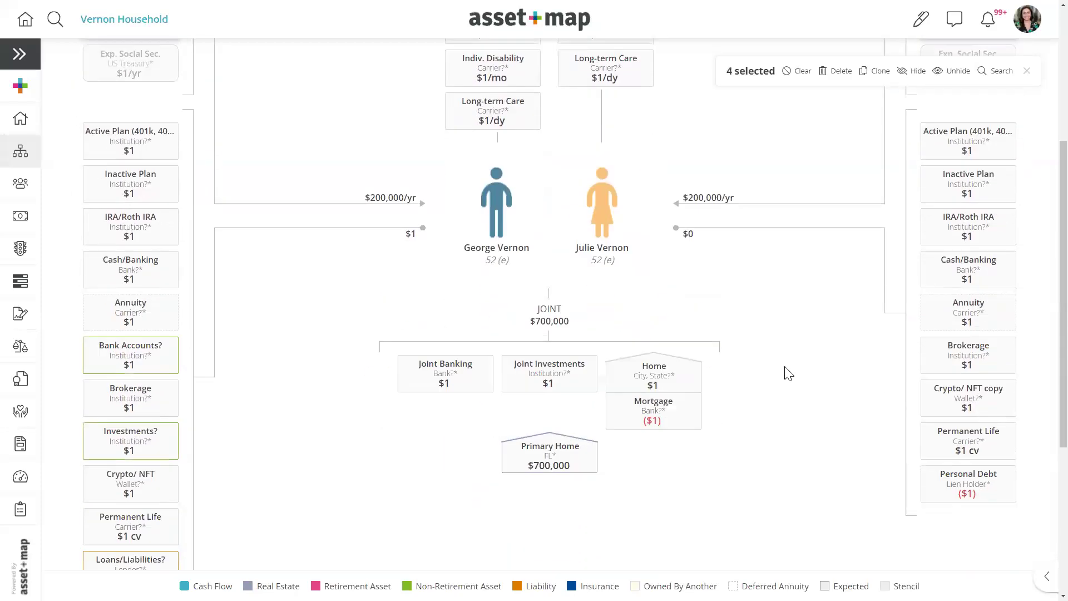
{"action": "left_click", "coordinate": [648, 256]}
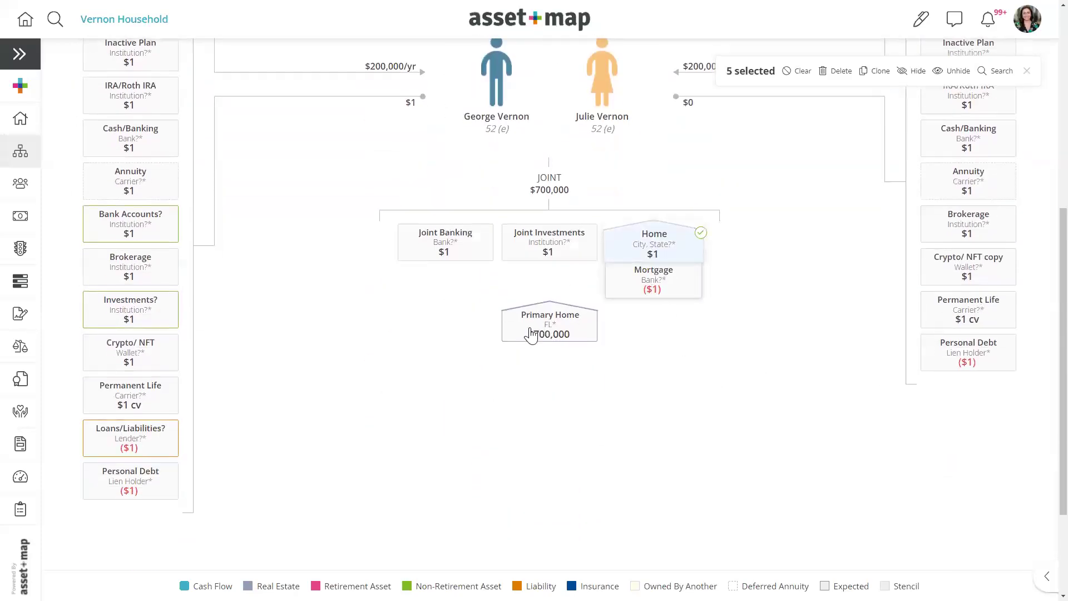
{"action": "left_click", "coordinate": [144, 448]}
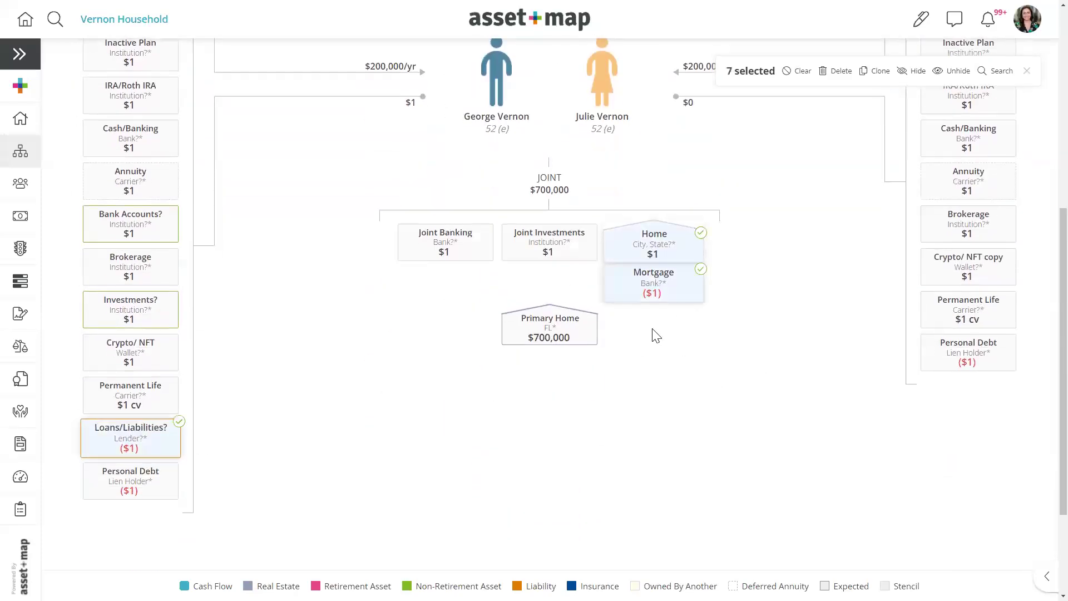
{"action": "left_click", "coordinate": [668, 281]}
{"action": "left_click", "coordinate": [985, 359]}
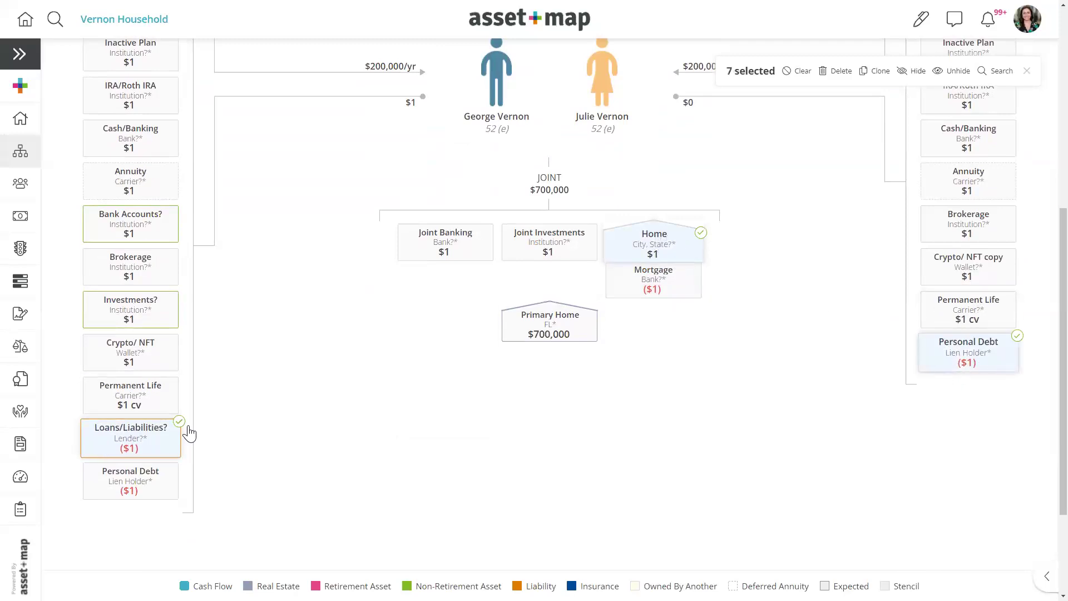
{"action": "left_click", "coordinate": [148, 491]}
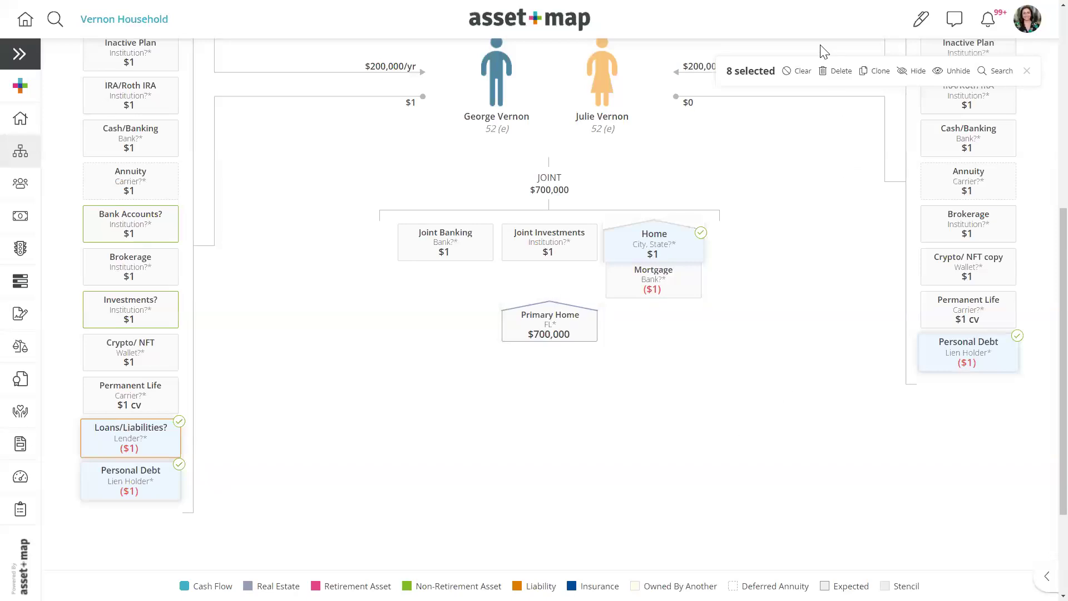
{"action": "left_click", "coordinate": [836, 71]}
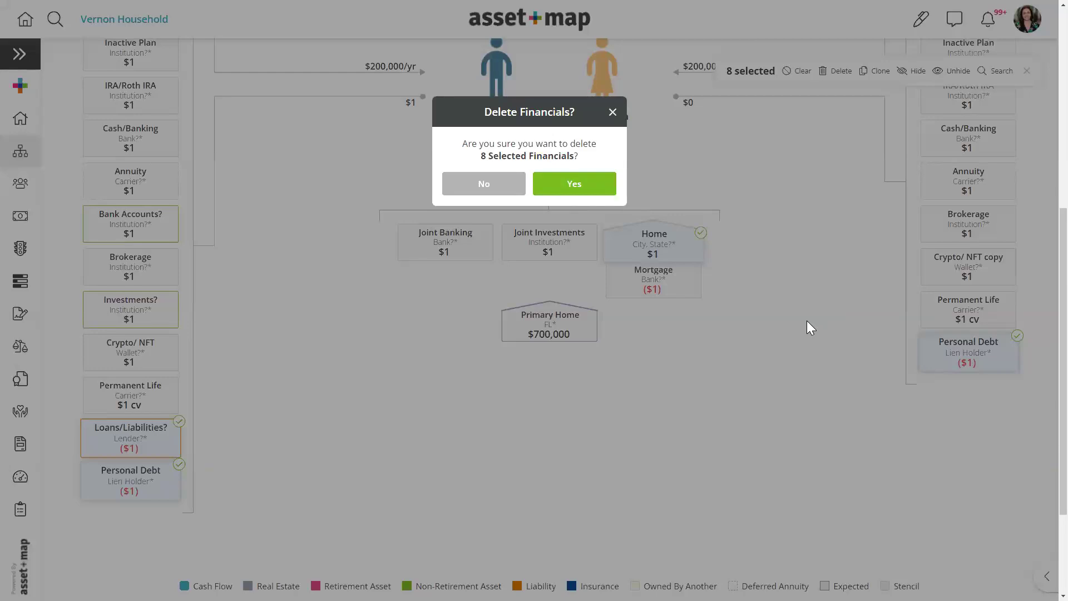
{"action": "key", "text": "Return"}
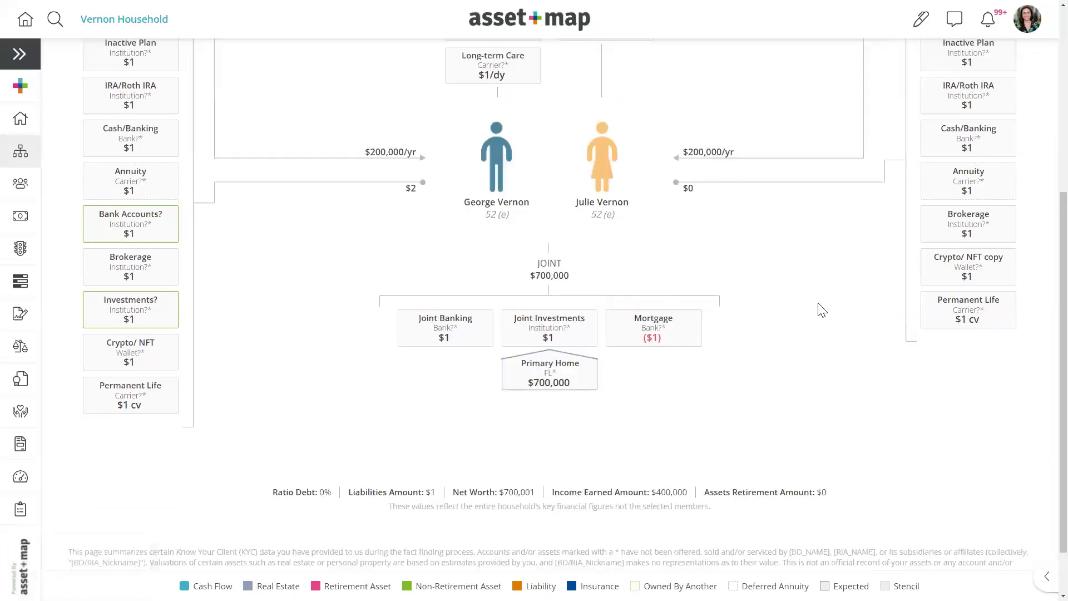
{"action": "scroll", "coordinate": [816, 320], "scroll_direction": "up", "scroll_amount": 5}
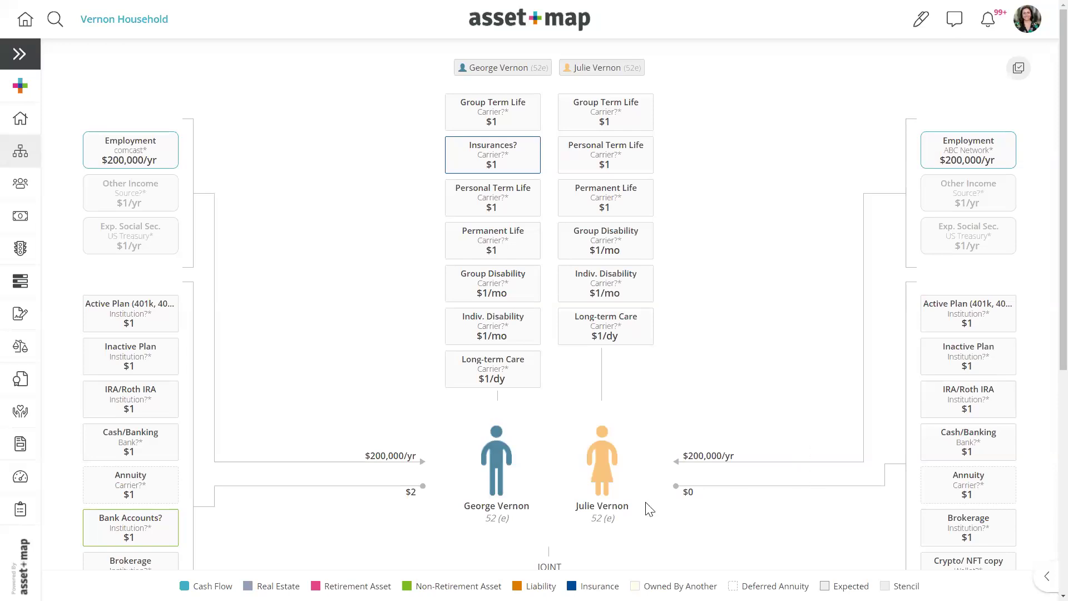
- Save both spouses' expected Social Security cash flows (US Treasury, $1/yr) without changes
{"action": "left_click", "coordinate": [126, 245]}
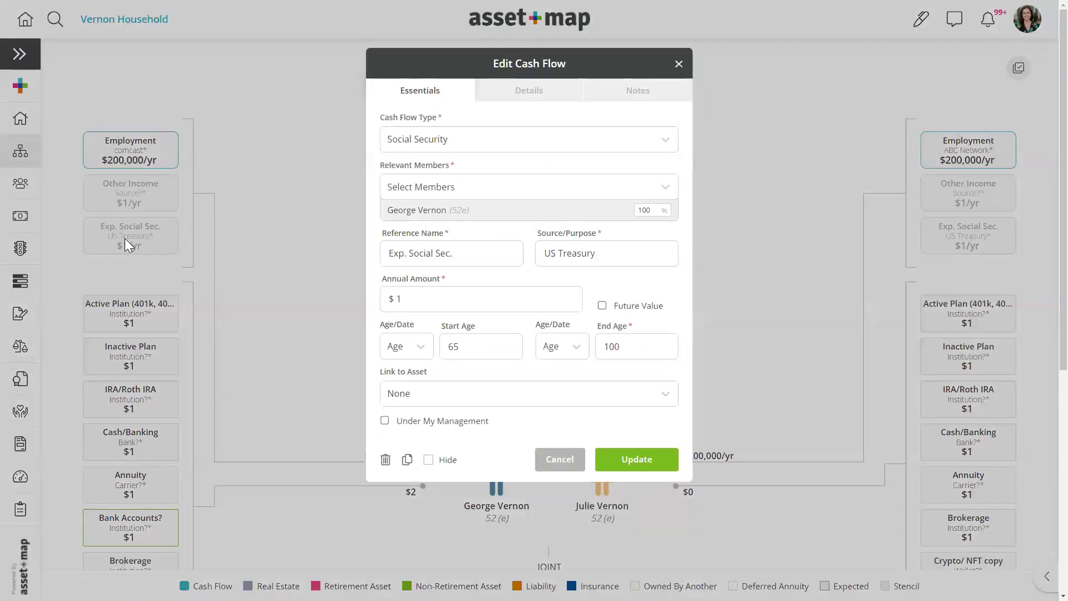
{"action": "left_click", "coordinate": [667, 460]}
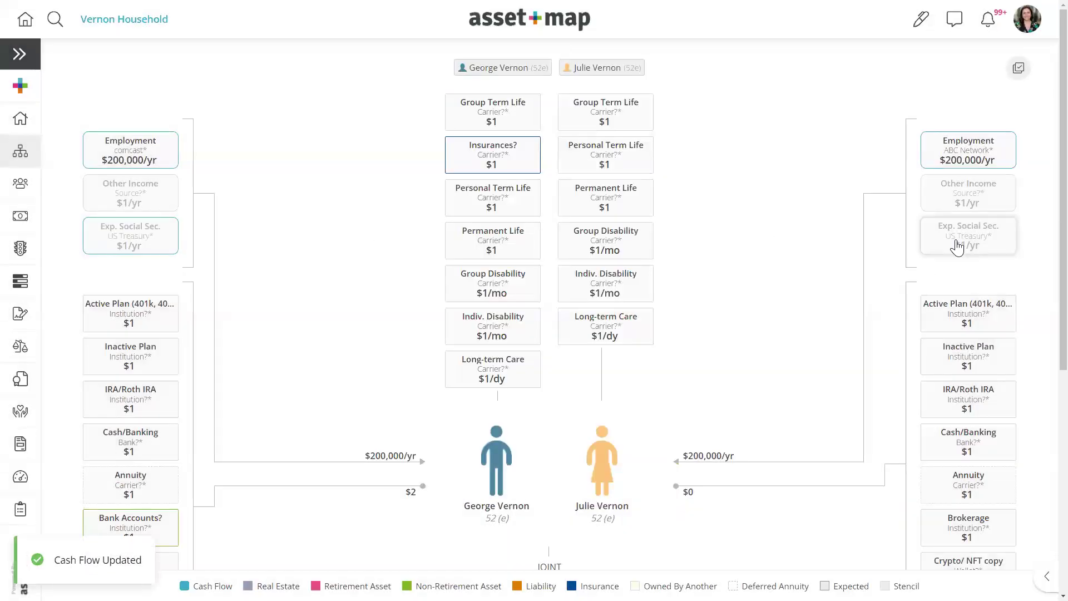
{"action": "left_click", "coordinate": [955, 240]}
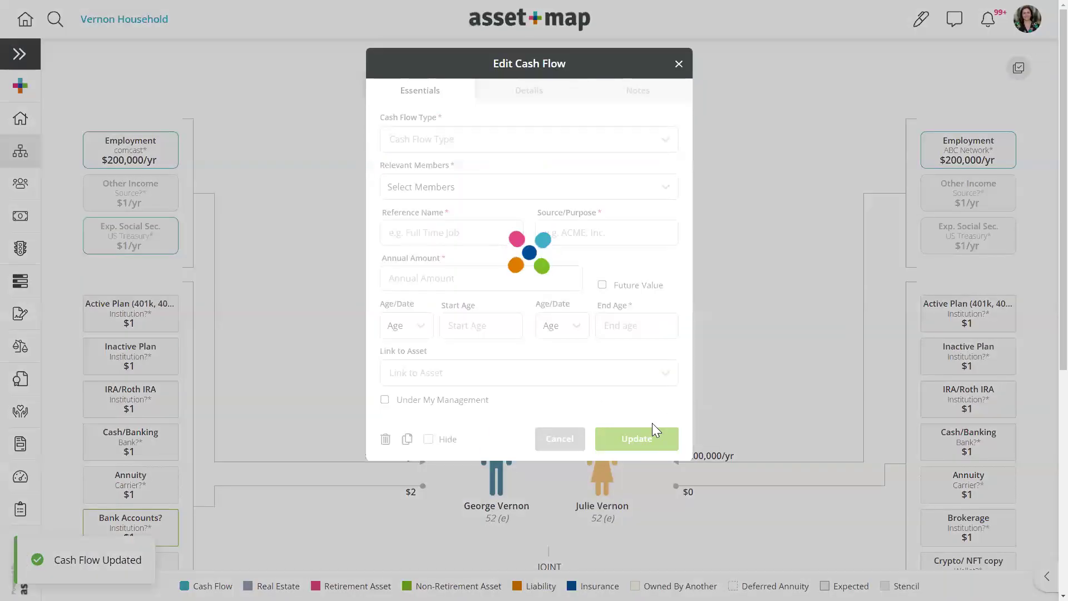
{"action": "left_click", "coordinate": [634, 460]}
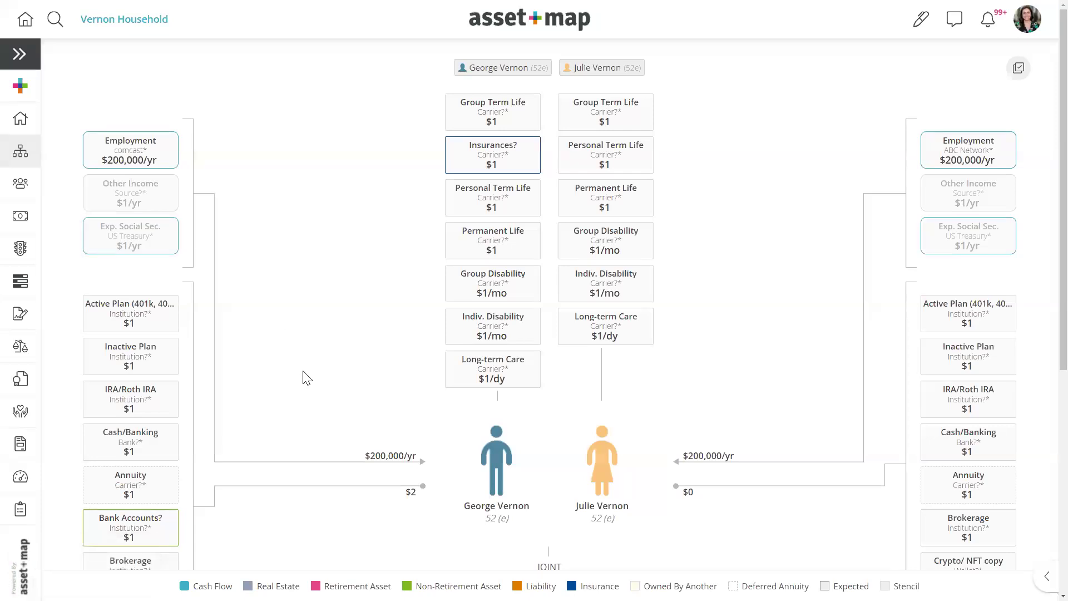
- Set the Active Plan to $200,000, named Trad 401k with the owner's name prefixed, at Fidelity
{"action": "left_click", "coordinate": [146, 319]}
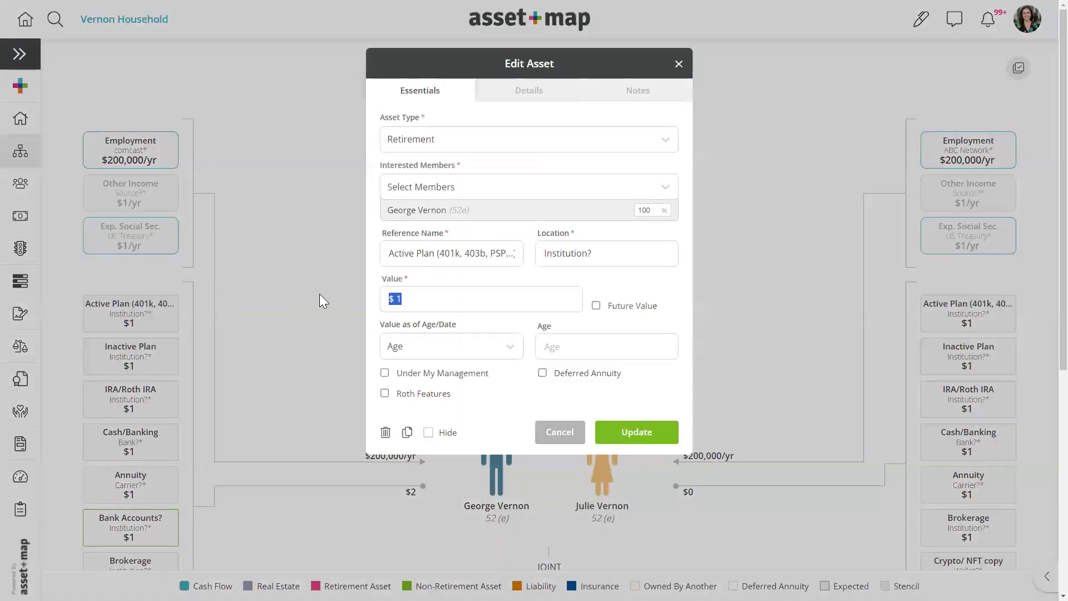
{"action": "type", "text": "200,000"}
{"action": "left_click", "coordinate": [419, 252]}
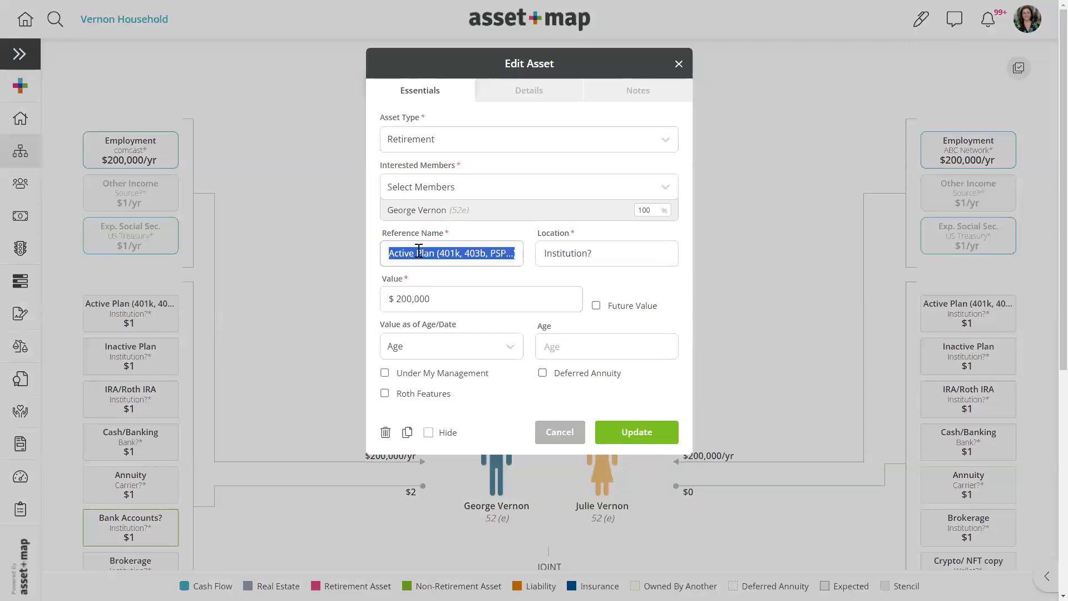
{"action": "type", "text": "Trad "}
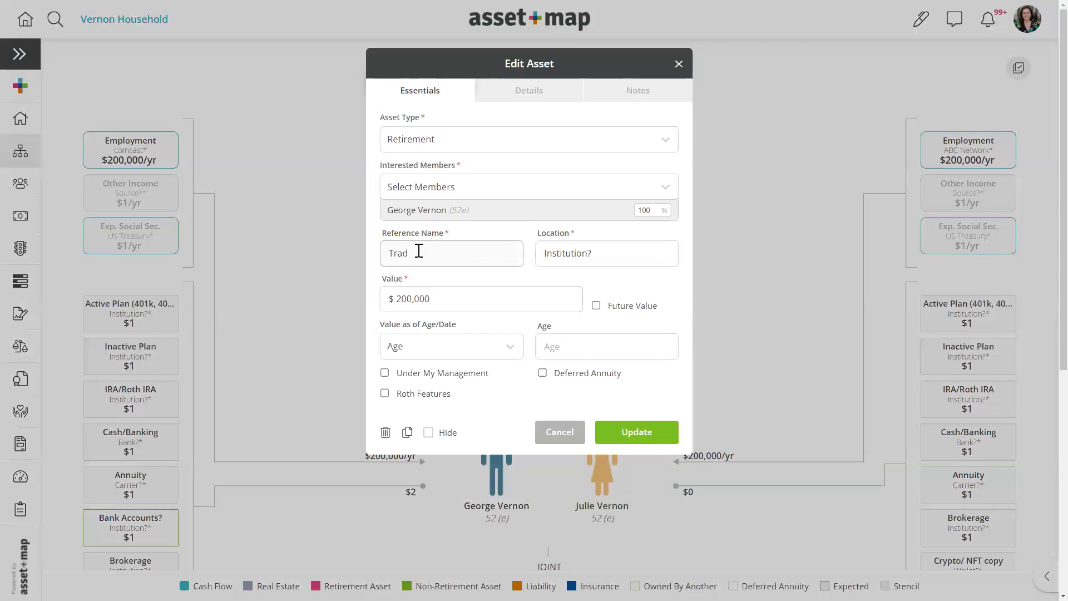
{"action": "type", "text": "401k"}
{"action": "left_click", "coordinate": [619, 254]}
{"action": "key", "text": "BackSpace"}
{"action": "type", "text": "Fidelity"}
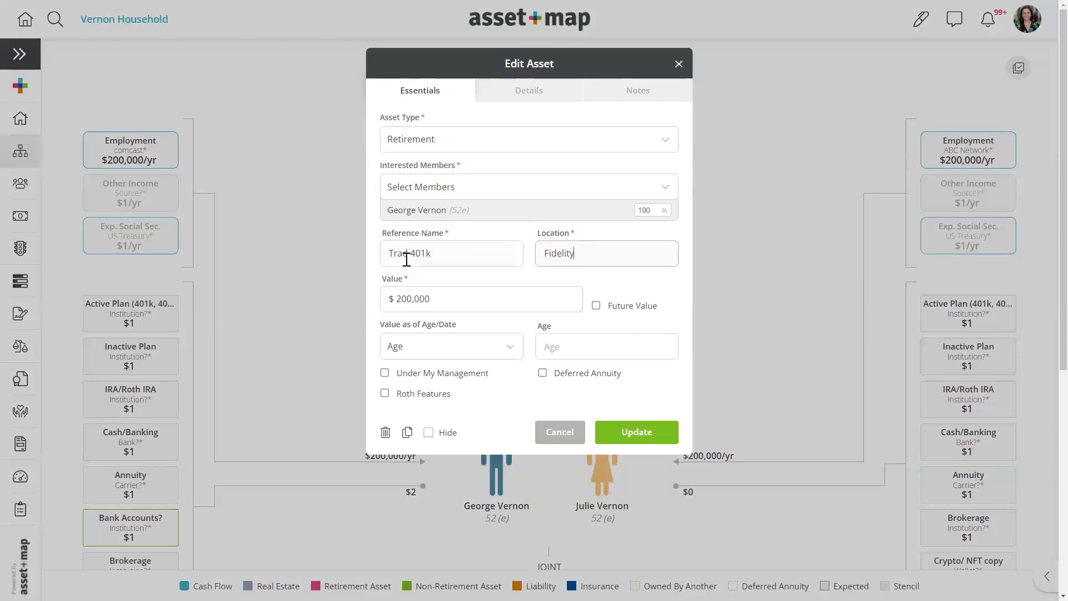
{"action": "left_click", "coordinate": [386, 250]}
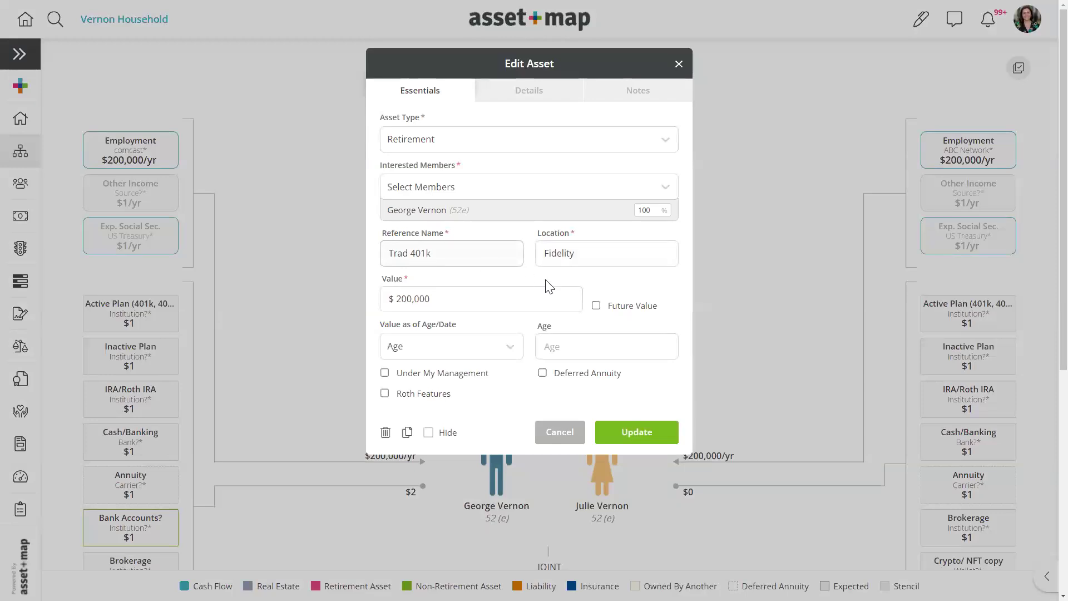
{"action": "type", "text": "Jason's"}
- Highlight the plan's name, Fidelity location and $200,000 value fields to point them out
{"action": "left_click_drag", "start_coordinate": [384, 235], "coordinate": [460, 239]}
{"action": "left_click_drag", "start_coordinate": [388, 253], "coordinate": [424, 253]}
{"action": "left_click_drag", "start_coordinate": [459, 253], "coordinate": [468, 252]}
{"action": "left_click_drag", "start_coordinate": [584, 252], "coordinate": [543, 249]}
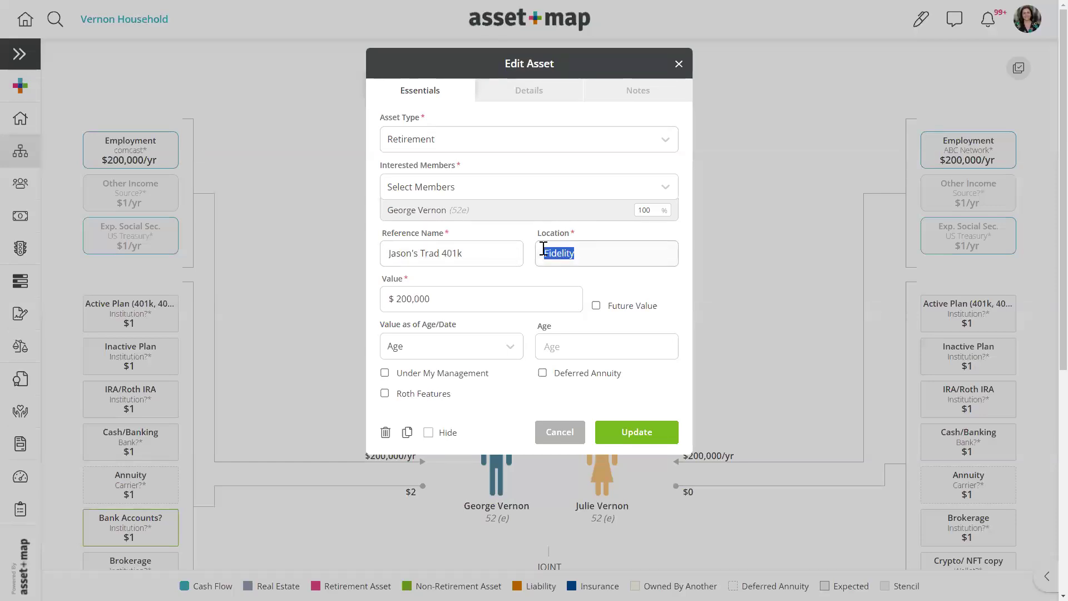
{"action": "left_click_drag", "start_coordinate": [449, 296], "coordinate": [376, 304]}
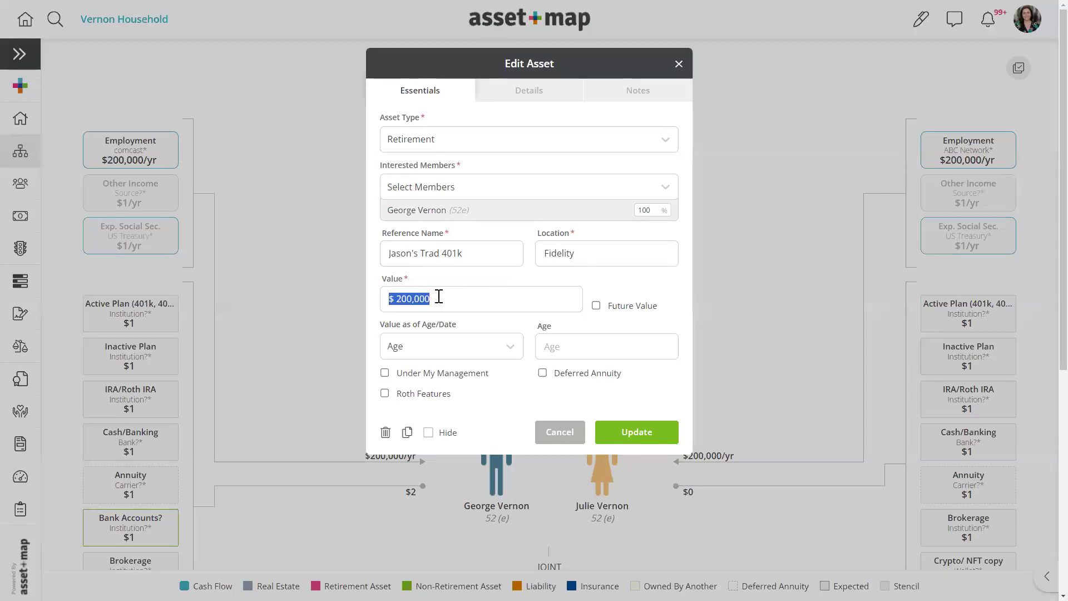
- Append a red circle emoji to the plan name and save the Trad 401k
{"action": "left_click", "coordinate": [485, 257]}
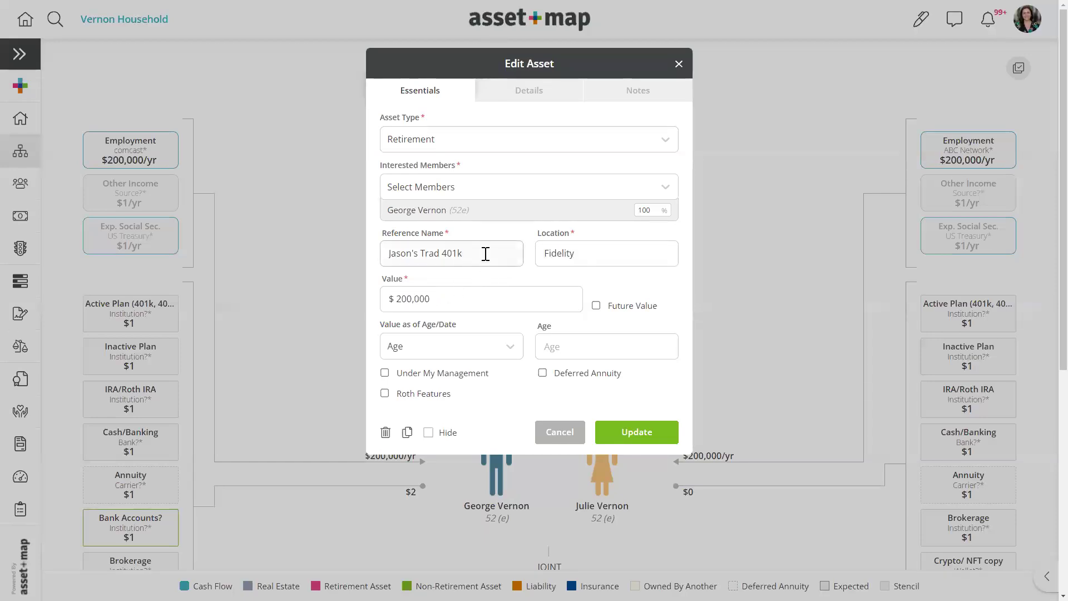
{"action": "right_click", "coordinate": [484, 258]}
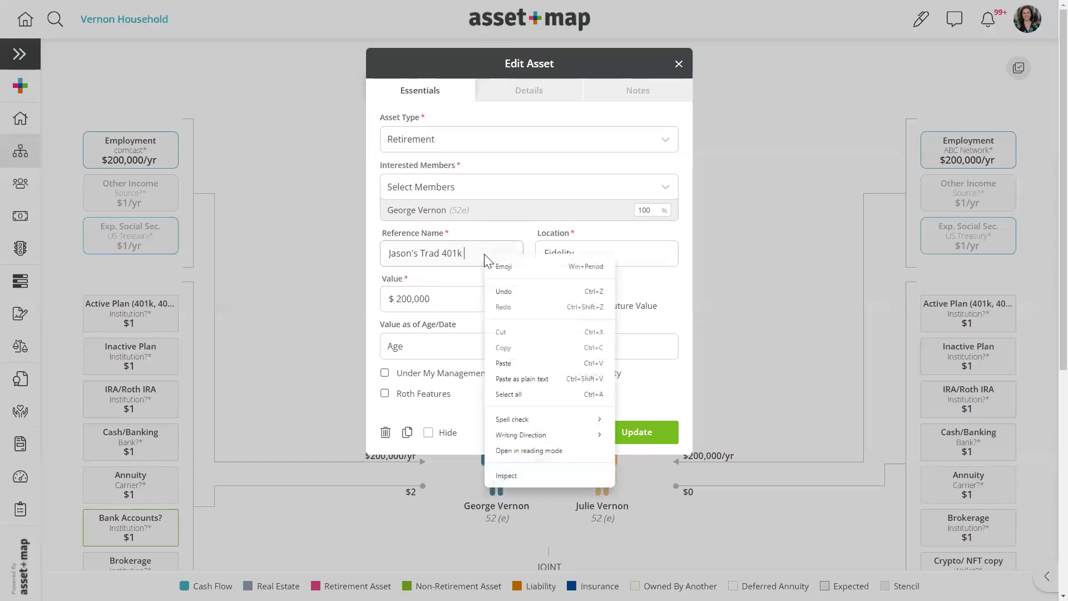
{"action": "left_click", "coordinate": [511, 267]}
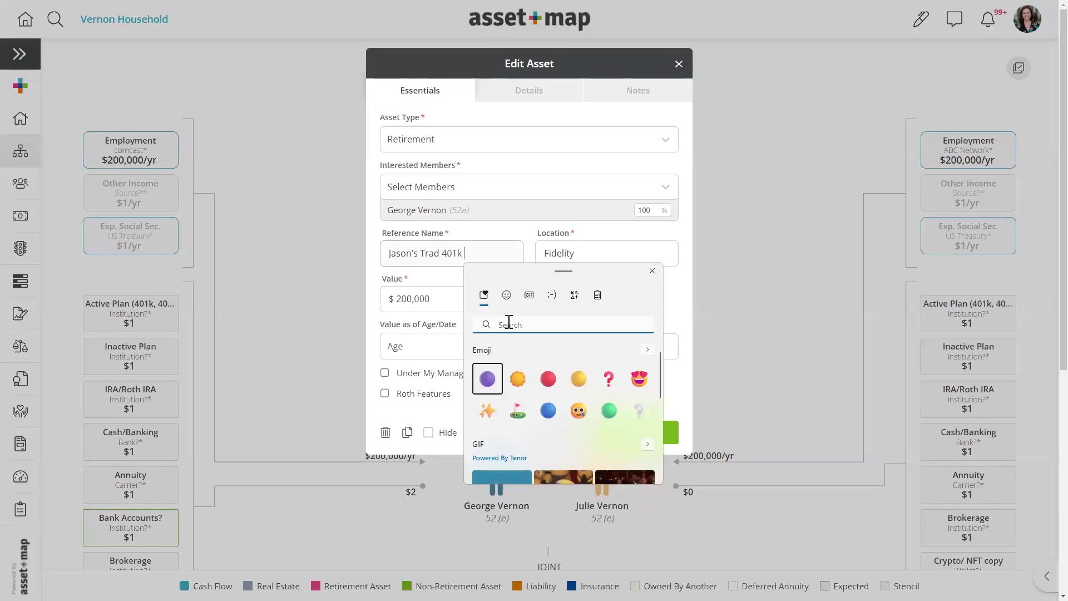
{"action": "left_click", "coordinate": [549, 378]}
{"action": "left_click", "coordinate": [491, 248]}
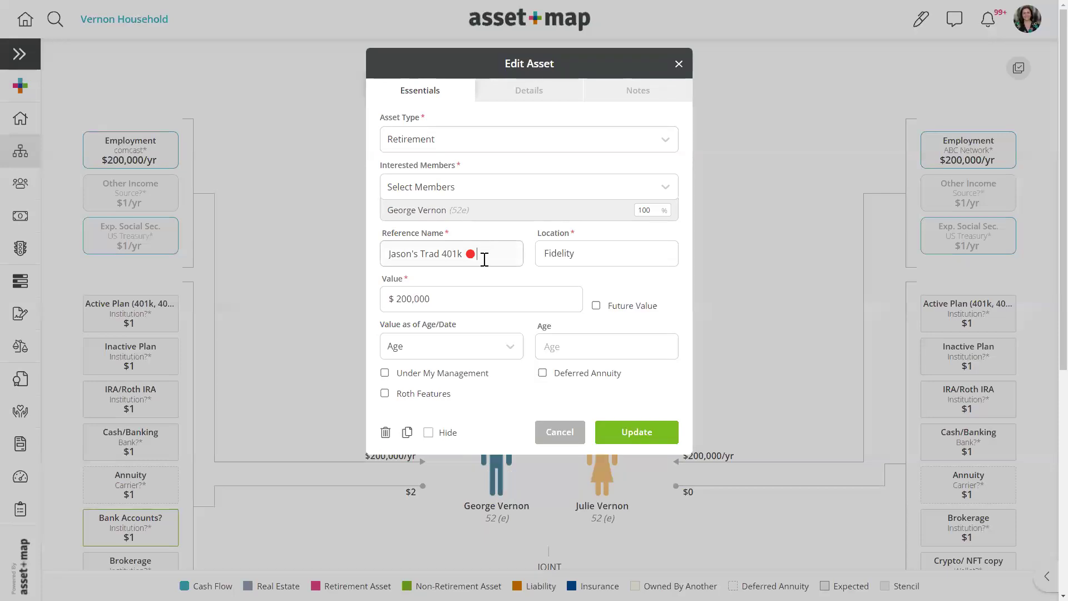
{"action": "left_click", "coordinate": [637, 433]}
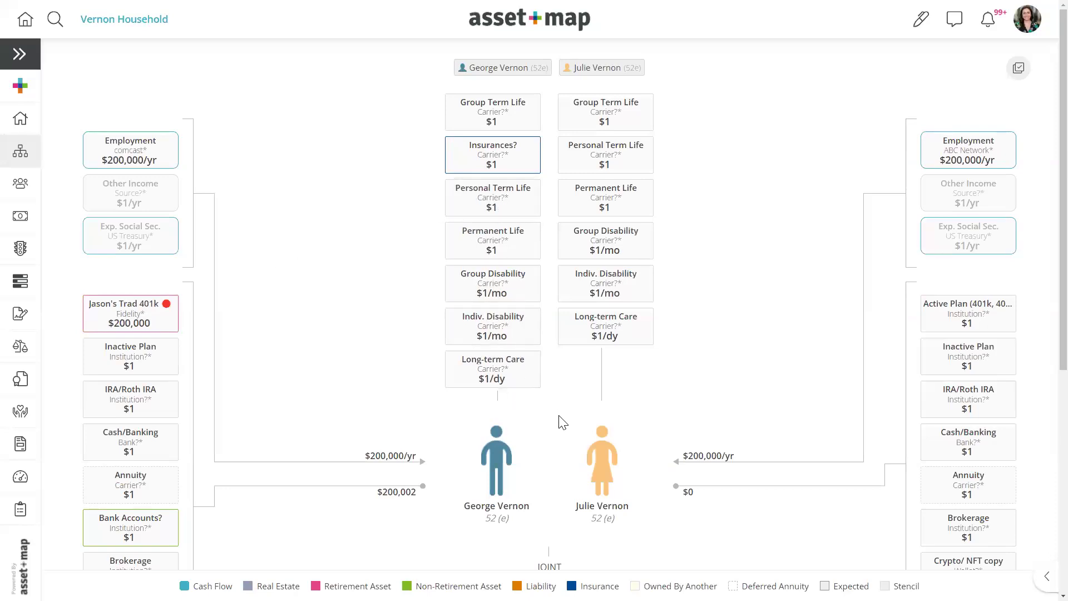
- Clear the stencil from the map via Stencils > Clear Stencil, removing placeholder cards
{"action": "right_click", "coordinate": [282, 224]}
{"action": "mouse_move", "coordinate": [330, 326]}
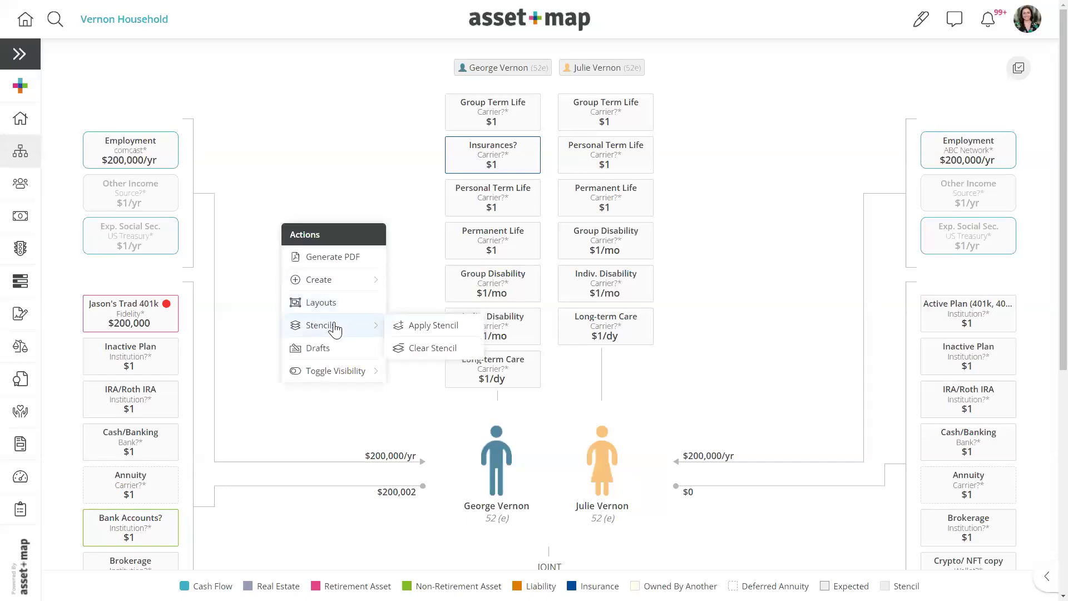
{"action": "left_click", "coordinate": [422, 351]}
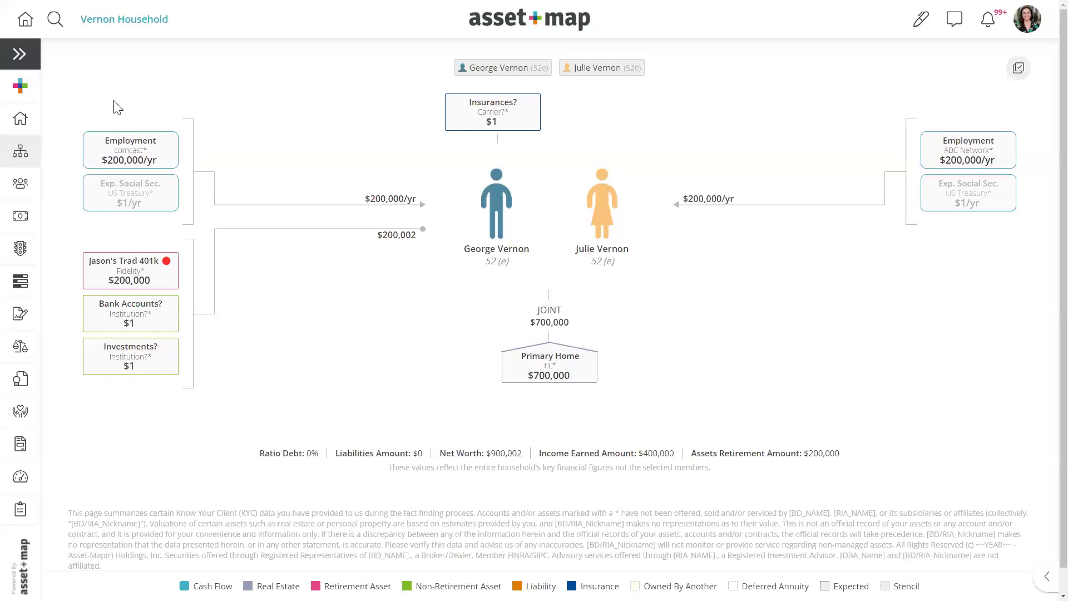
- Search for another household by name, open it and then its full asset map
{"action": "left_click", "coordinate": [59, 32]}
{"action": "type", "text": "berg"}
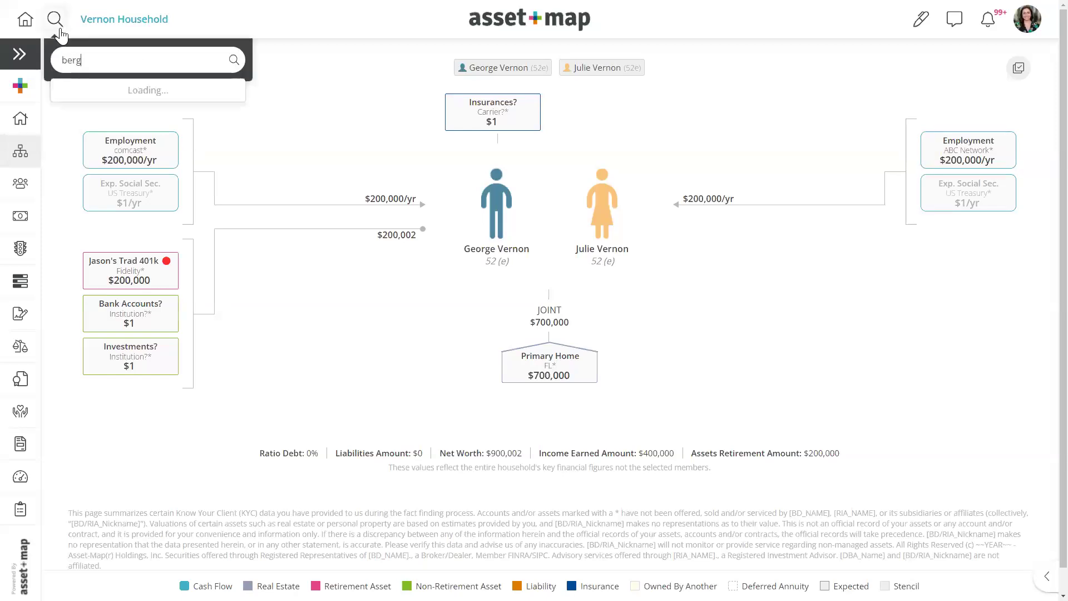
{"action": "left_click", "coordinate": [87, 104]}
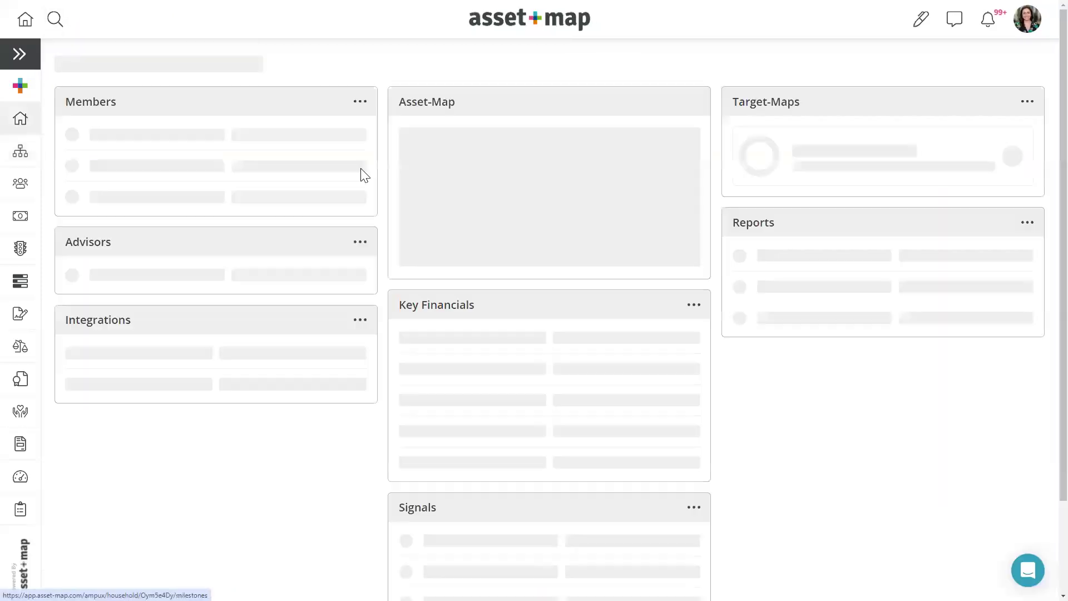
{"action": "left_click", "coordinate": [473, 185]}
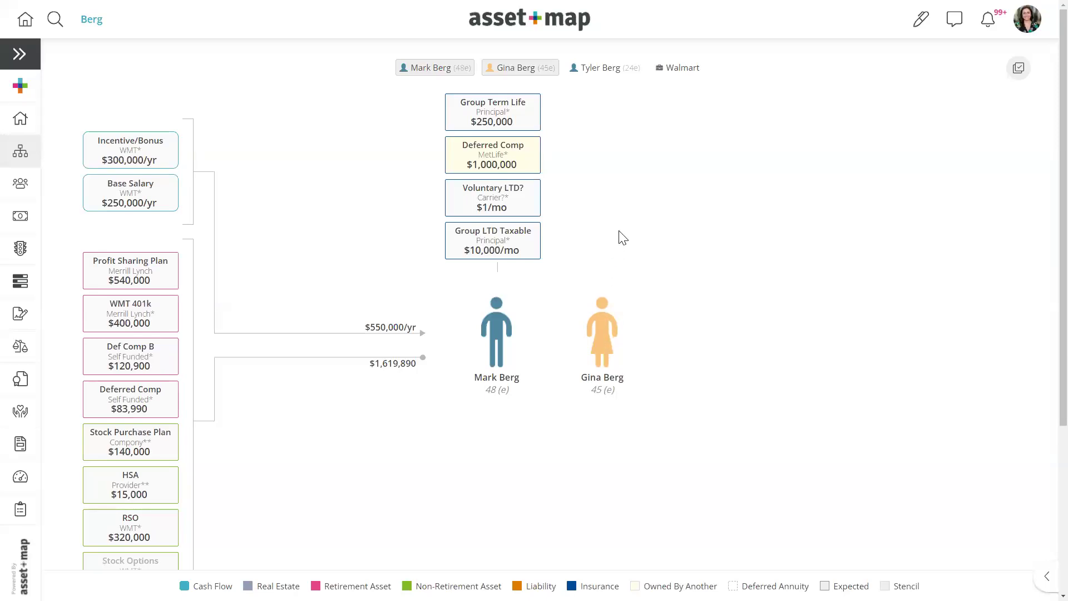
- Open Apply Stencil and choose 01. Traditional Fact-Finder from the Public Library
{"action": "right_click", "coordinate": [602, 174]}
{"action": "mouse_move", "coordinate": [640, 281]}
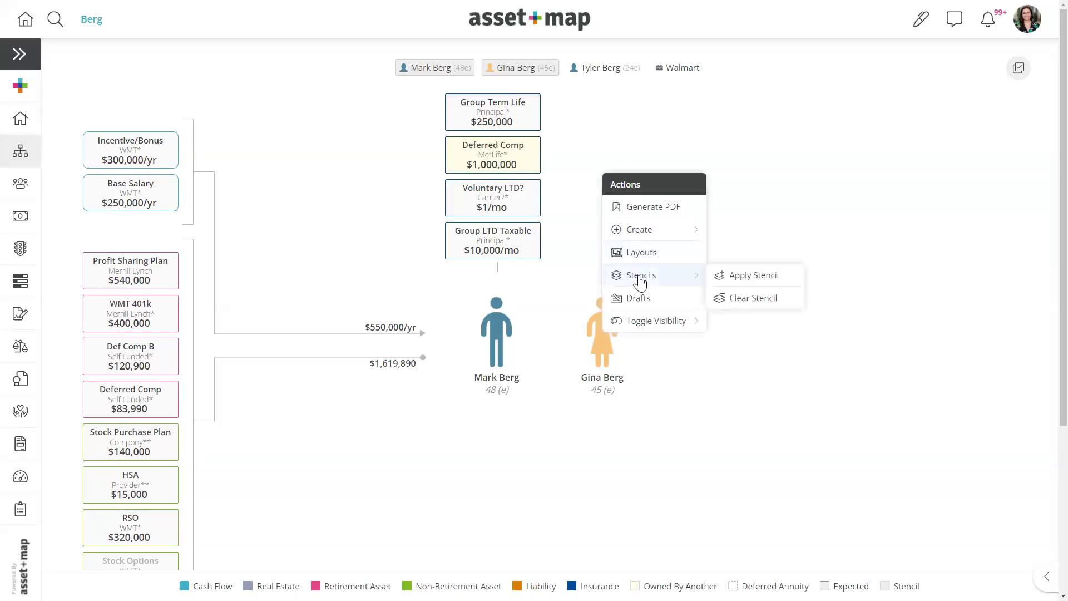
{"action": "left_click", "coordinate": [743, 278]}
{"action": "left_click", "coordinate": [492, 160]}
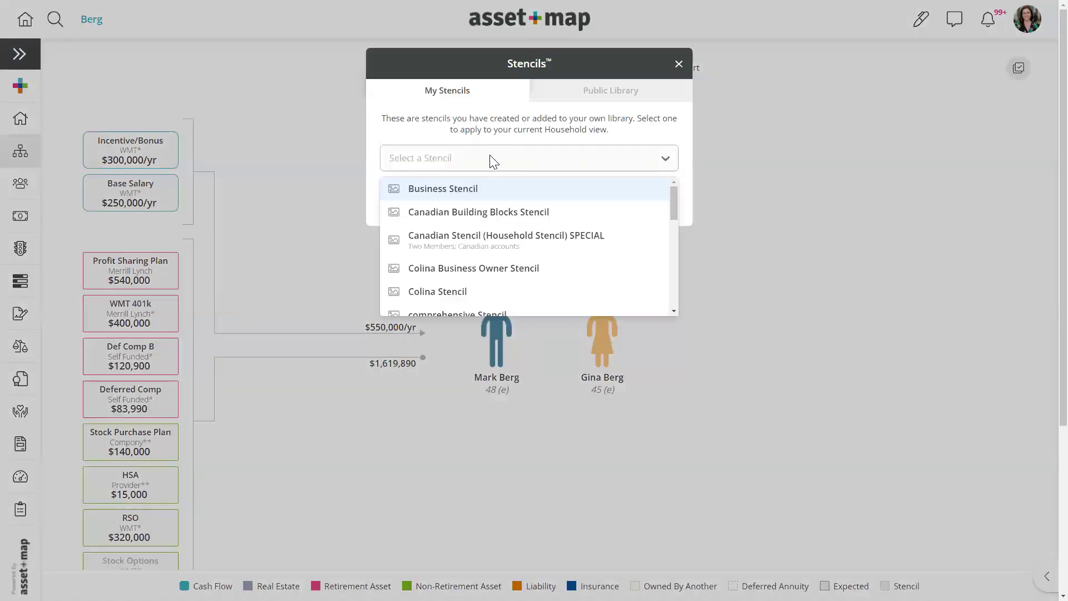
{"action": "left_click", "coordinate": [590, 89]}
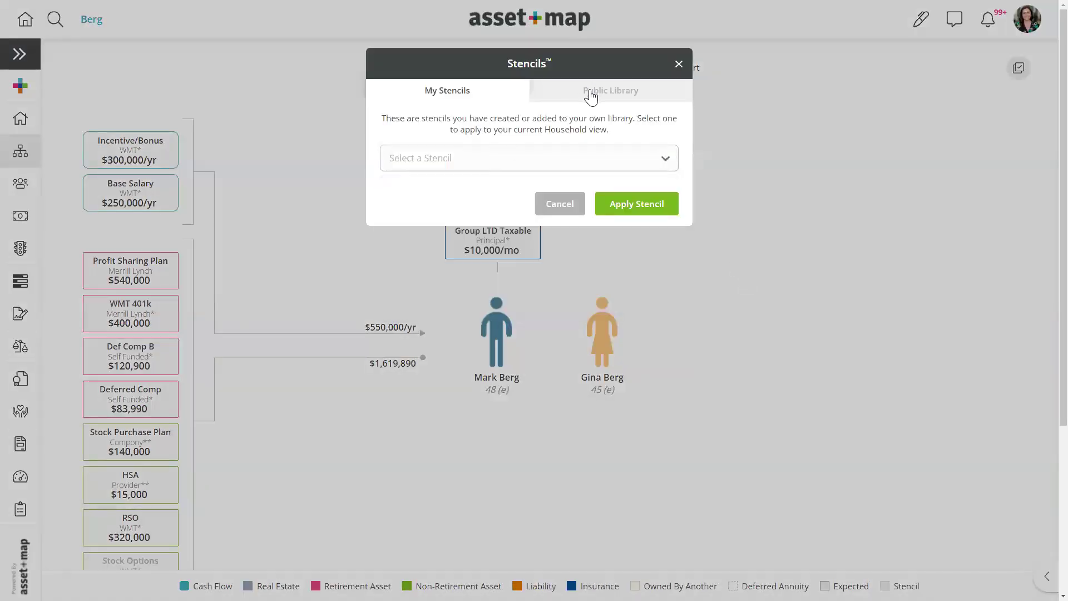
{"action": "left_click", "coordinate": [591, 95]}
{"action": "left_click", "coordinate": [565, 166]}
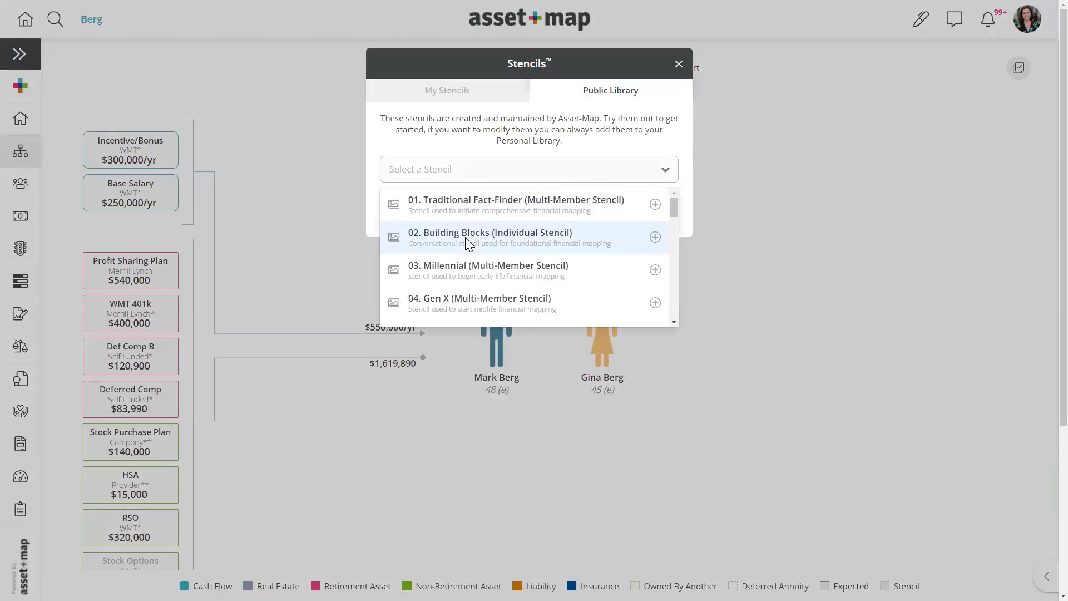
{"action": "left_click", "coordinate": [452, 205]}
{"action": "left_click_drag", "start_coordinate": [400, 207], "coordinate": [534, 215]}
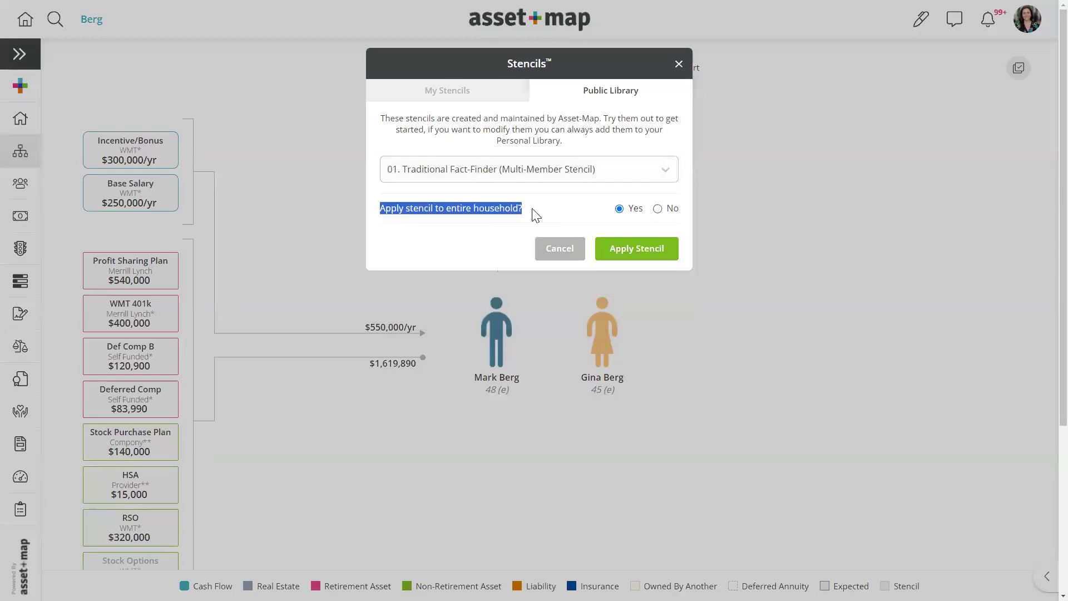
- Apply only the stencil's Partner Couple items to the wife and review the added cards
{"action": "left_click", "coordinate": [659, 208]}
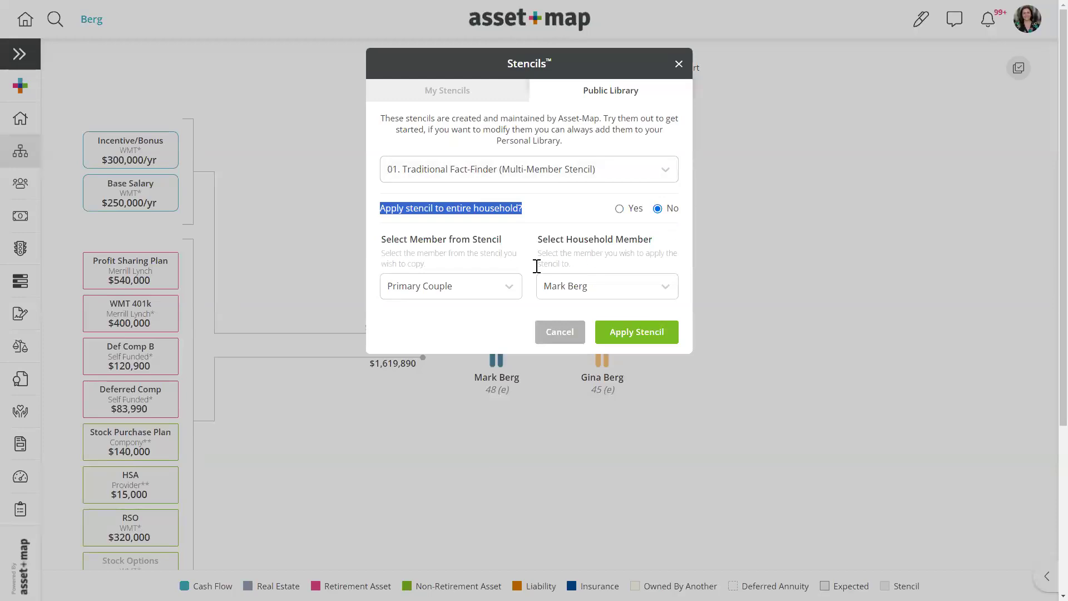
{"action": "left_click", "coordinate": [489, 295]}
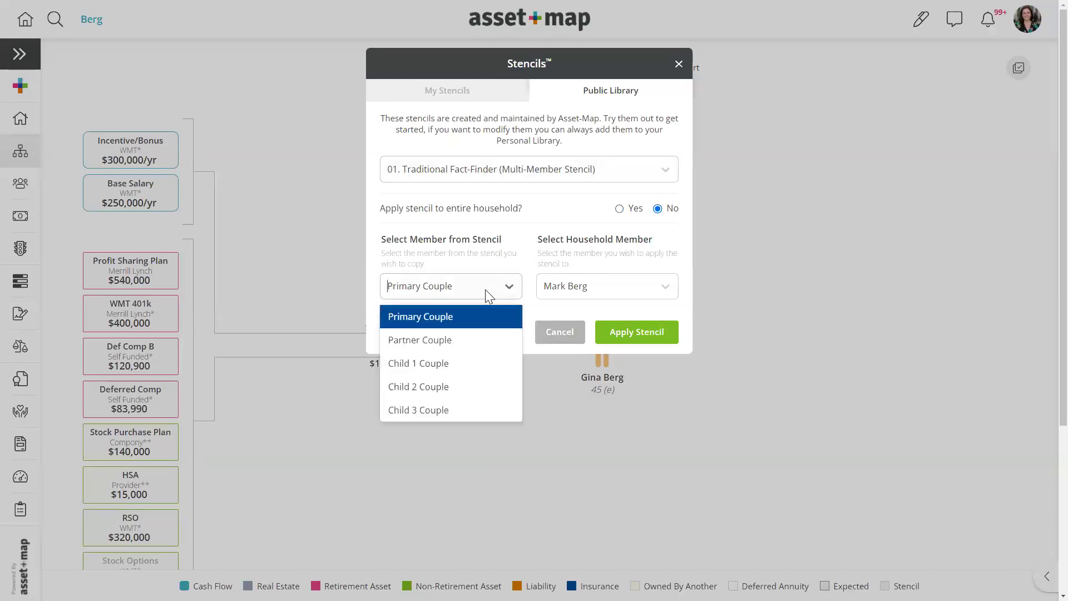
{"action": "left_click", "coordinate": [438, 341]}
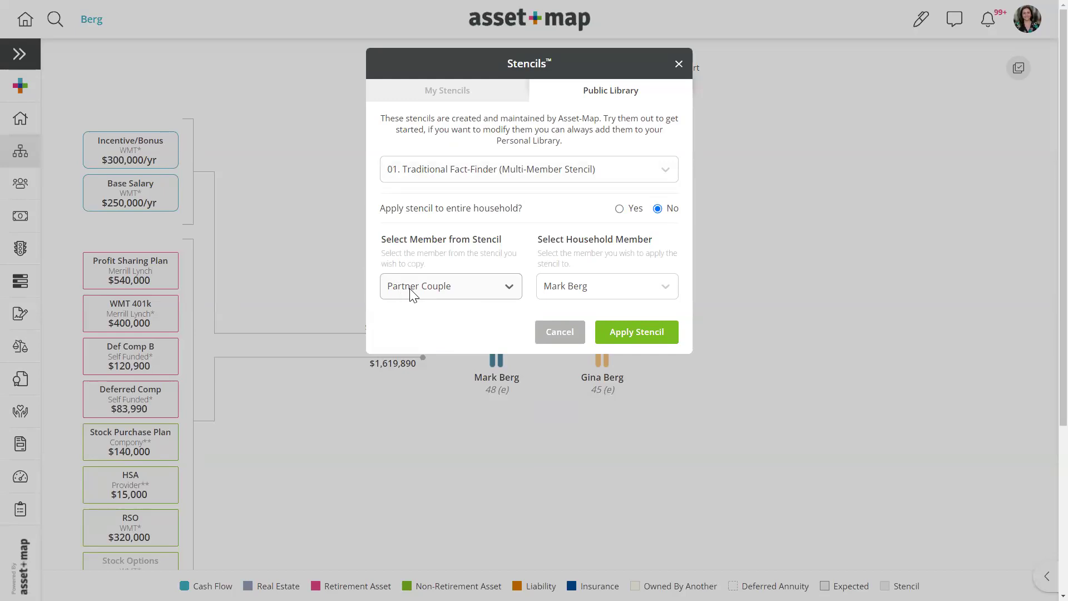
{"action": "left_click", "coordinate": [574, 290]}
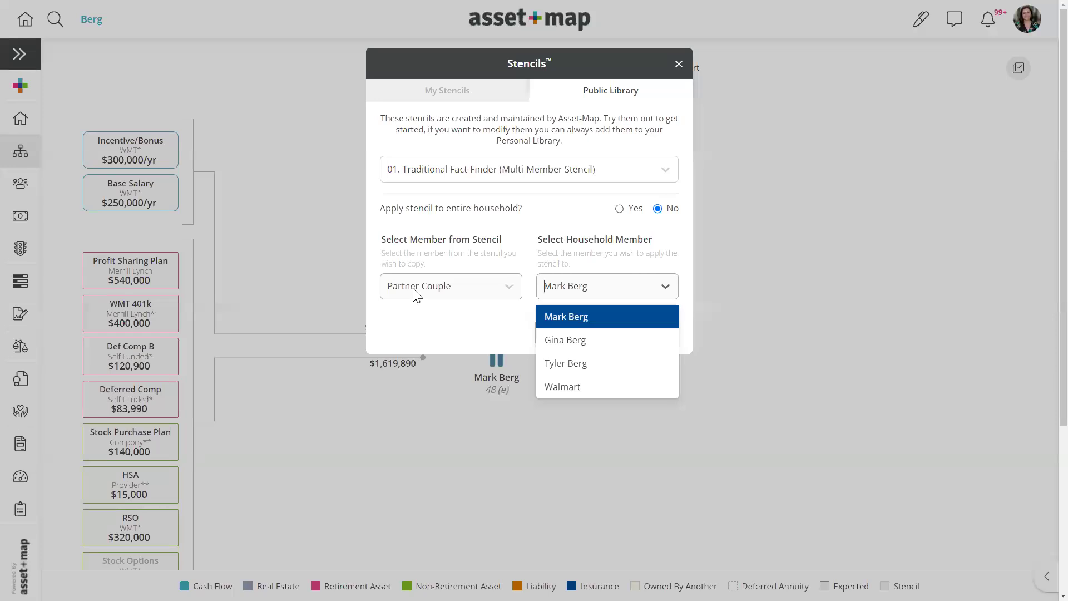
{"action": "left_click", "coordinate": [572, 341]}
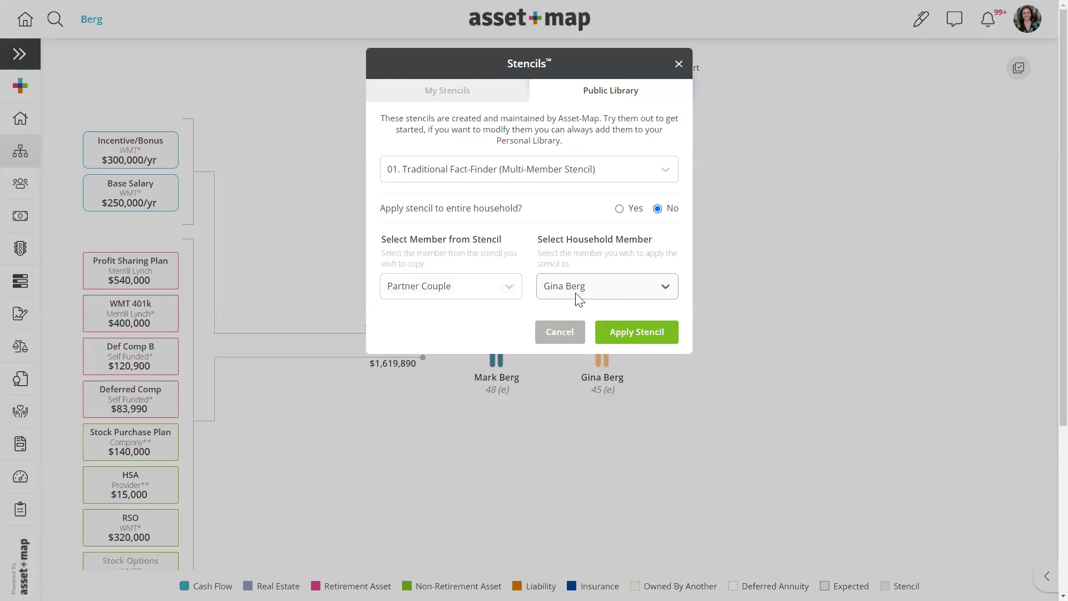
{"action": "left_click", "coordinate": [652, 335]}
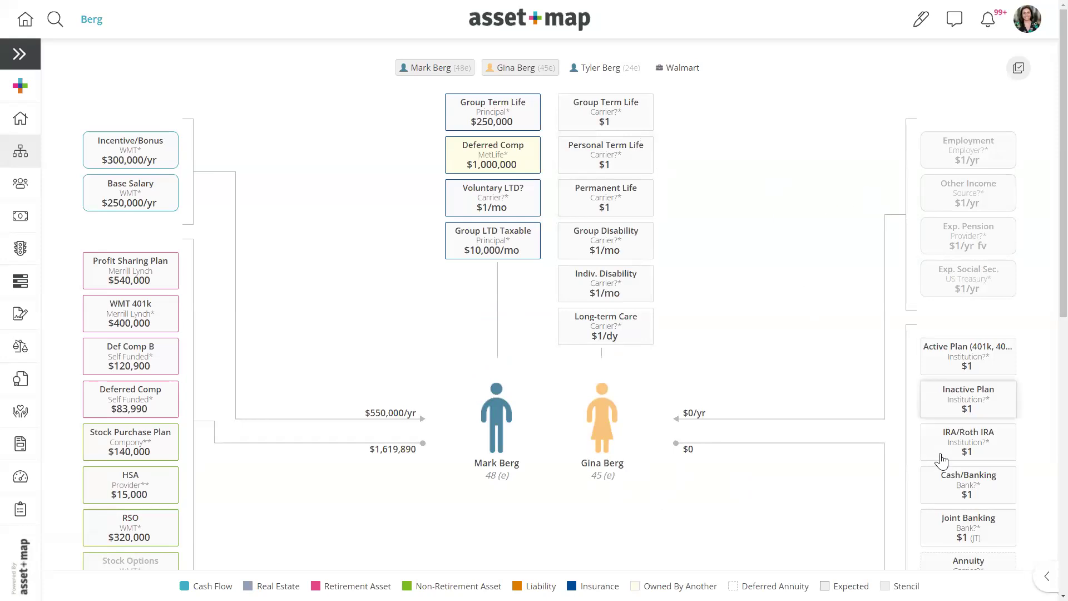
{"action": "scroll", "coordinate": [329, 384], "scroll_direction": "down", "scroll_amount": 1}
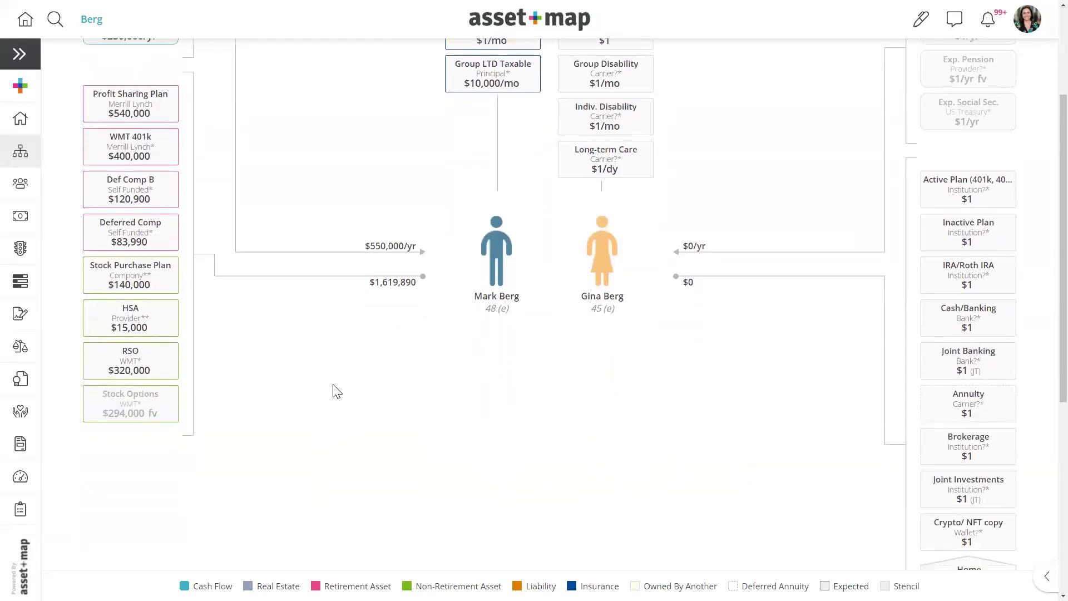
{"action": "scroll", "coordinate": [351, 401], "scroll_direction": "up", "scroll_amount": 3}
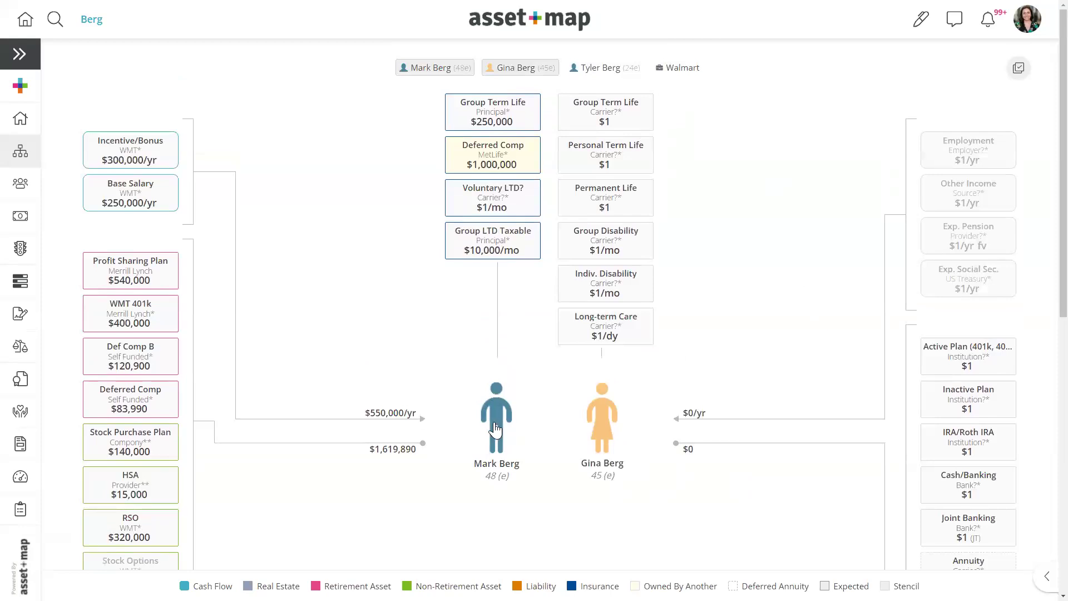
- Open Apply Stencil and choose 02. Building Blocks from the Public Library
{"action": "right_click", "coordinate": [300, 259]}
{"action": "mouse_move", "coordinate": [336, 364]}
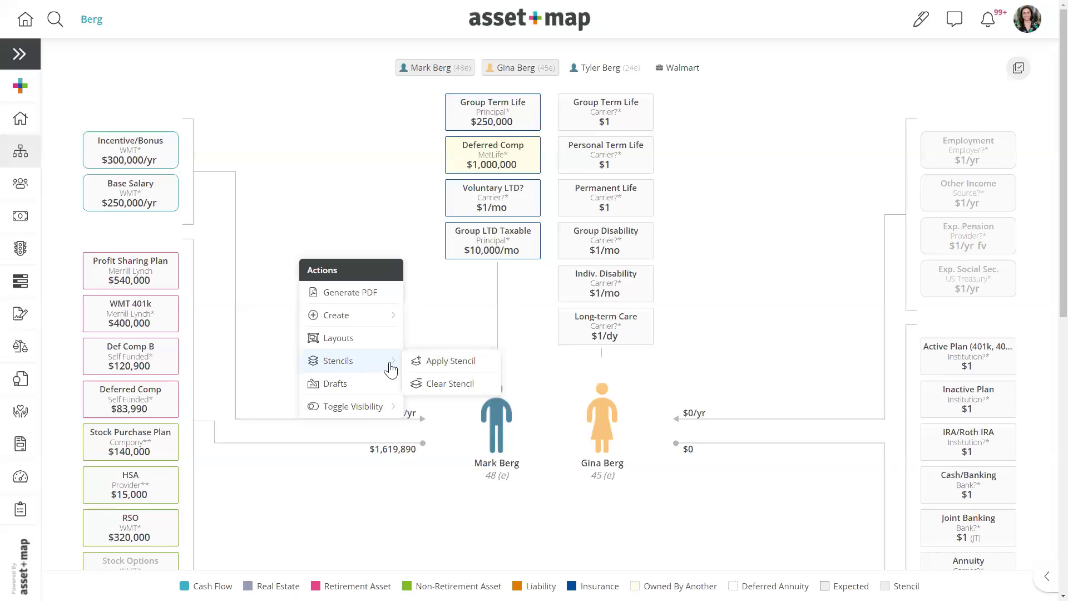
{"action": "left_click", "coordinate": [433, 362]}
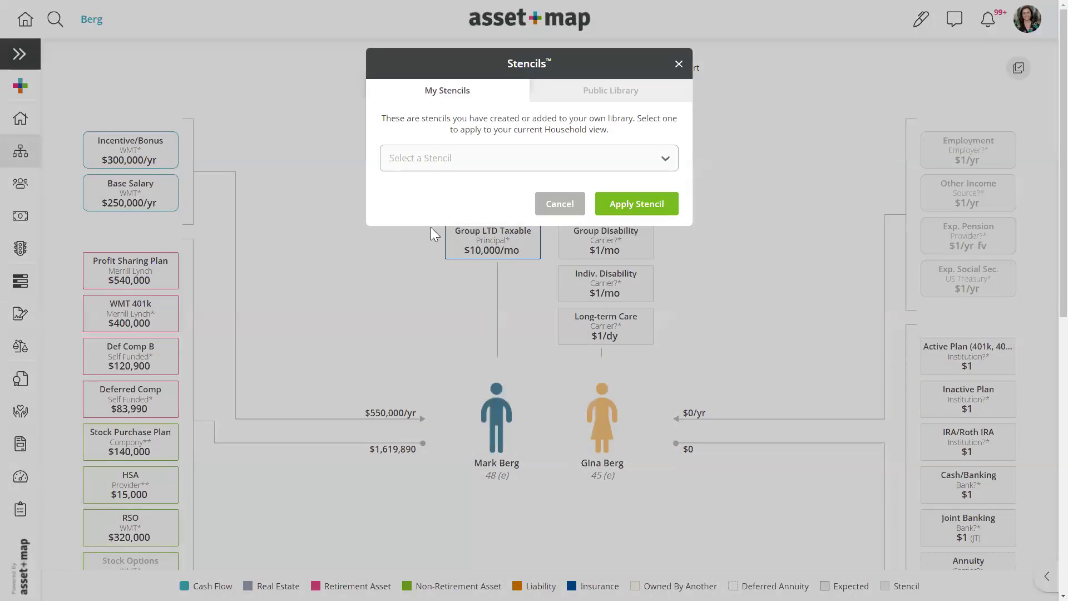
{"action": "left_click", "coordinate": [429, 159]}
{"action": "left_click", "coordinate": [591, 92]}
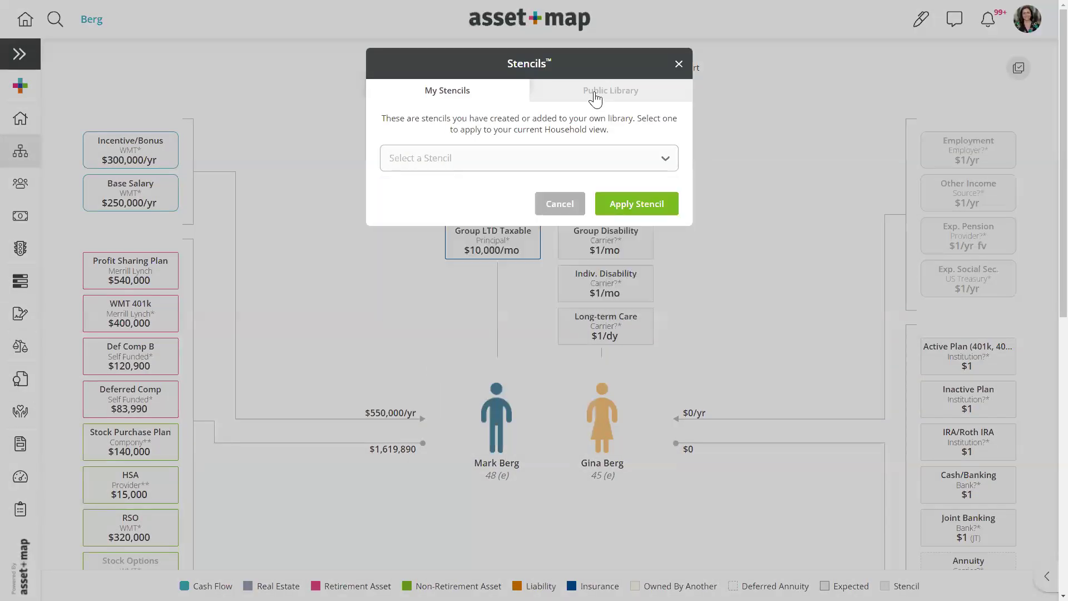
{"action": "left_click", "coordinate": [543, 173]}
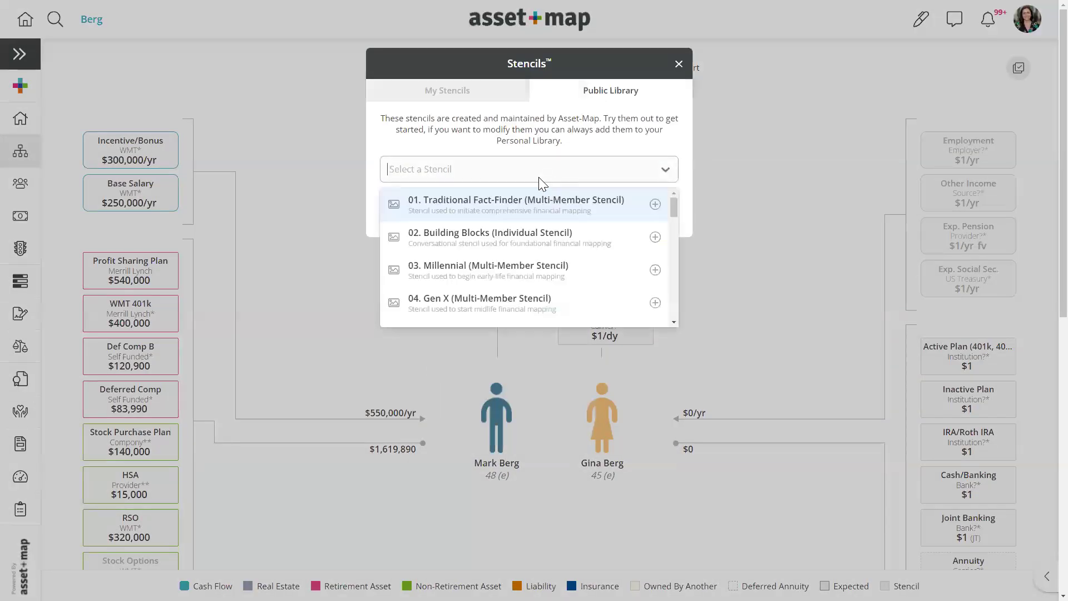
{"action": "left_click", "coordinate": [475, 233]}
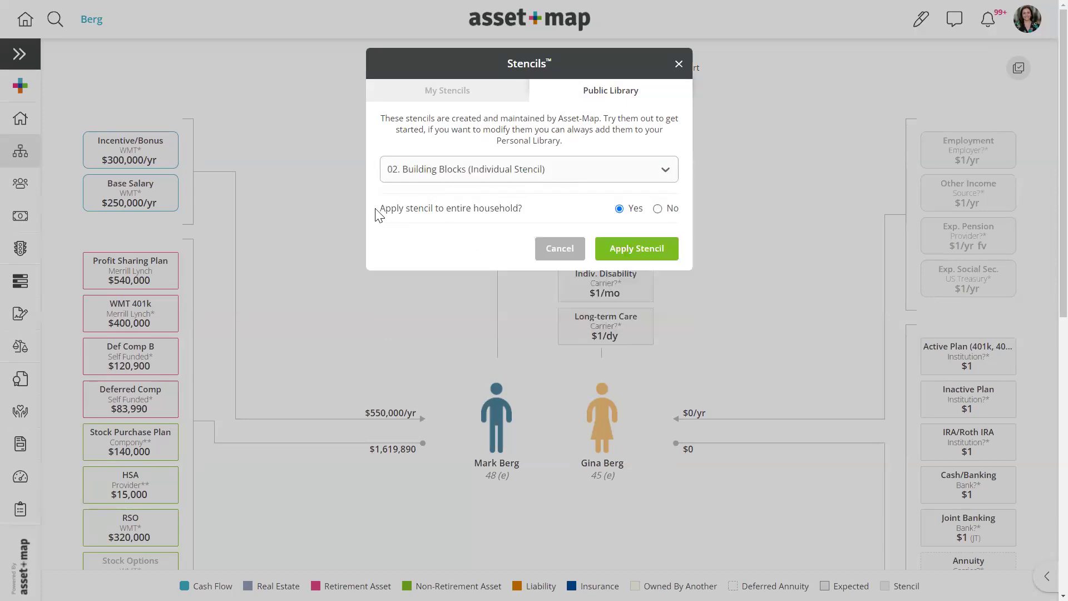
- Apply only the Residence + Mortgage section to the husband
{"action": "left_click_drag", "start_coordinate": [380, 209], "coordinate": [528, 215]}
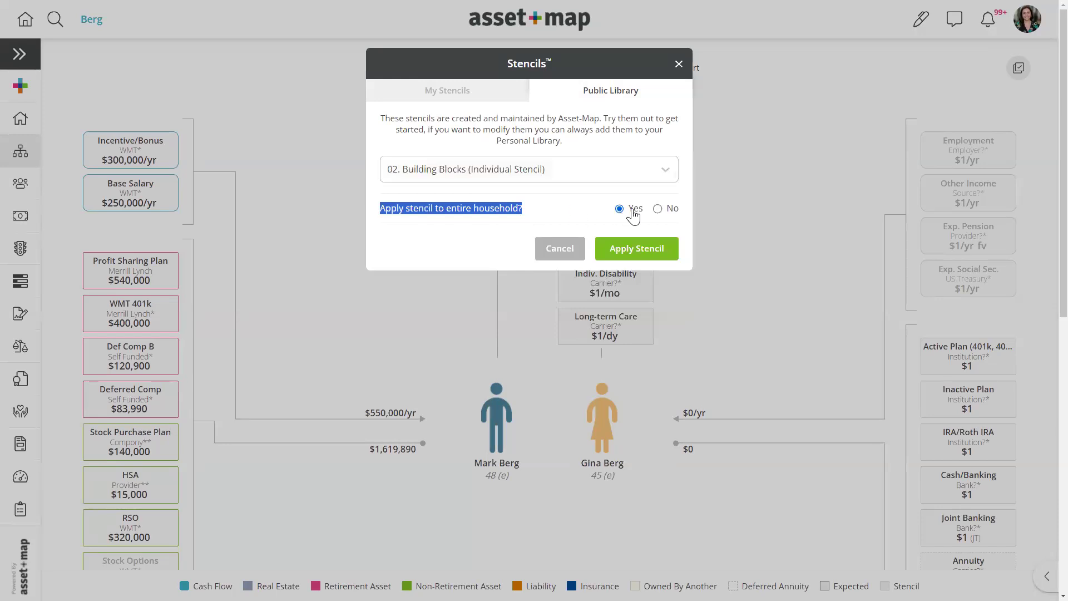
{"action": "left_click", "coordinate": [658, 209]}
{"action": "left_click", "coordinate": [488, 287]}
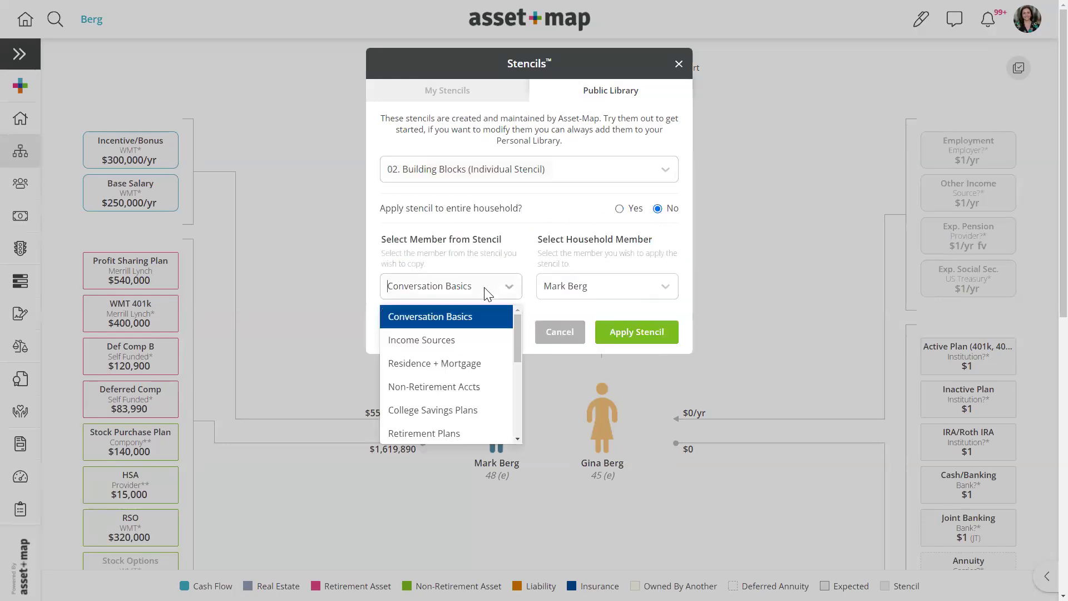
{"action": "left_click", "coordinate": [453, 367]}
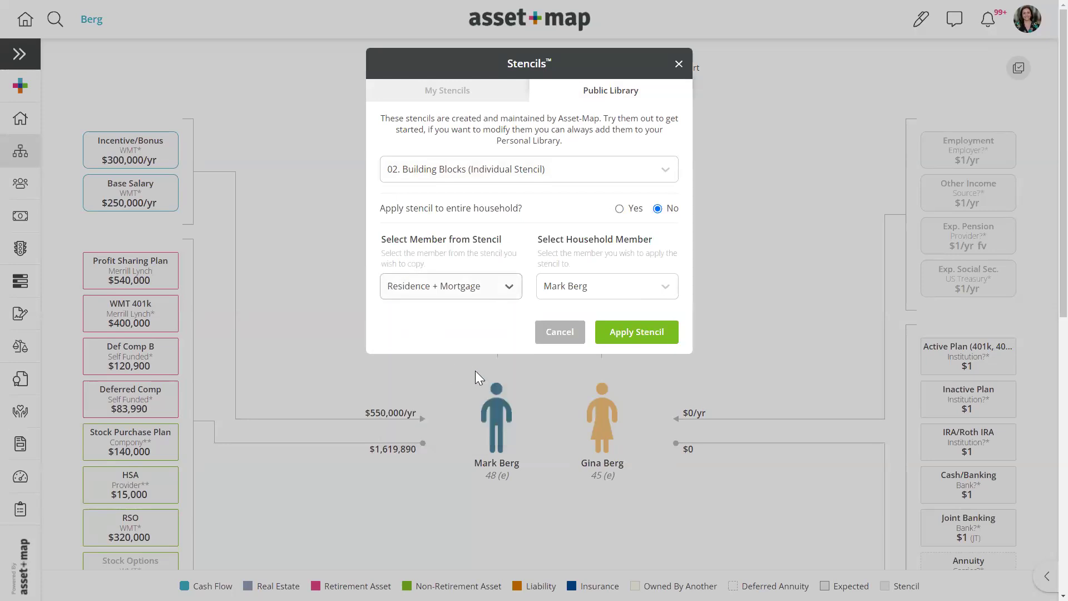
{"action": "left_click", "coordinate": [635, 332]}
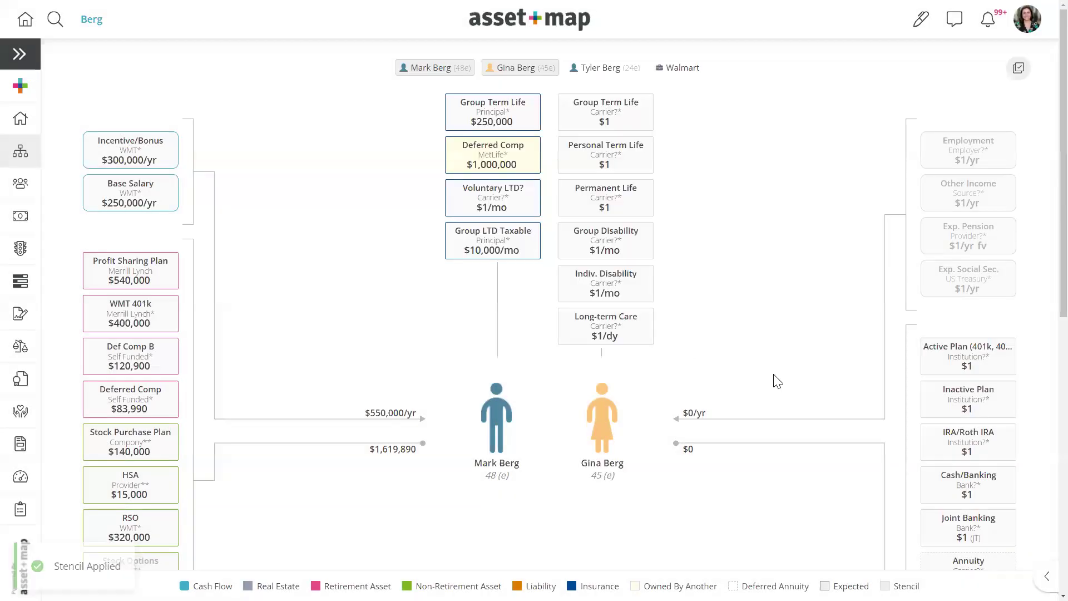
{"action": "scroll", "coordinate": [515, 365], "scroll_direction": "down", "scroll_amount": 3}
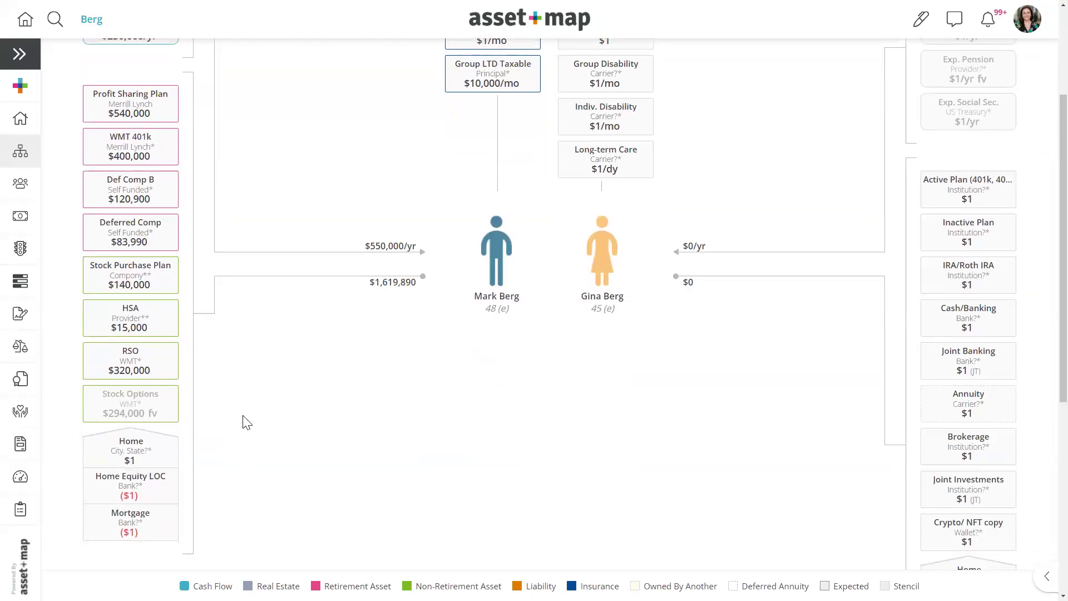
{"action": "left_click", "coordinate": [140, 452]}
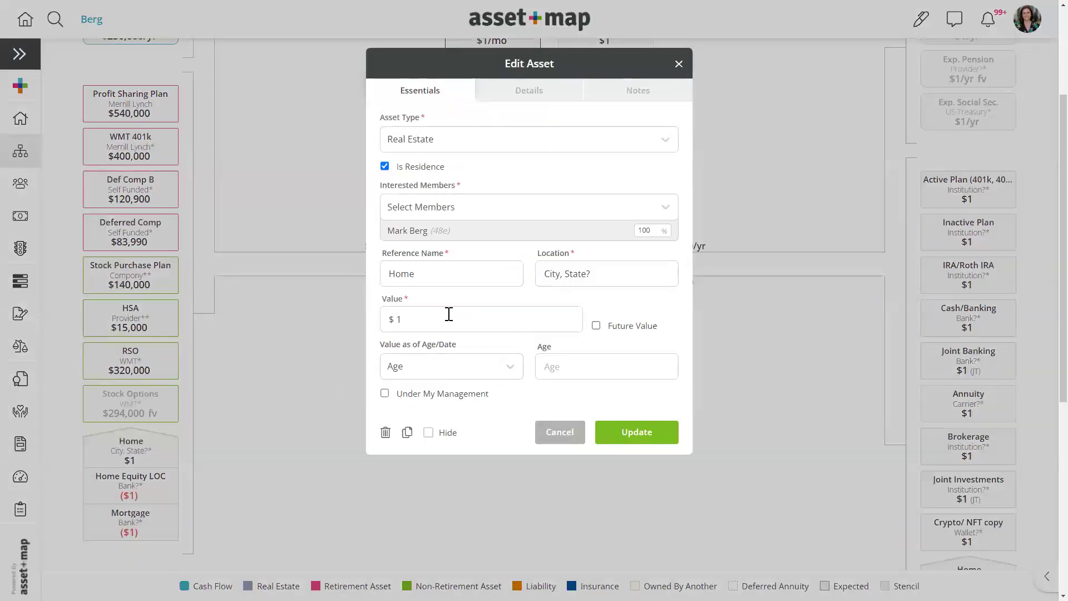
{"action": "left_click", "coordinate": [426, 327]}
{"action": "type", "text": "0000000"}
{"action": "left_click", "coordinate": [440, 207]}
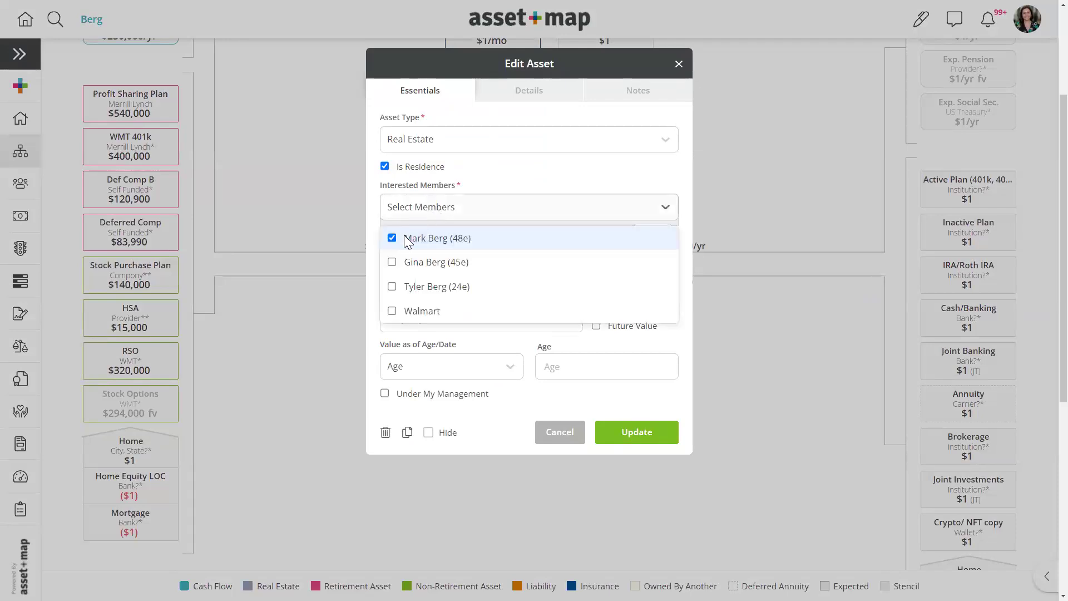
{"action": "left_click", "coordinate": [393, 263]}
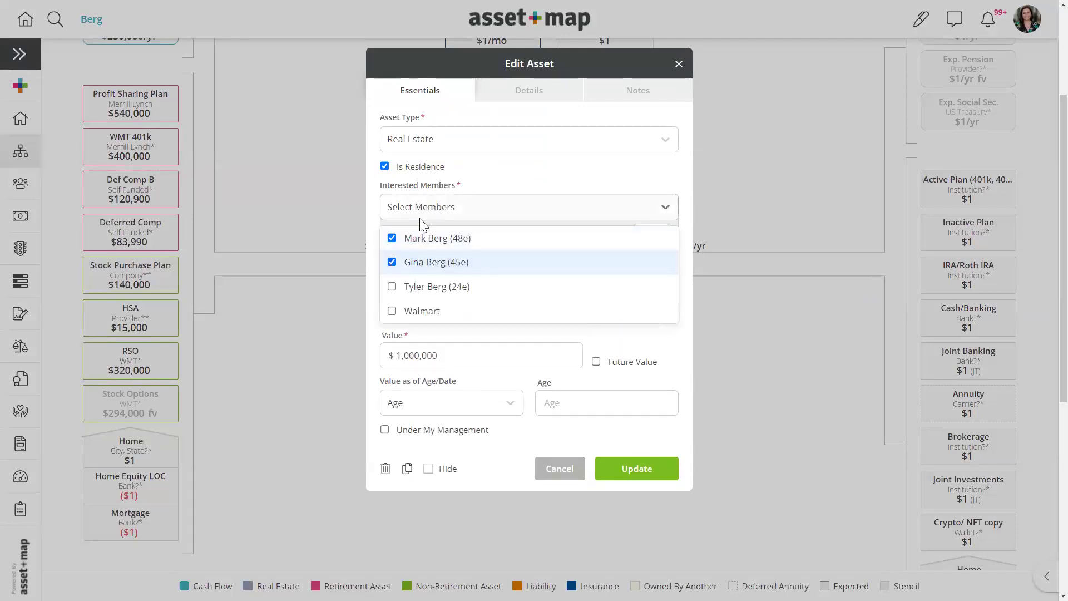
{"action": "left_click", "coordinate": [440, 197]}
{"action": "left_click", "coordinate": [385, 272]}
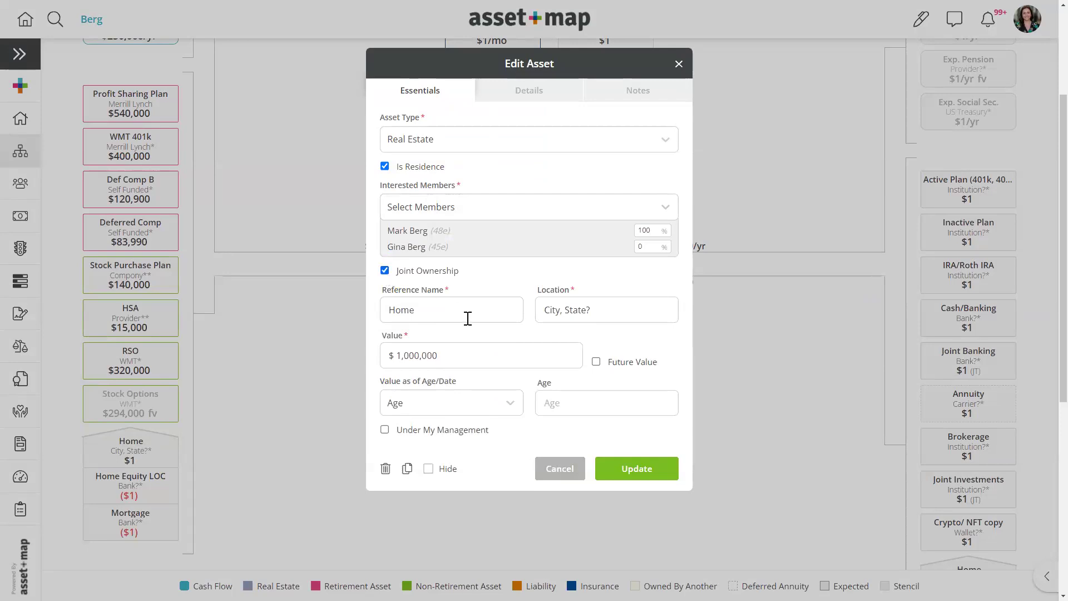
{"action": "left_click", "coordinate": [633, 468]}
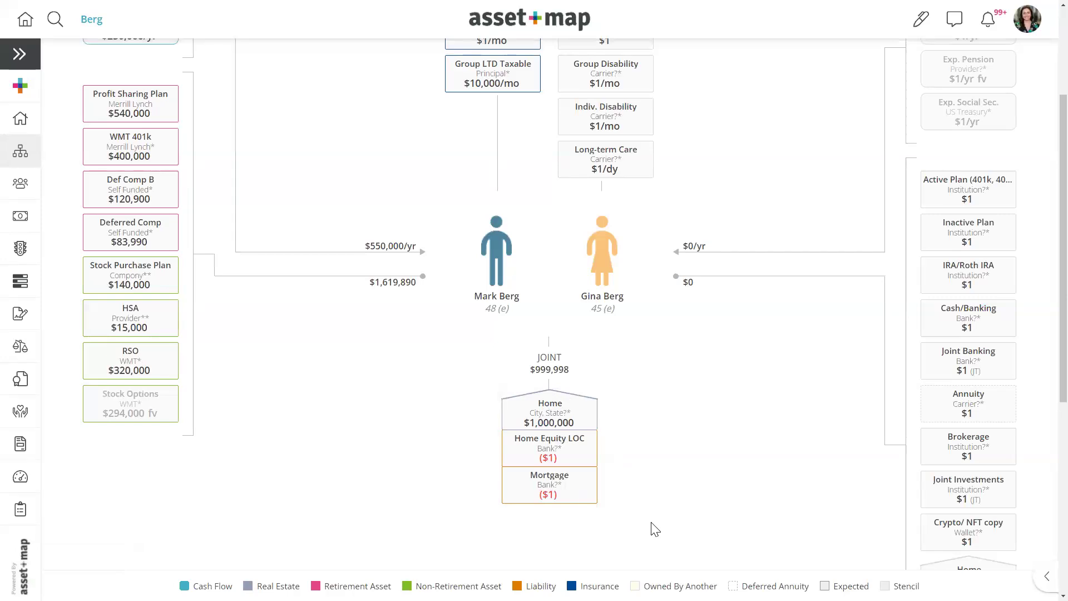
{"action": "scroll", "coordinate": [665, 526], "scroll_direction": "up", "scroll_amount": 3}
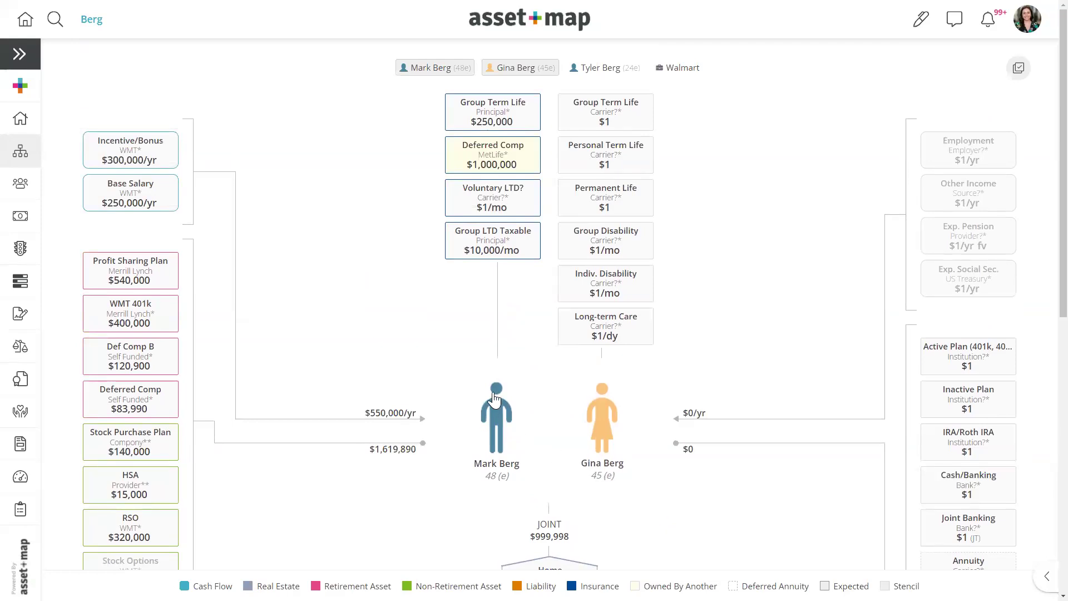
- From the dashboard, add a household manually and set its type to Prospective
{"action": "left_click", "coordinate": [522, 25]}
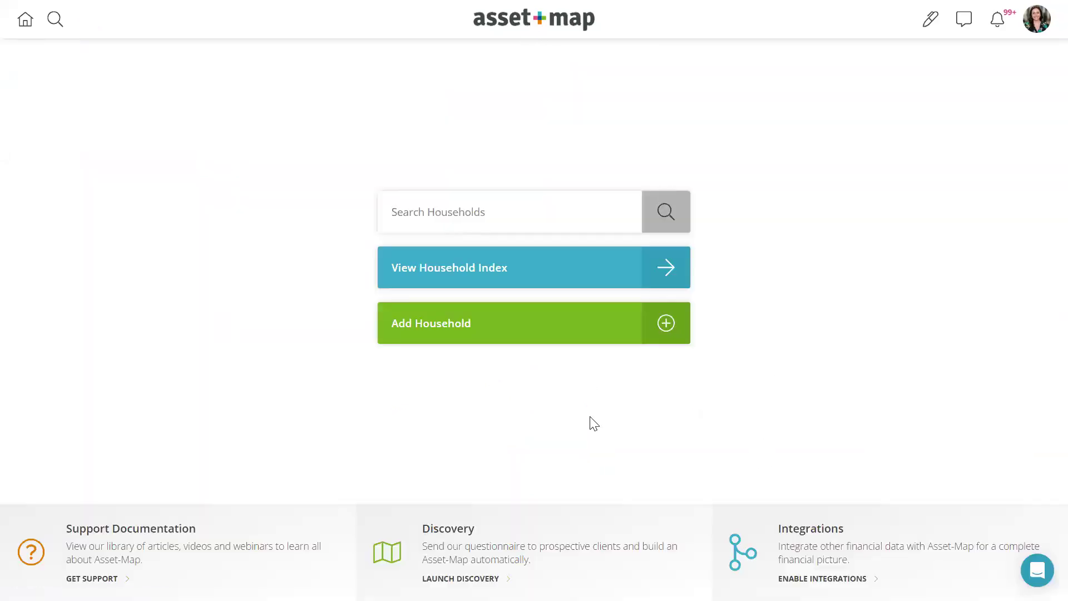
{"action": "left_click", "coordinate": [438, 331]}
{"action": "left_click", "coordinate": [277, 315]}
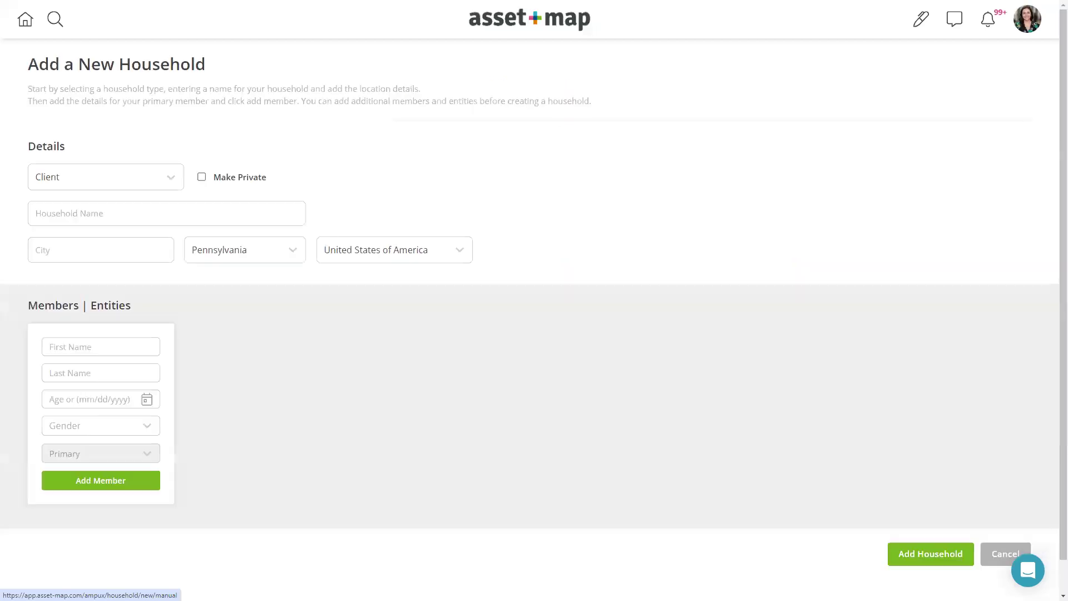
{"action": "left_click", "coordinate": [138, 178]}
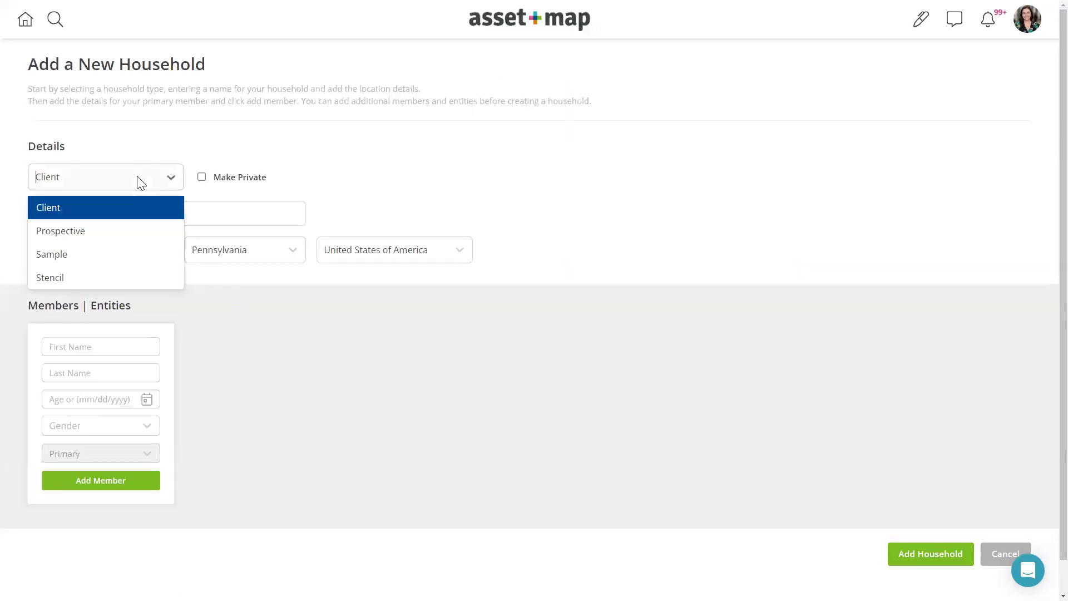
{"action": "left_click", "coordinate": [112, 233]}
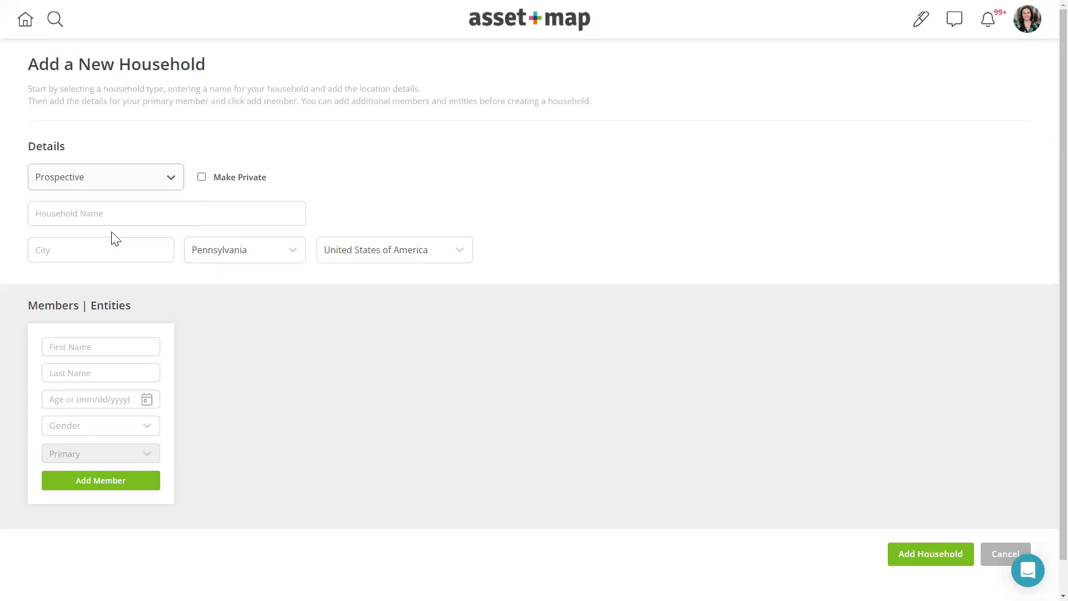
- Enter the household name and add a 42-year-old male primary member
{"action": "left_click", "coordinate": [51, 214]}
{"action": "type", "text": "Miller"}
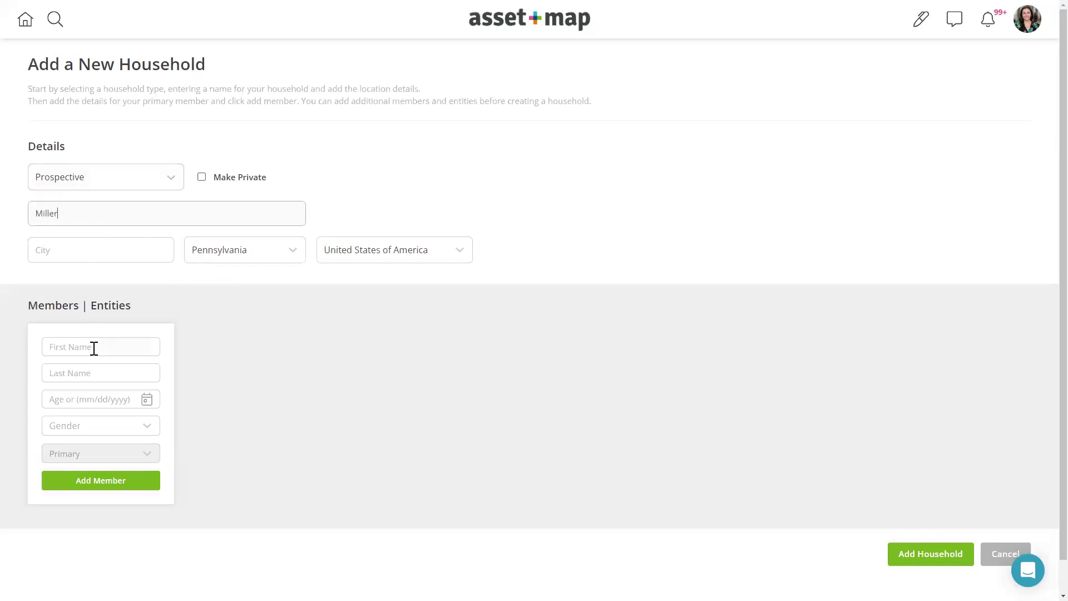
{"action": "left_click", "coordinate": [94, 348]}
{"action": "type", "text": "Rhysand"}
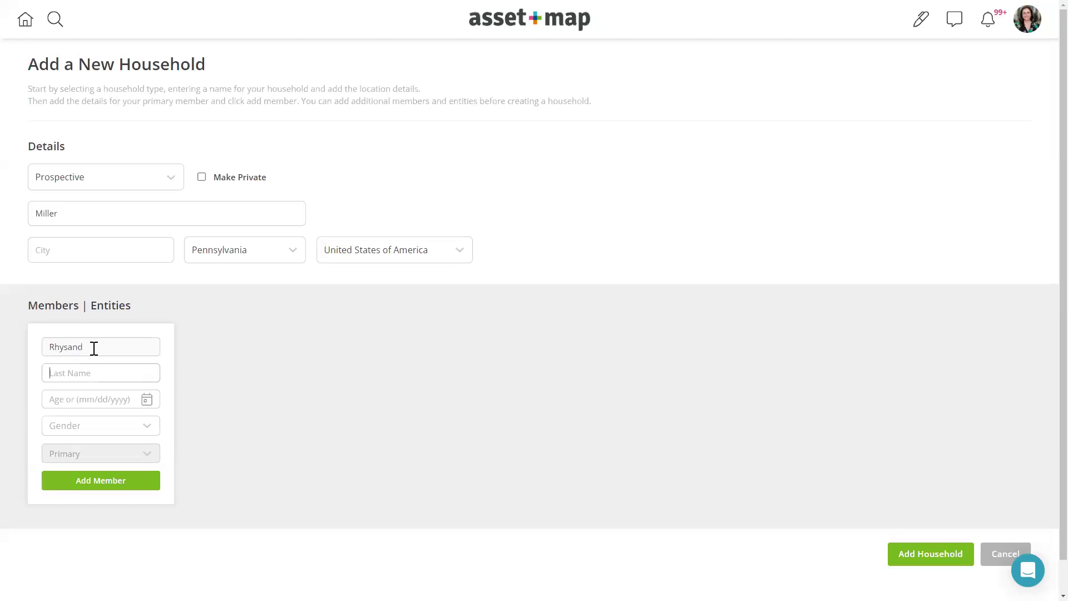
{"action": "left_click", "coordinate": [88, 378]}
{"action": "type", "text": "Miller"}
{"action": "left_click", "coordinate": [87, 401]}
{"action": "type", "text": "42"}
{"action": "left_click", "coordinate": [83, 429]}
{"action": "left_click", "coordinate": [79, 454]}
{"action": "left_click", "coordinate": [92, 485]}
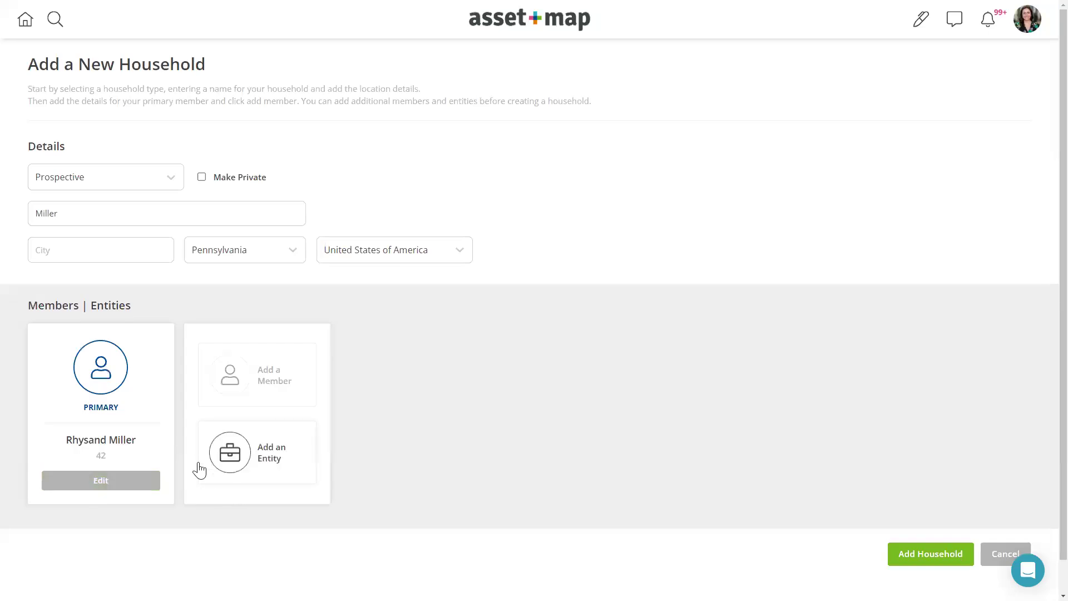
- Add the second member with the same last name as a female Spouse
{"action": "left_click", "coordinate": [281, 381]}
{"action": "type", "text": "Feyre"}
{"action": "left_click", "coordinate": [213, 374]}
{"action": "type", "text": "M"}
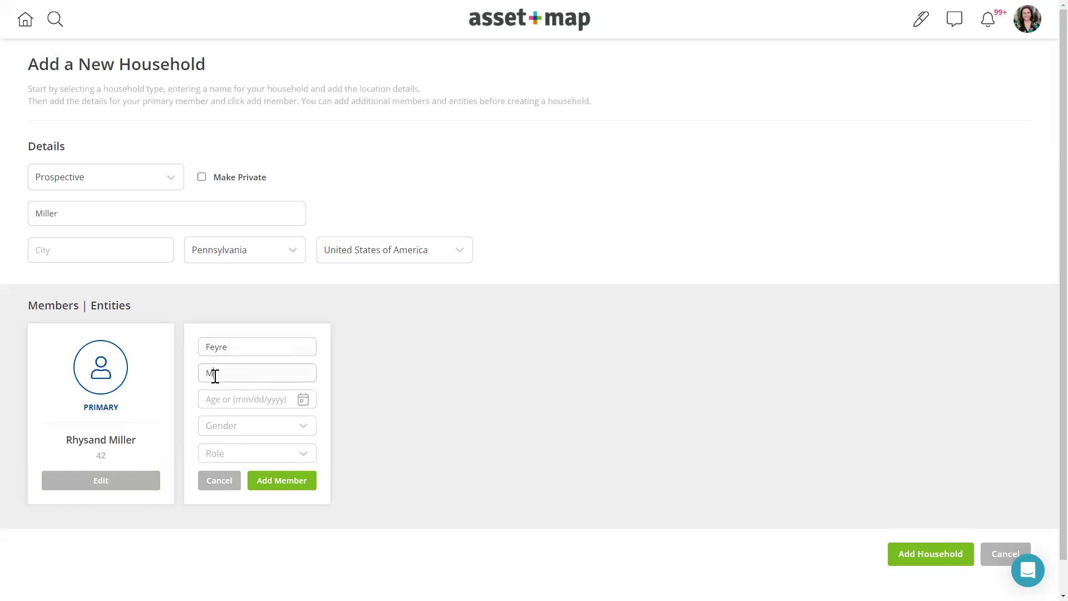
{"action": "type", "text": "iller"}
{"action": "left_click", "coordinate": [224, 397]}
{"action": "type", "text": "4"}
{"action": "type", "text": "2"}
{"action": "left_click", "coordinate": [226, 430]}
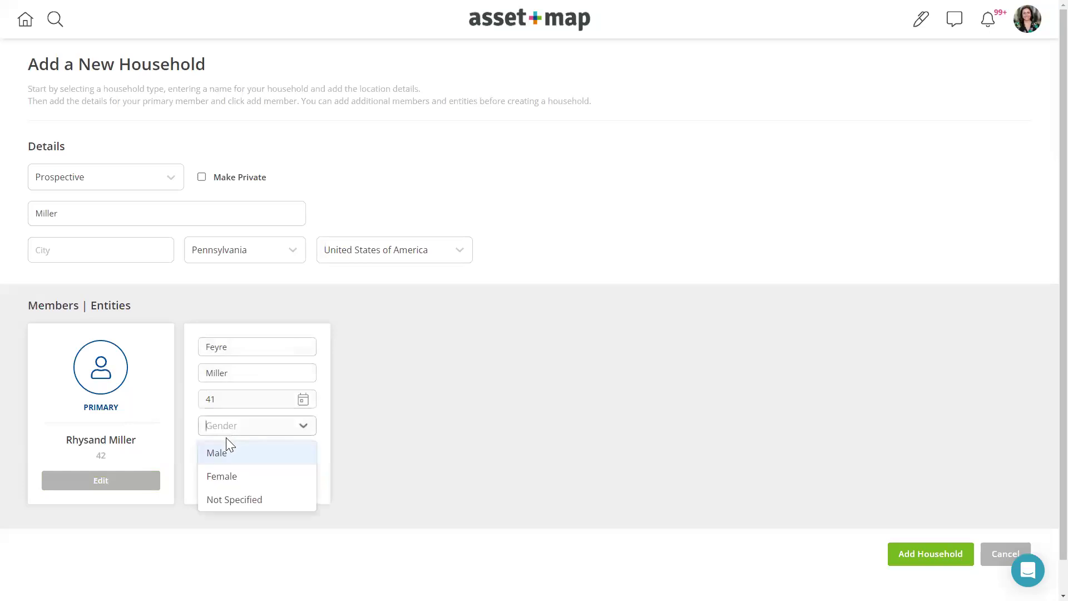
{"action": "left_click", "coordinate": [225, 477]}
{"action": "left_click", "coordinate": [221, 455]}
{"action": "left_click", "coordinate": [220, 242]}
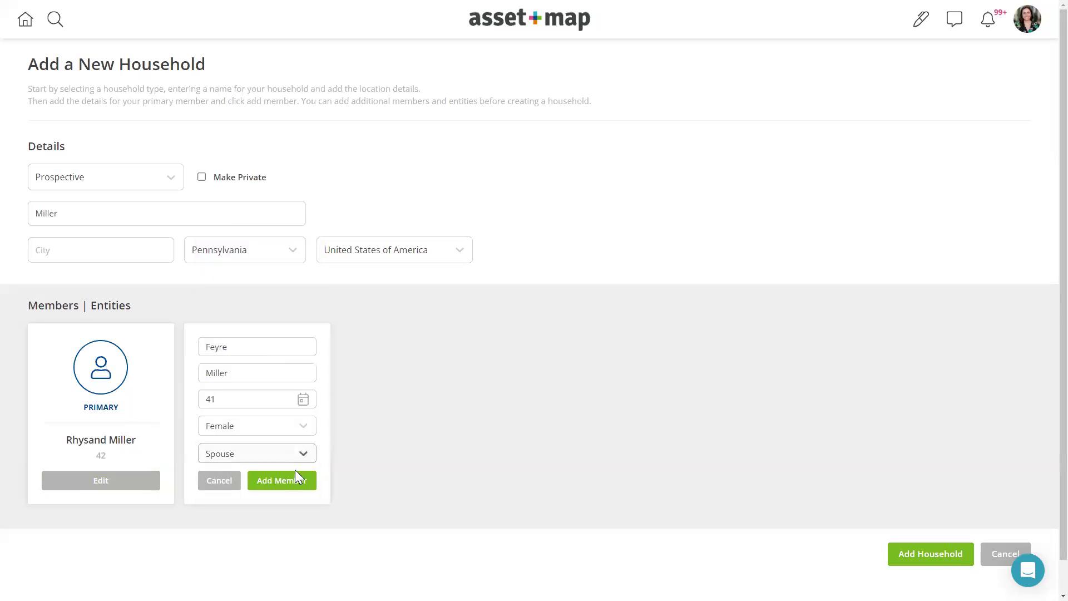
{"action": "left_click", "coordinate": [294, 483]}
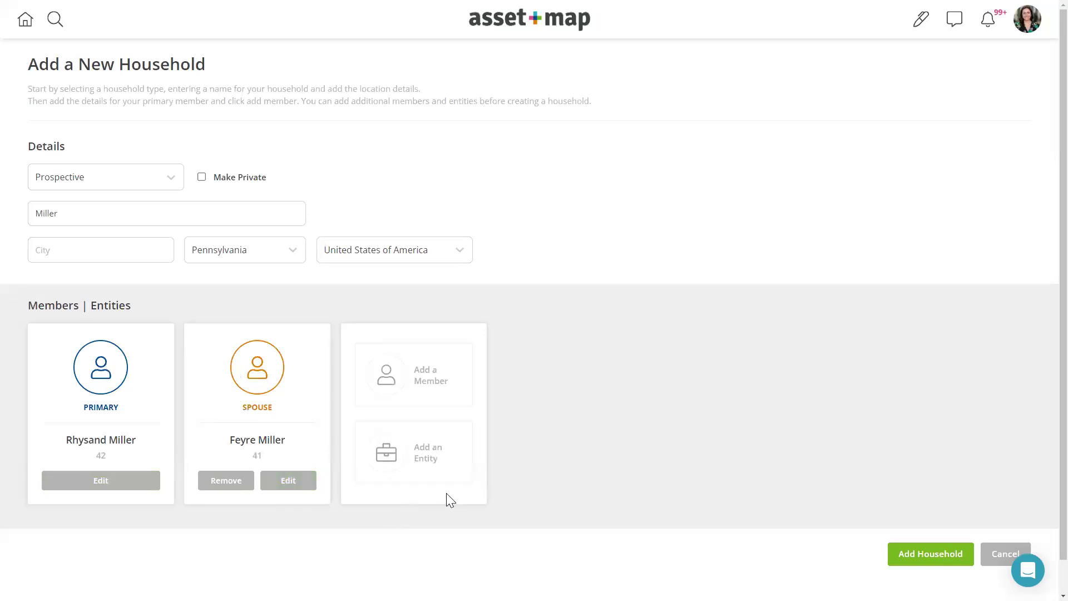
- Create the household, then expand and collapse the left navigation menu
{"action": "left_click", "coordinate": [910, 563]}
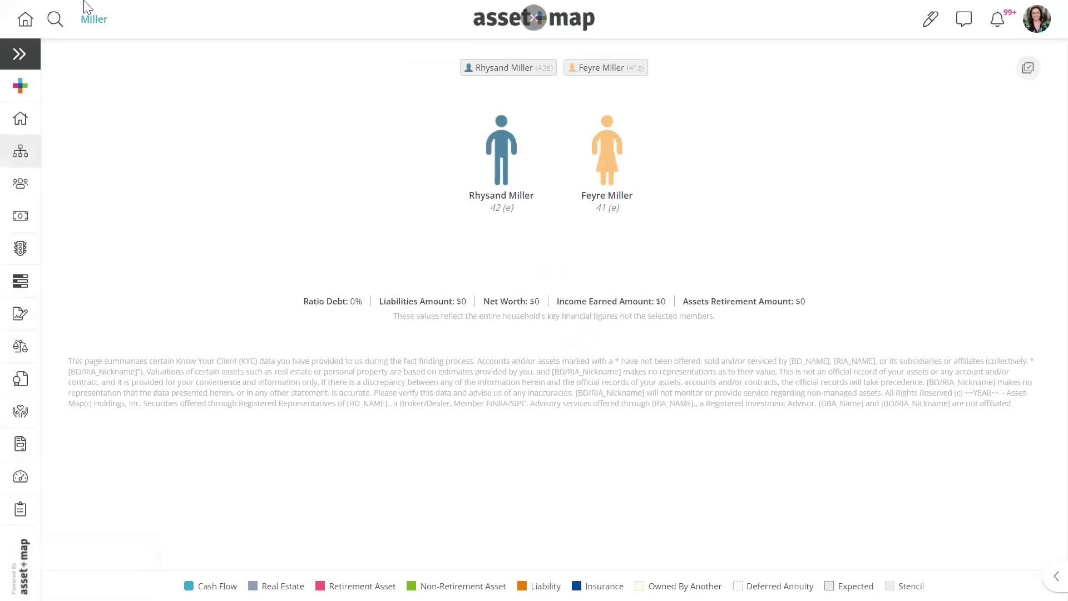
{"action": "left_click", "coordinate": [34, 57]}
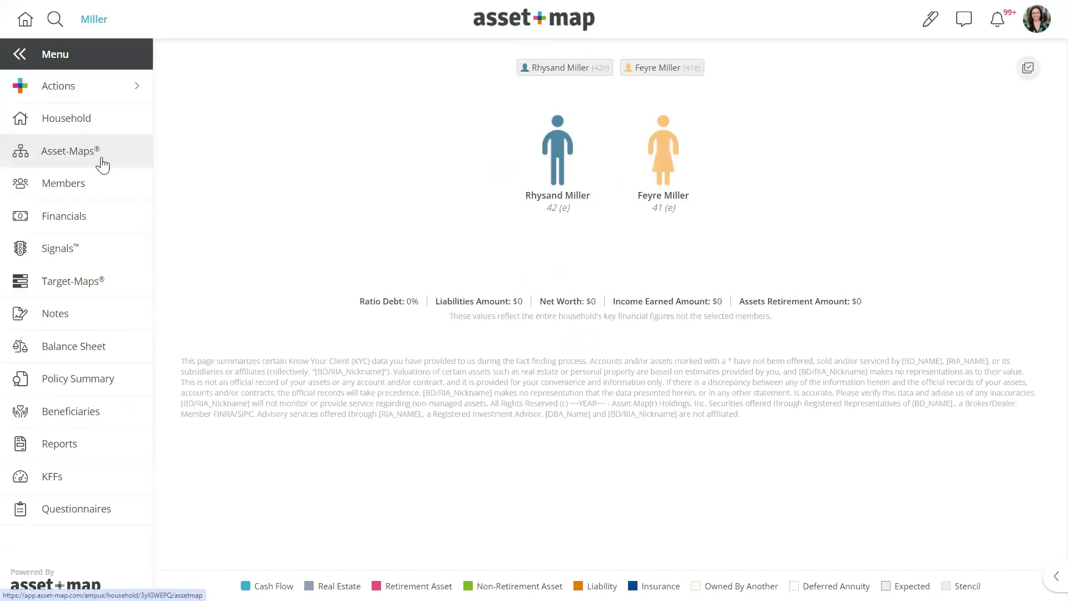
{"action": "left_click", "coordinate": [64, 66]}
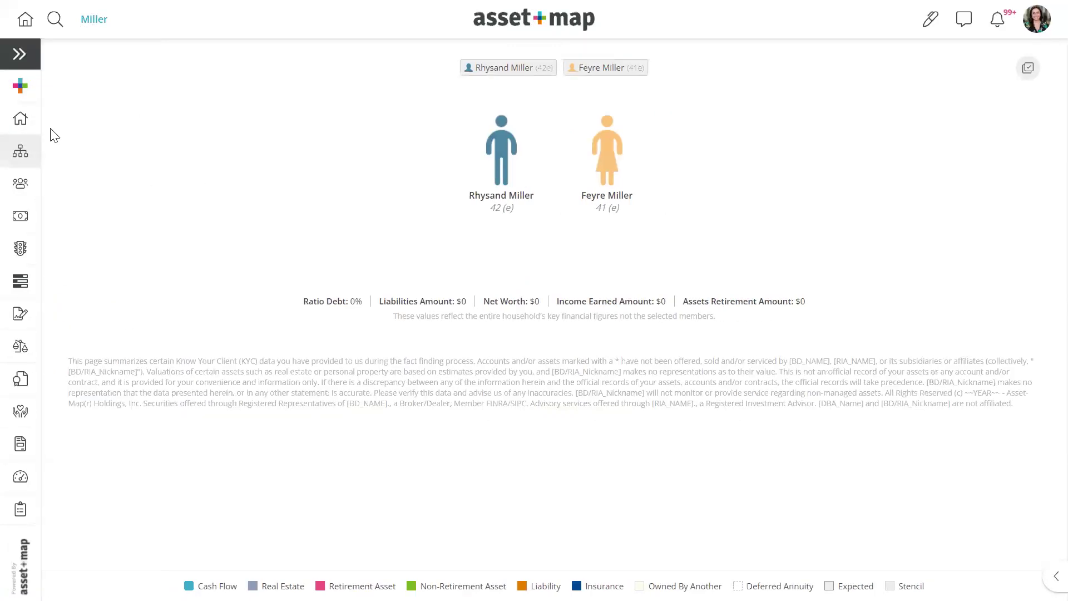
{"action": "mouse_move", "coordinate": [11, 92]}
- Apply the public 01. Traditional Fact-Finder stencil to the entire household, then open household search
{"action": "right_click", "coordinate": [266, 167]}
{"action": "mouse_move", "coordinate": [303, 272]}
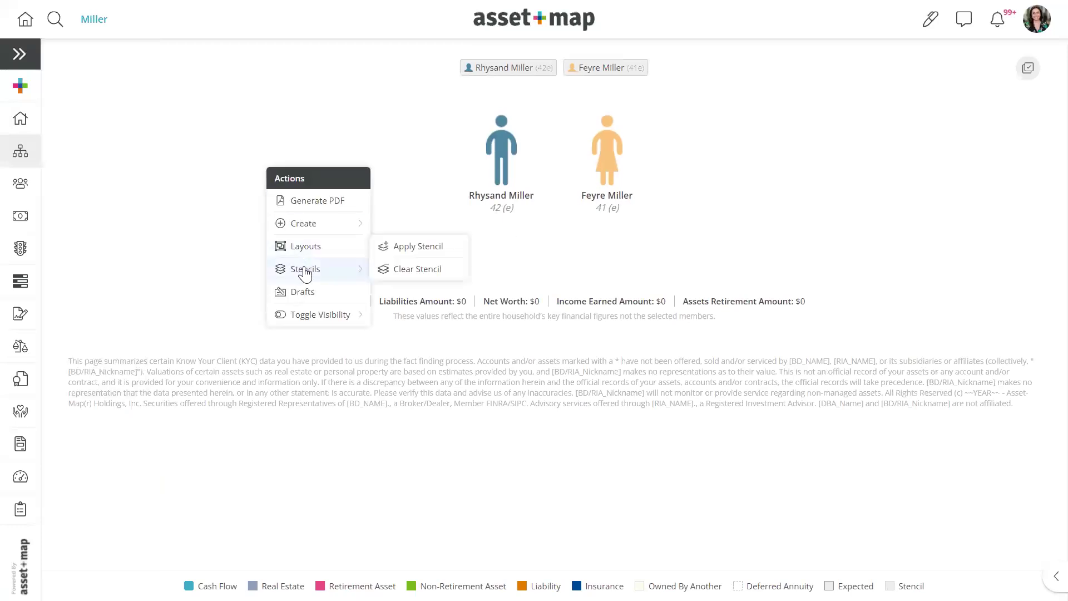
{"action": "left_click", "coordinate": [394, 249]}
{"action": "left_click", "coordinate": [595, 95]}
{"action": "left_click", "coordinate": [556, 172]}
{"action": "left_click", "coordinate": [529, 196]}
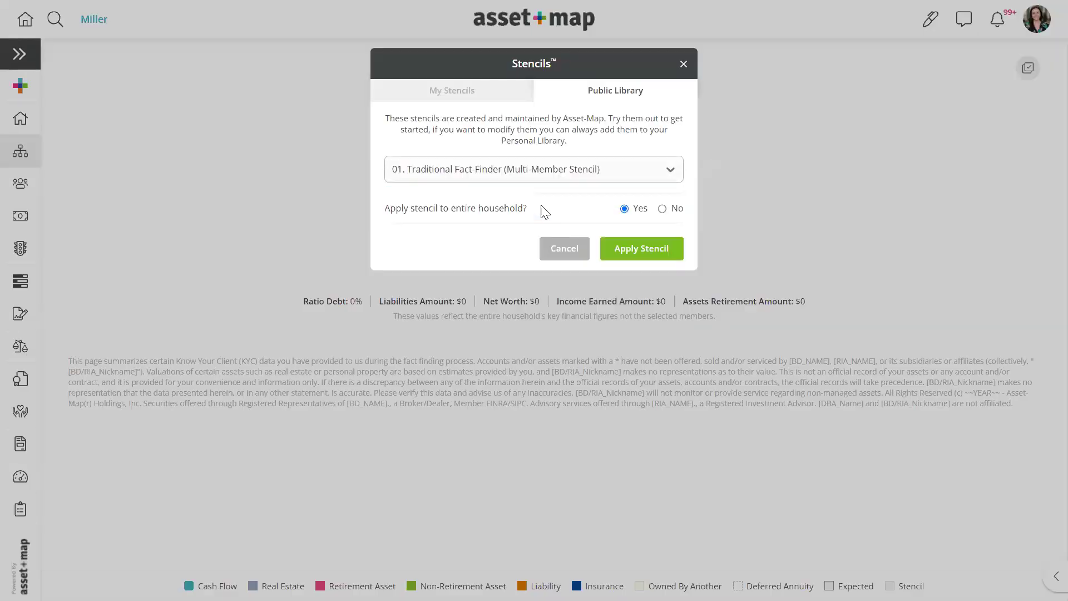
{"action": "left_click", "coordinate": [633, 250]}
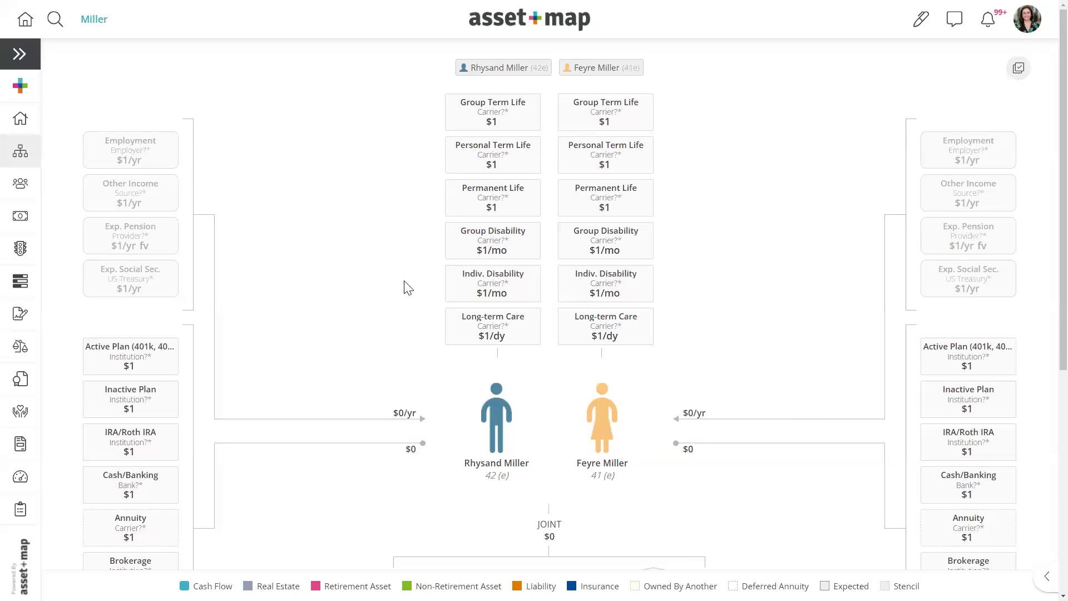
{"action": "left_click", "coordinate": [51, 24]}
- Search for 'young' and open the Young Family household's full Asset-Map
{"action": "type", "text": "young"}
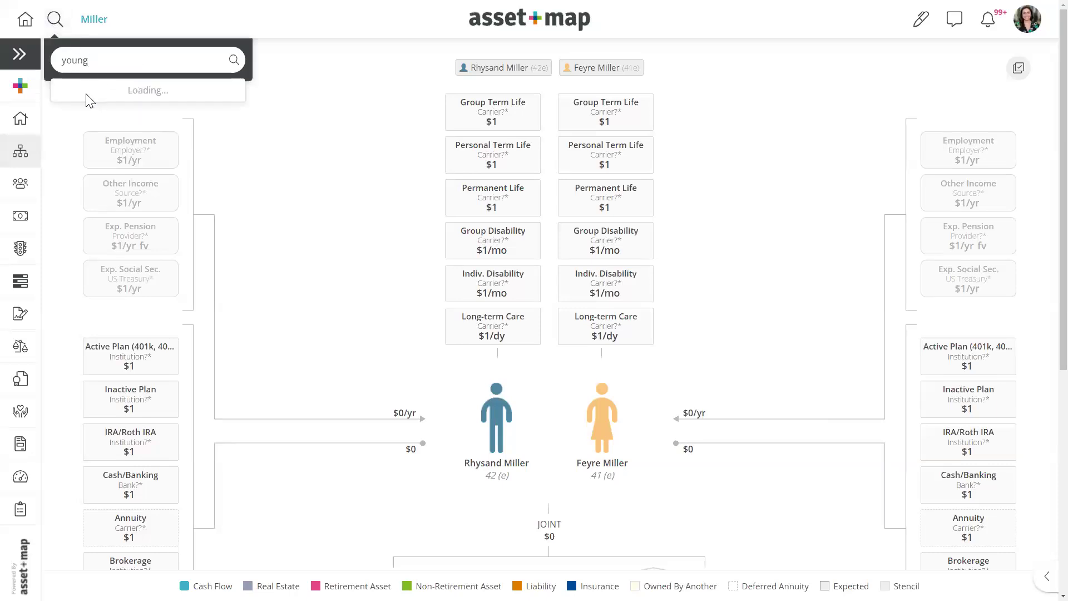
{"action": "left_click", "coordinate": [87, 114]}
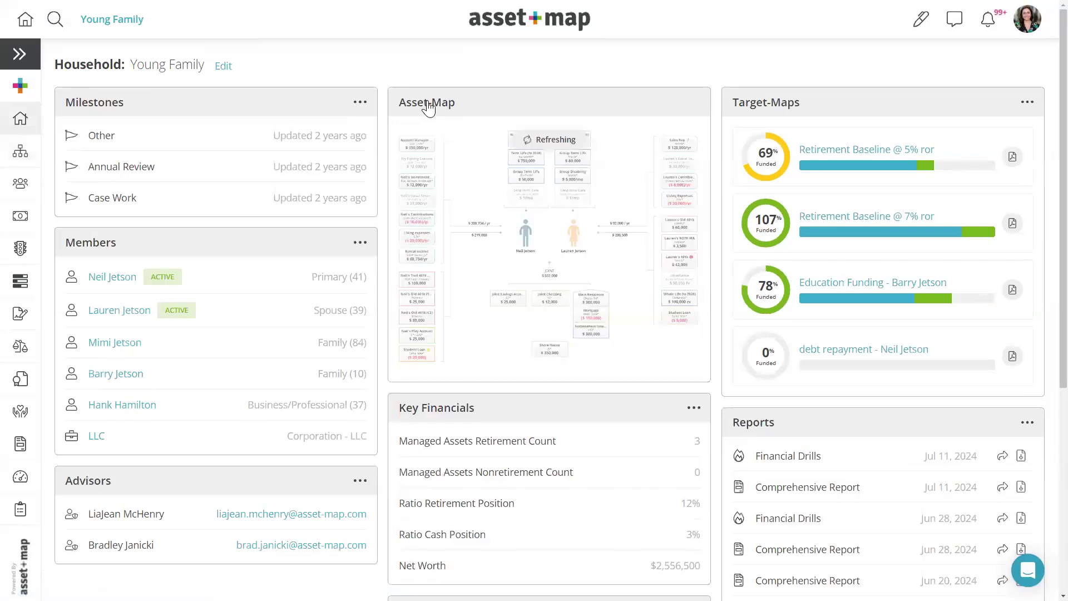
{"action": "left_click", "coordinate": [478, 136]}
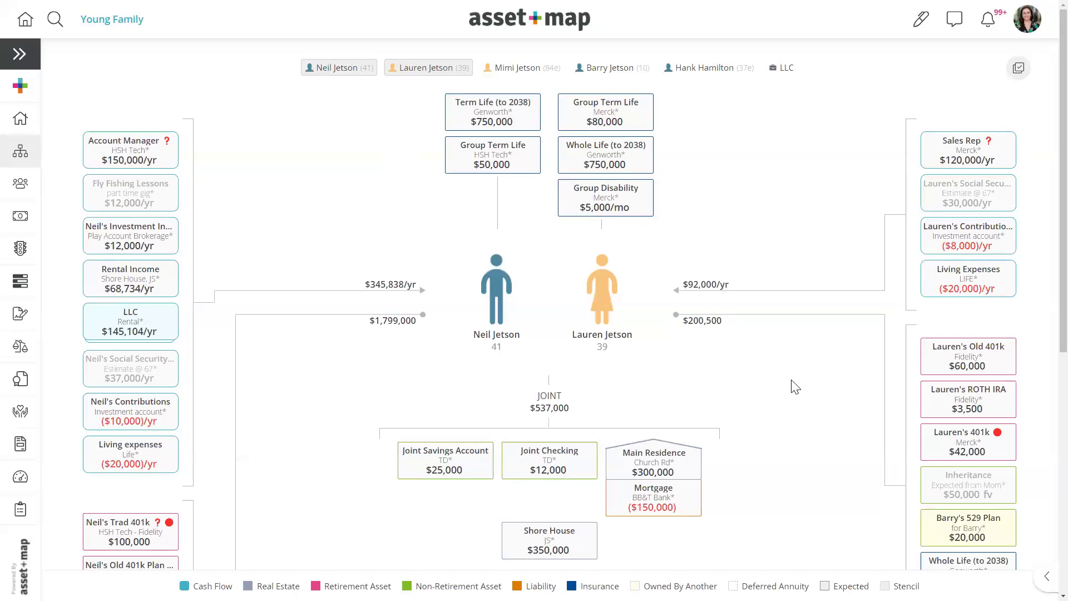
- Bring up the diagram's actions menu and dismiss it without changes
{"action": "right_click", "coordinate": [330, 202]}
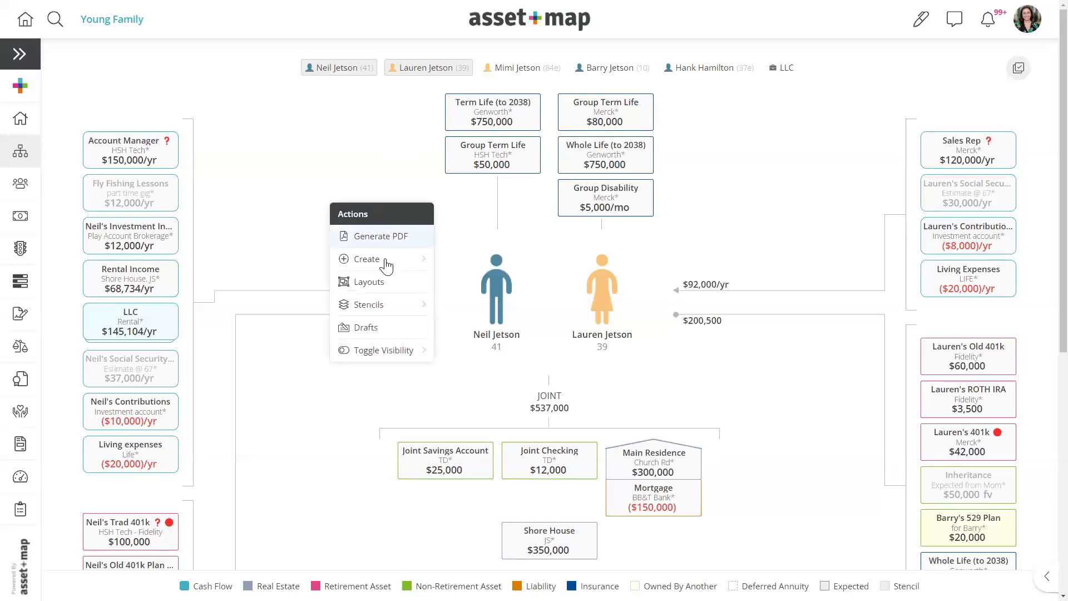
{"action": "mouse_move", "coordinate": [399, 356]}
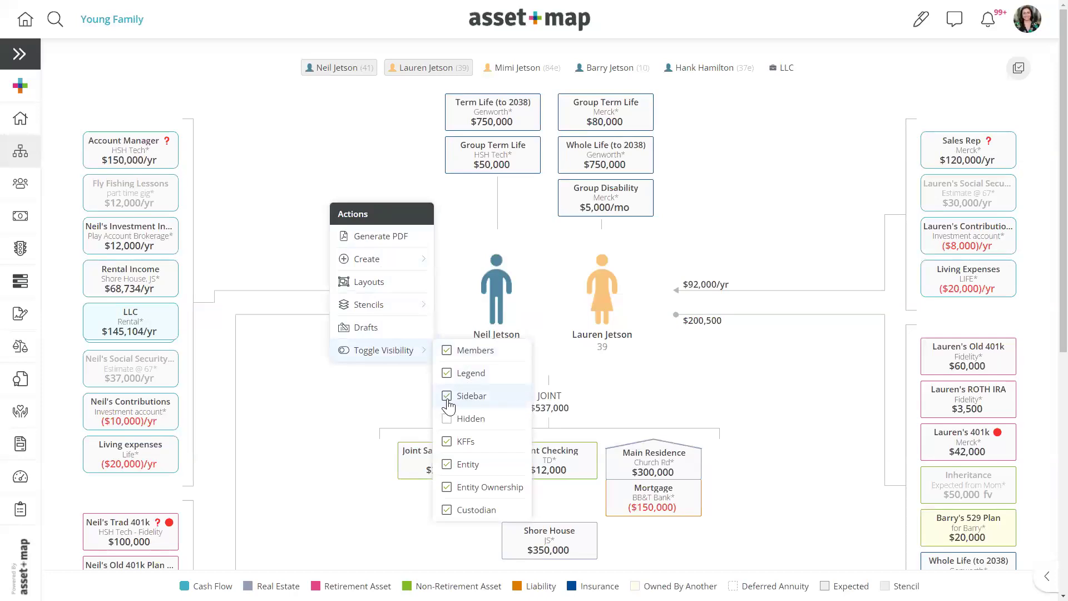
{"action": "left_click", "coordinate": [415, 409]}
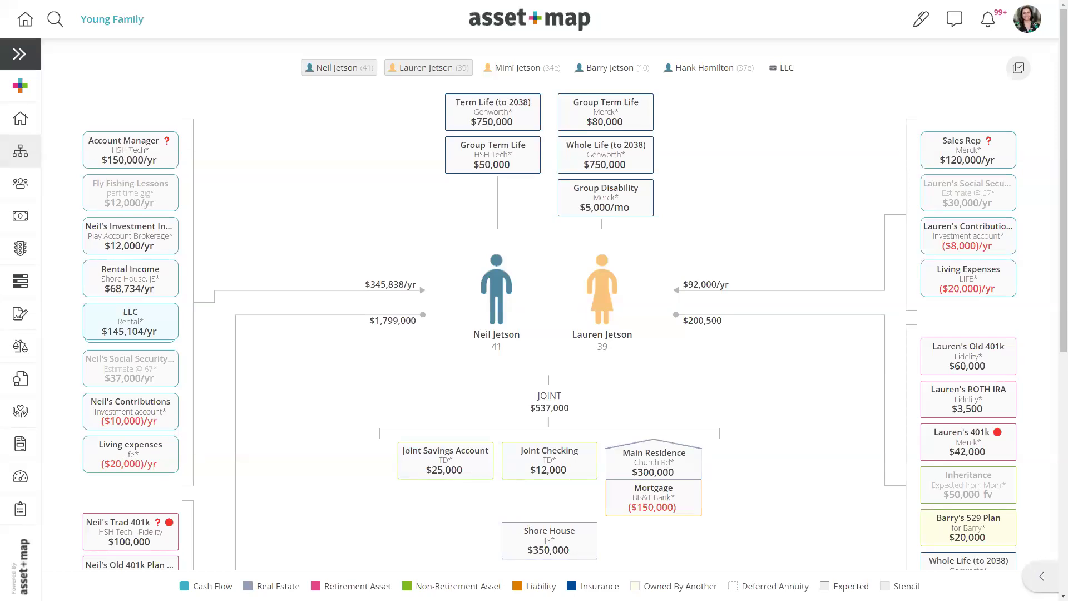
- Expand the side rail, review the Group Term Life details, then toggle the members and financials panel
{"action": "left_click", "coordinate": [1042, 576]}
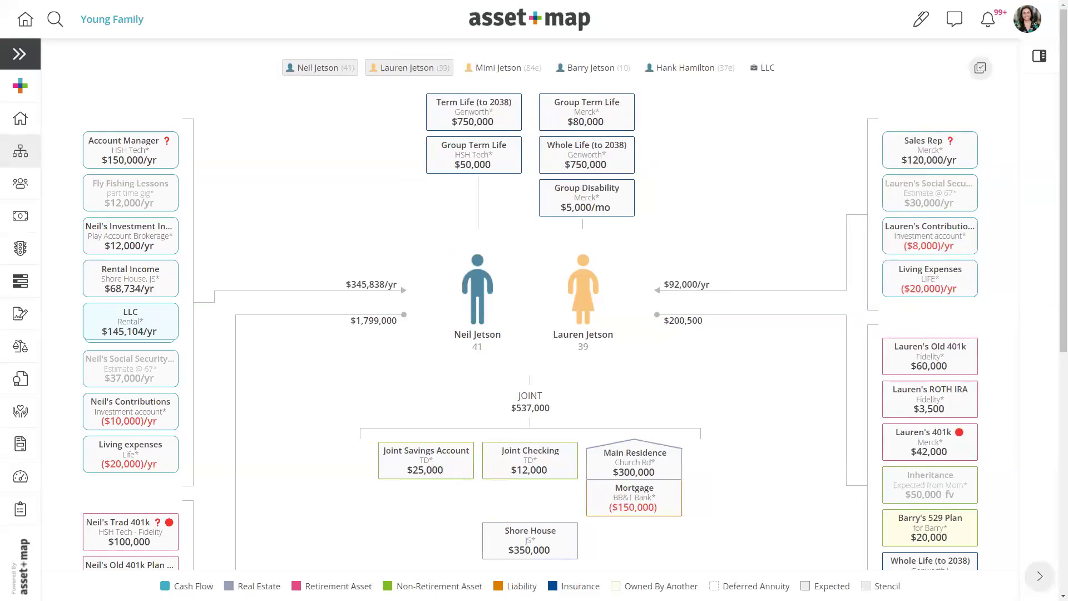
{"action": "left_click", "coordinate": [467, 162]}
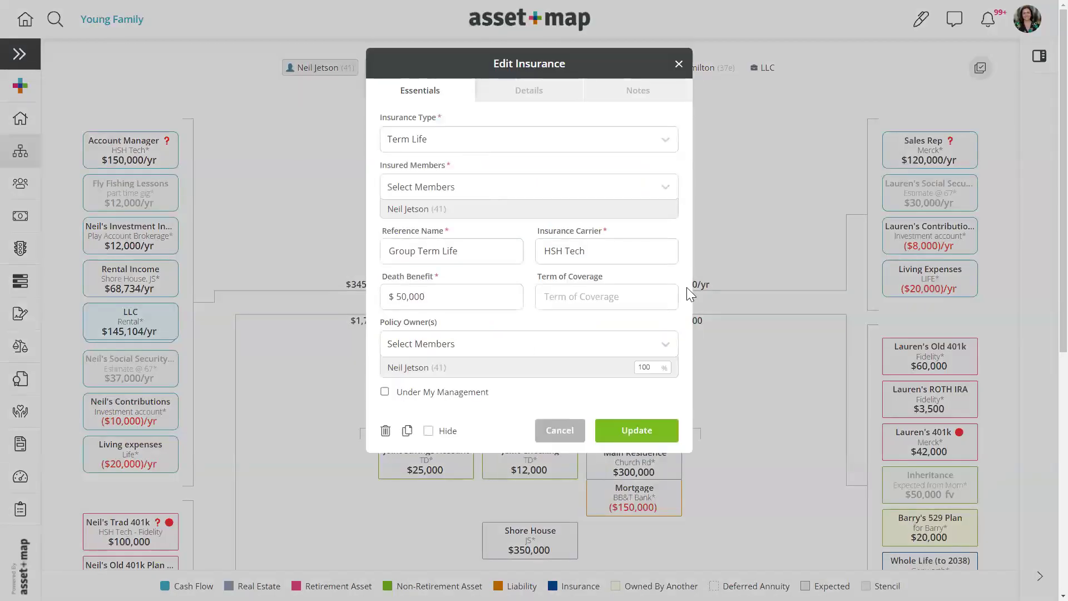
{"action": "left_click", "coordinate": [707, 98]}
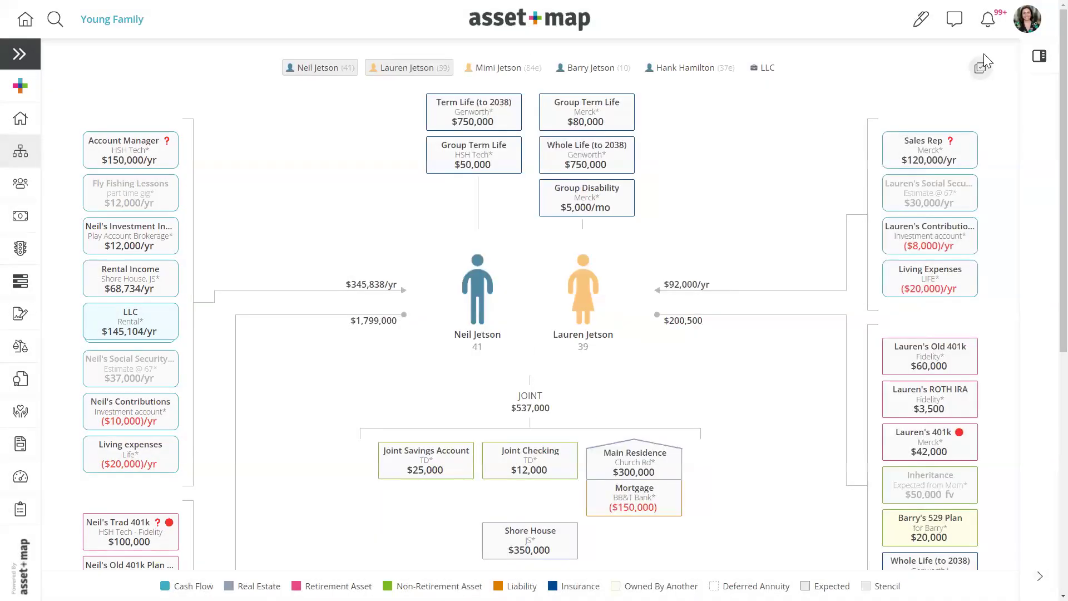
{"action": "left_click", "coordinate": [1039, 55]}
{"action": "left_click", "coordinate": [1039, 53]}
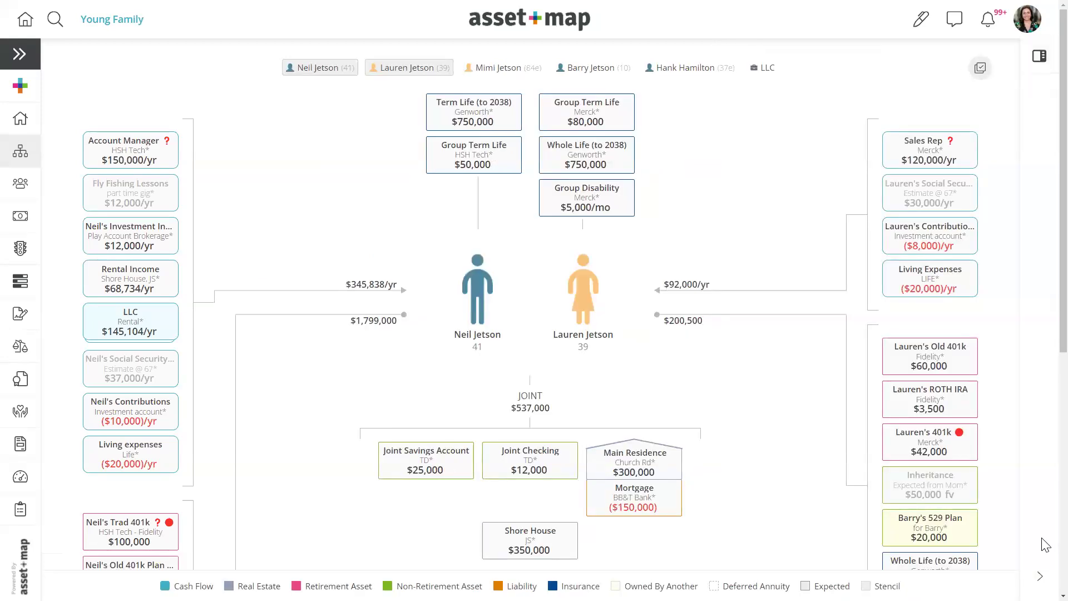
{"action": "left_click", "coordinate": [1039, 57]}
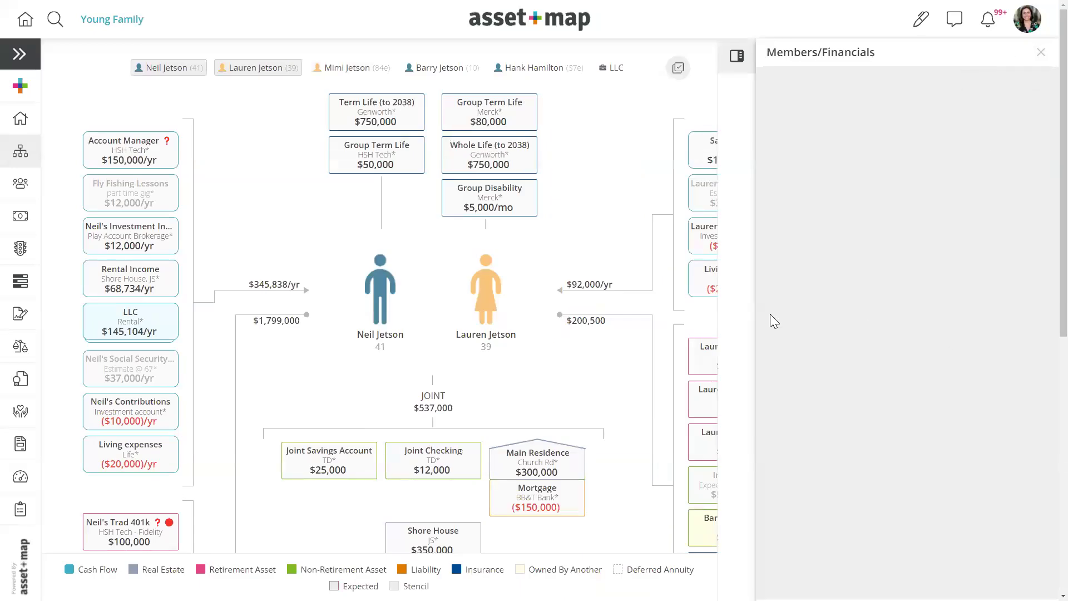
{"action": "left_click", "coordinate": [488, 205]}
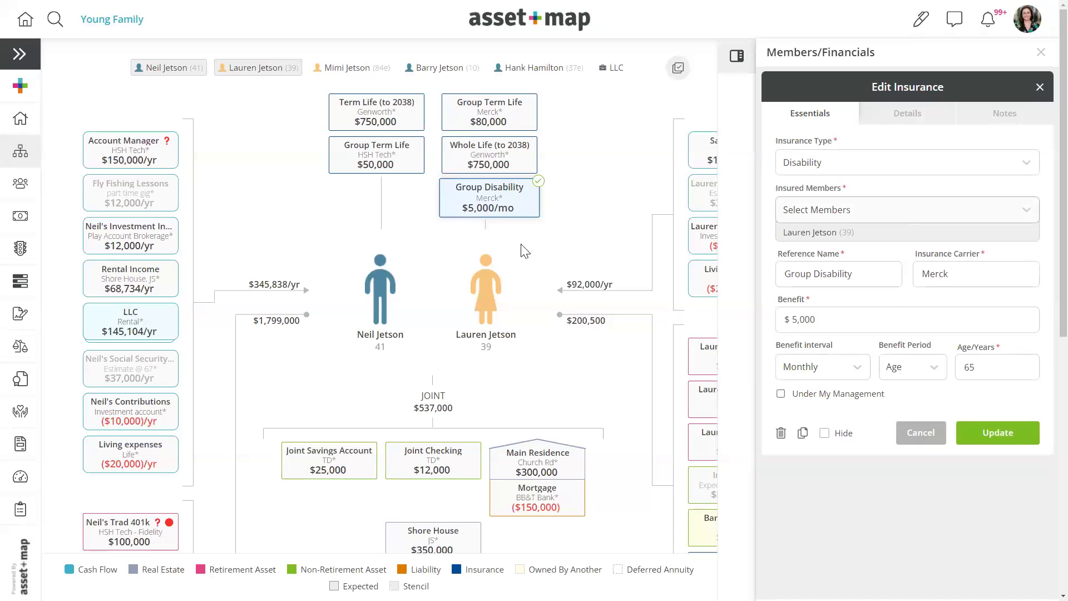
{"action": "left_click", "coordinate": [526, 462]}
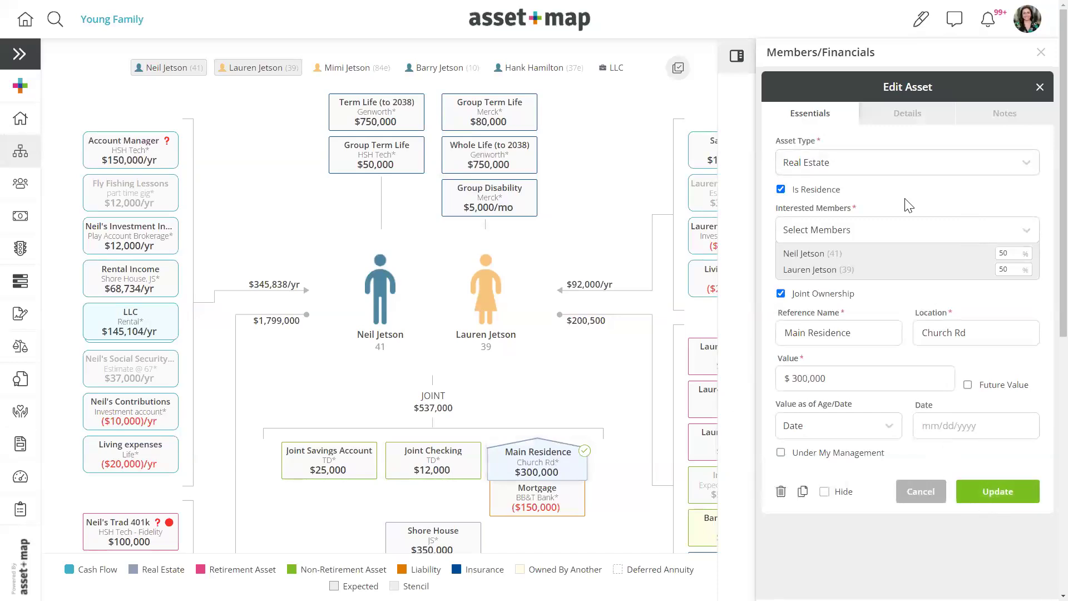
{"action": "left_click", "coordinate": [1041, 52]}
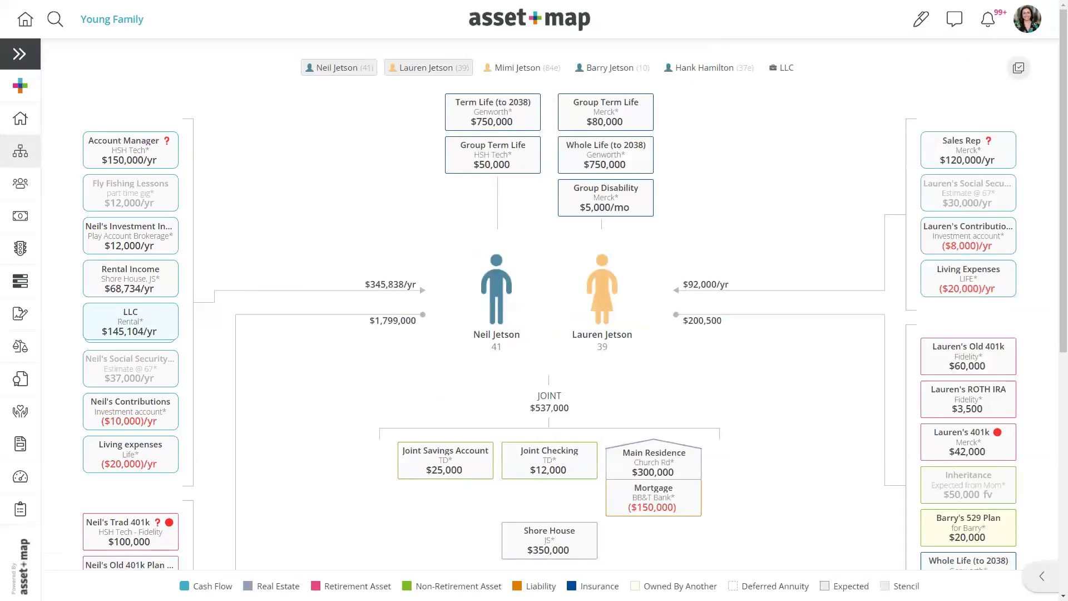
{"action": "left_click", "coordinate": [461, 467]}
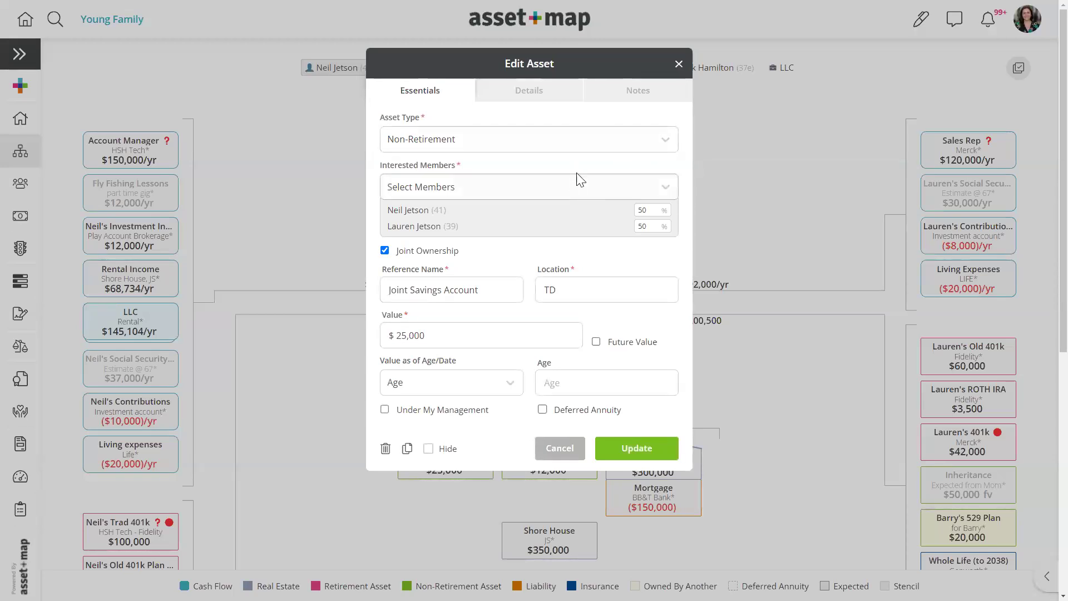
{"action": "left_click", "coordinate": [679, 63]}
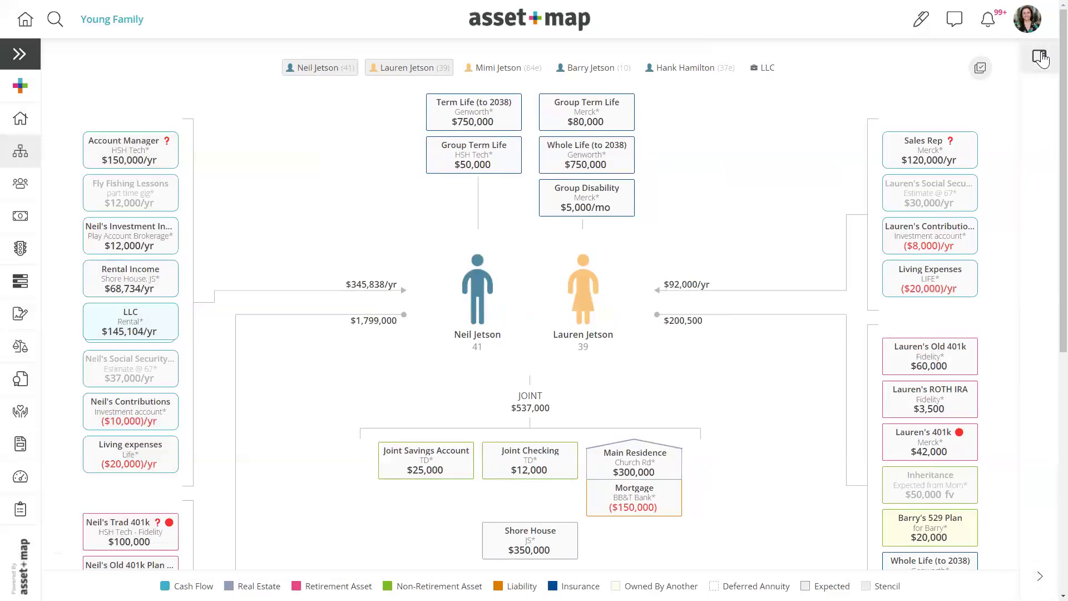
{"action": "left_click", "coordinate": [1042, 56]}
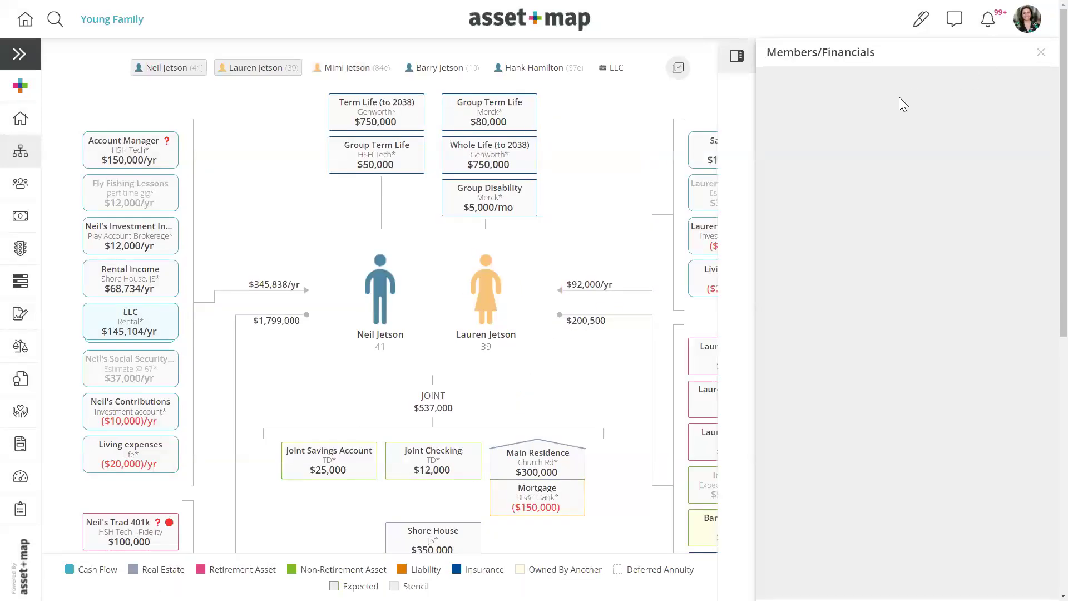
{"action": "left_click", "coordinate": [139, 158]}
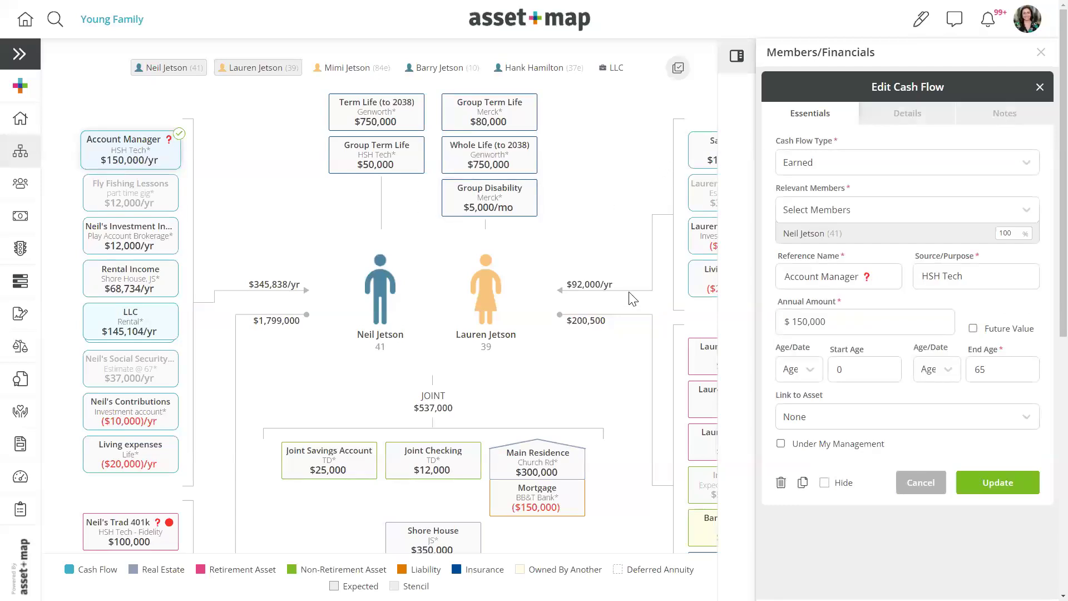
{"action": "scroll", "coordinate": [640, 358], "scroll_direction": "down", "scroll_amount": 3}
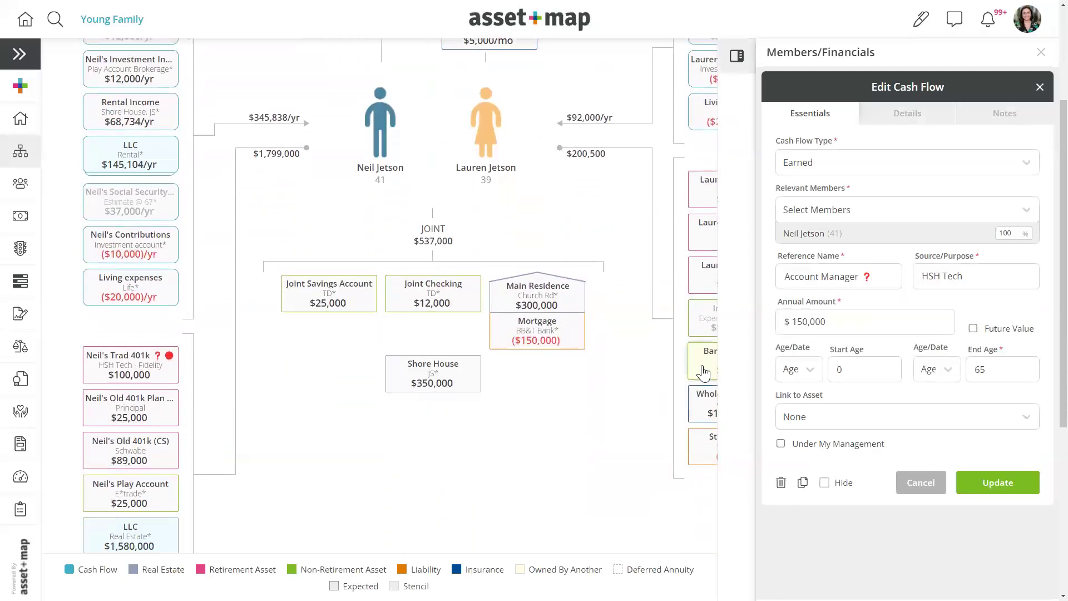
{"action": "left_click", "coordinate": [703, 372]}
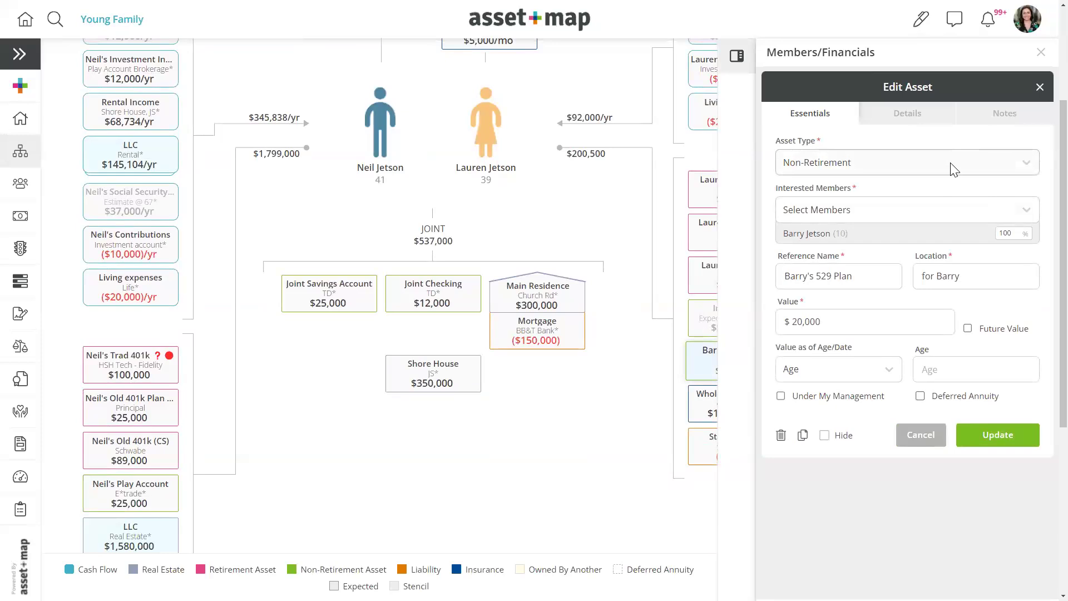
{"action": "left_click", "coordinate": [1044, 54]}
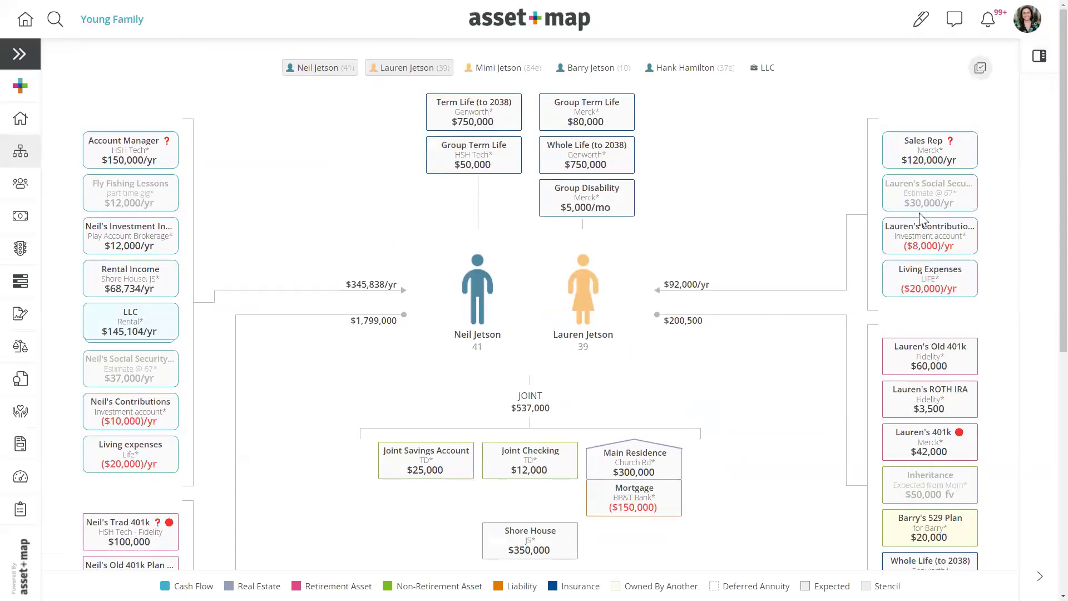
- Glance at the user account menu, then bring up the Intercom support messenger over the map
{"action": "left_click", "coordinate": [1029, 25]}
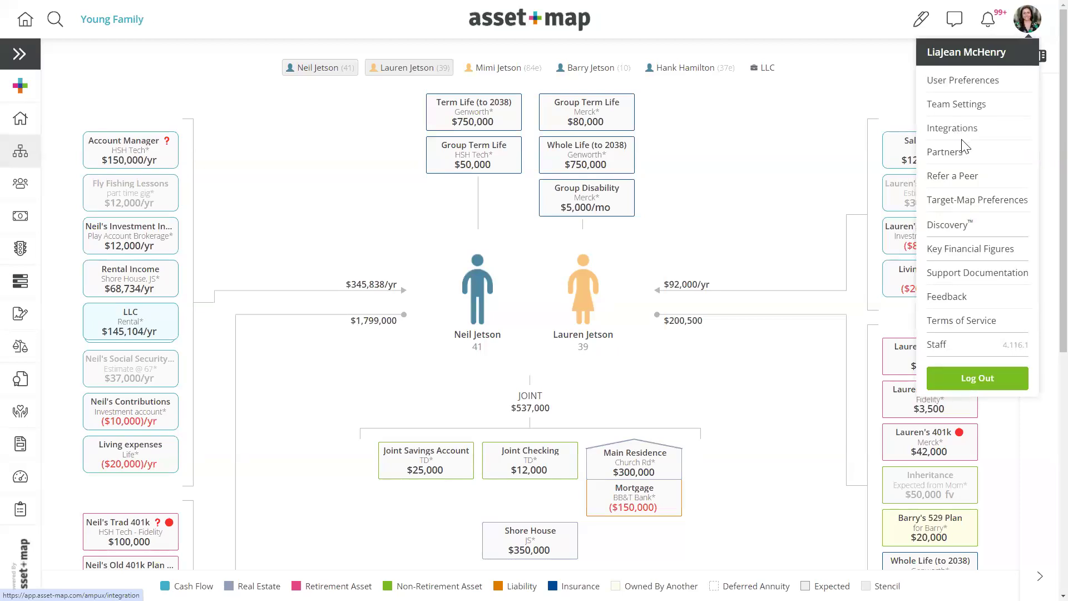
{"action": "left_click", "coordinate": [782, 150]}
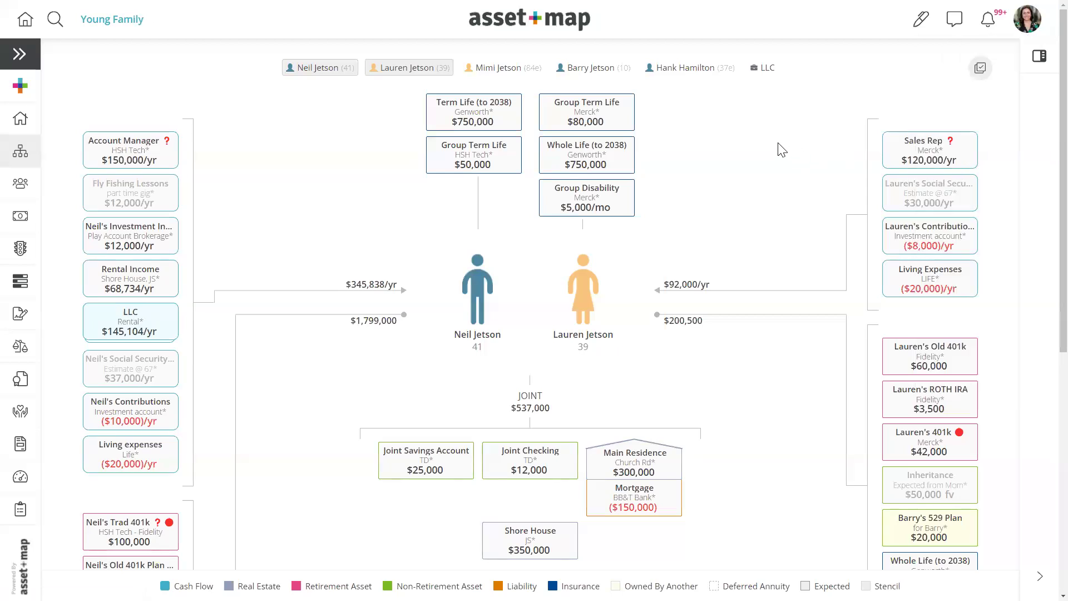
{"action": "left_click", "coordinate": [955, 23]}
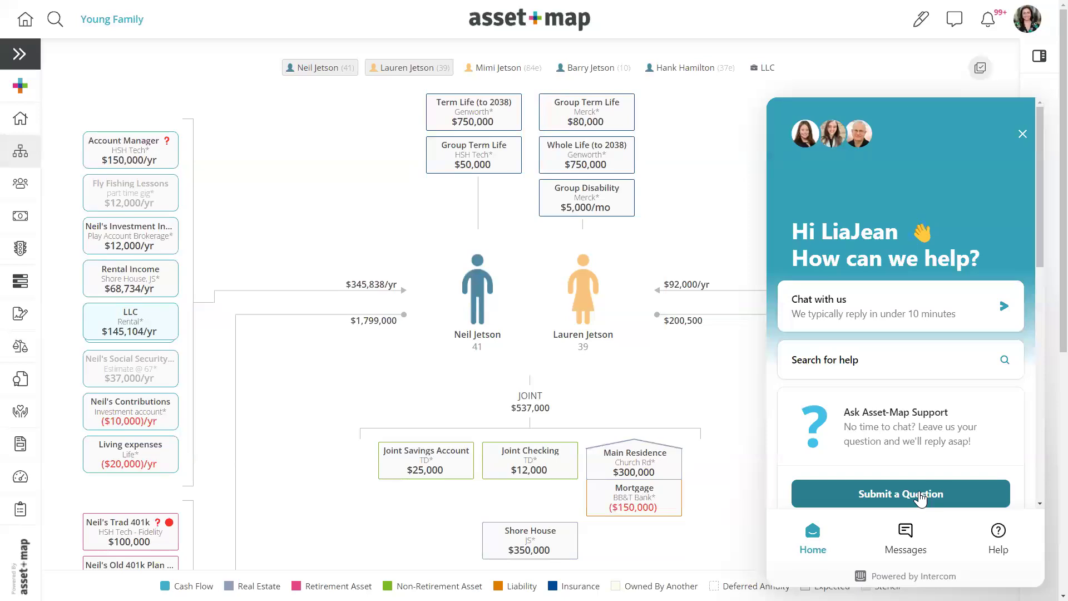
- Search the help articles for 'nitrogen', then close the support messenger
{"action": "left_click", "coordinate": [839, 370]}
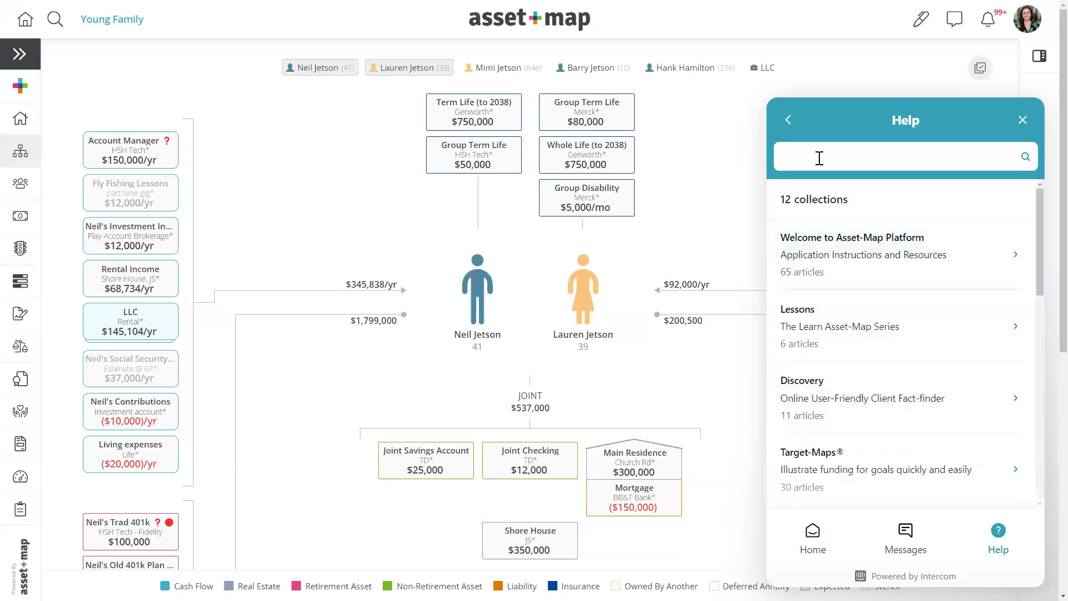
{"action": "type", "text": "nitrogen"}
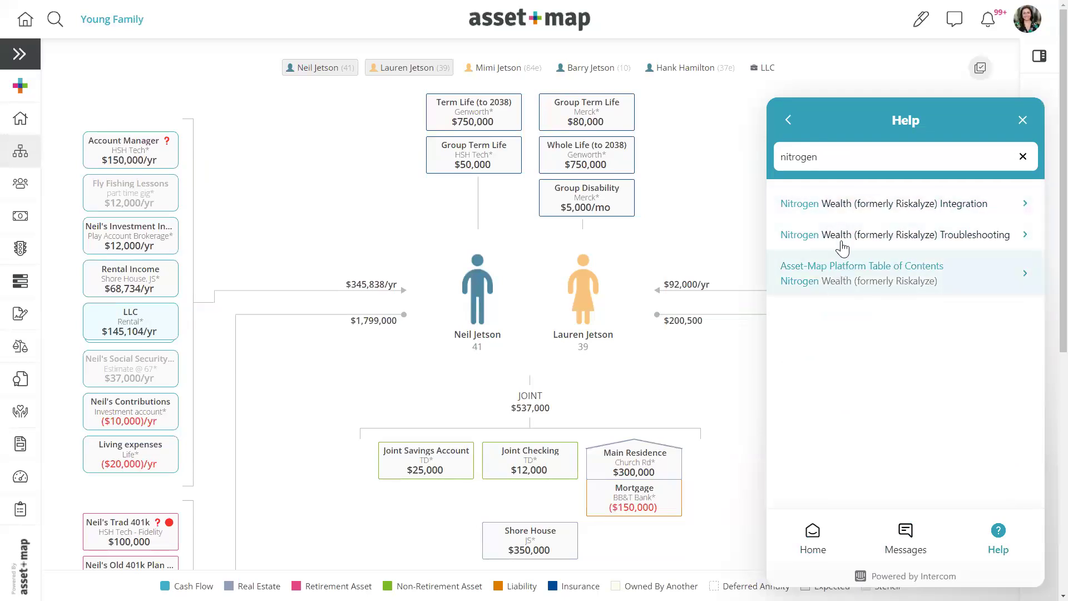
{"action": "left_click", "coordinate": [789, 119]}
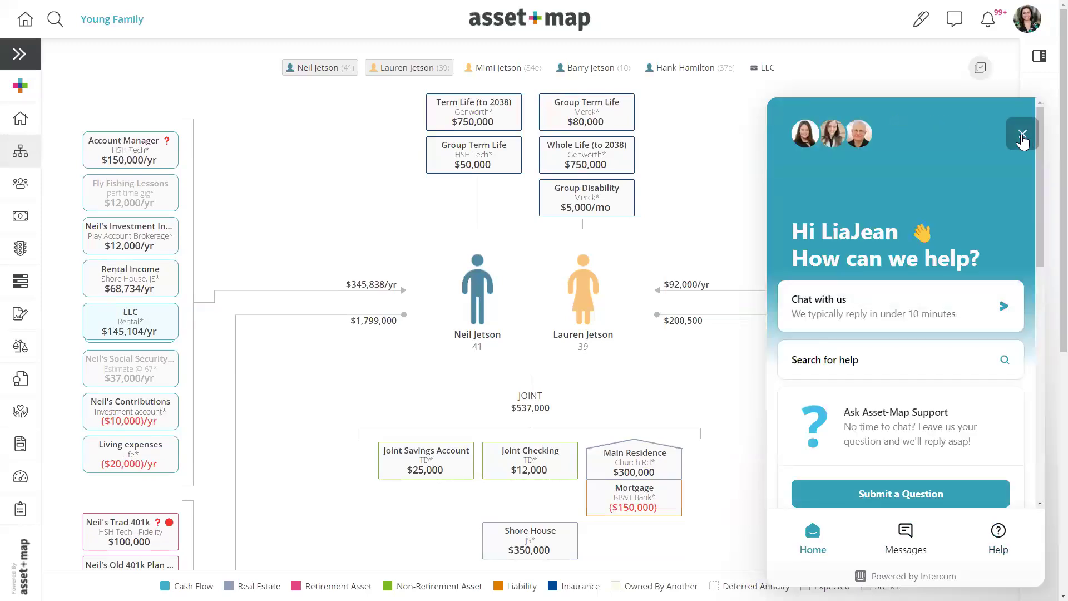
{"action": "left_click", "coordinate": [1022, 137]}
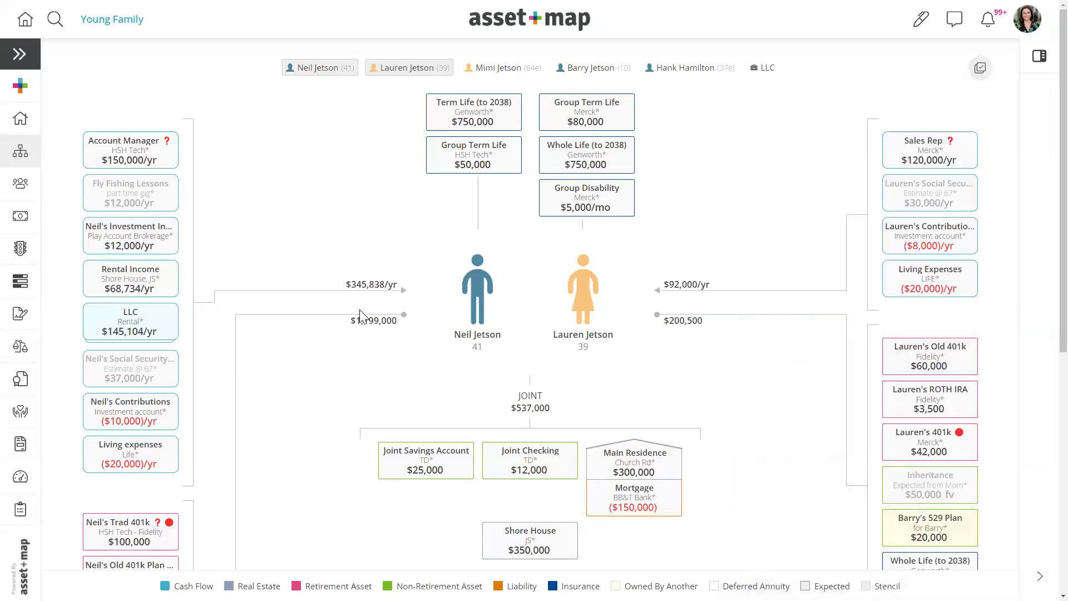
- Go from the home page to the Discovery list and open the Covey household overview
{"action": "left_click", "coordinate": [532, 29]}
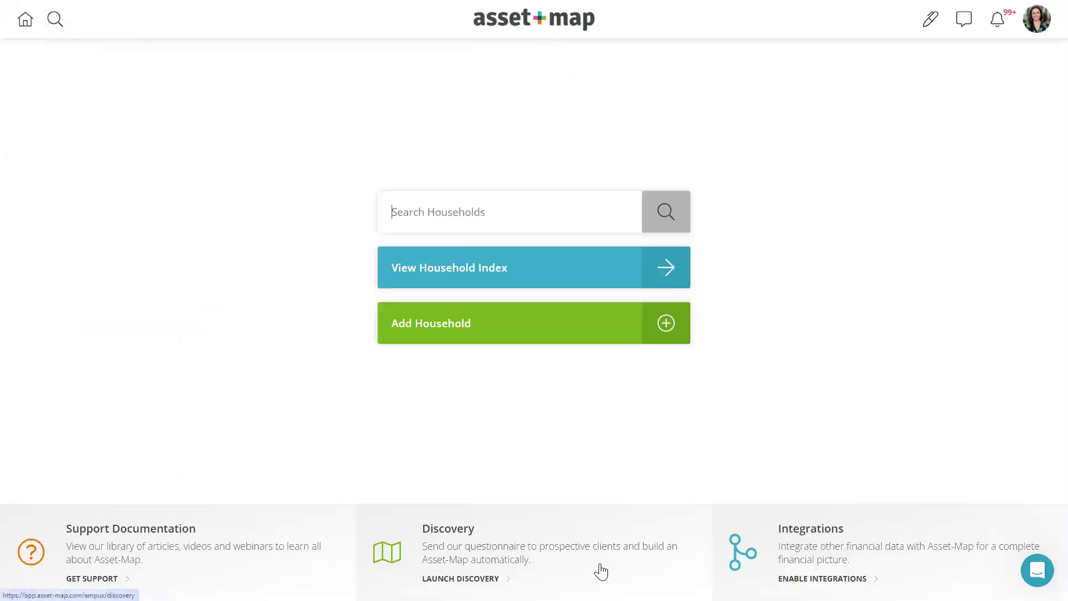
{"action": "left_click", "coordinate": [508, 559]}
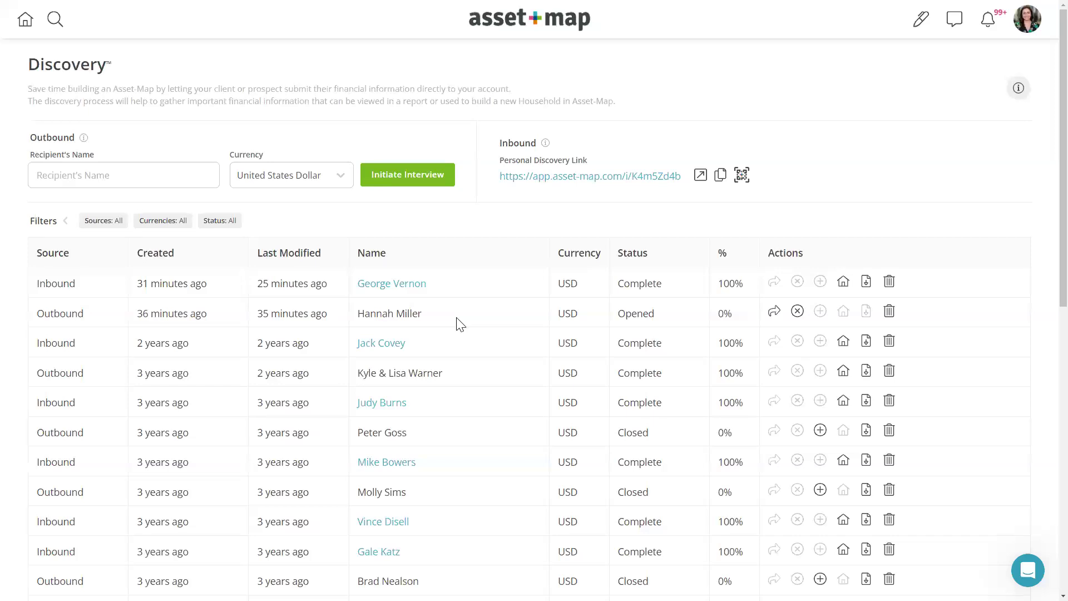
{"action": "left_click", "coordinate": [843, 341]}
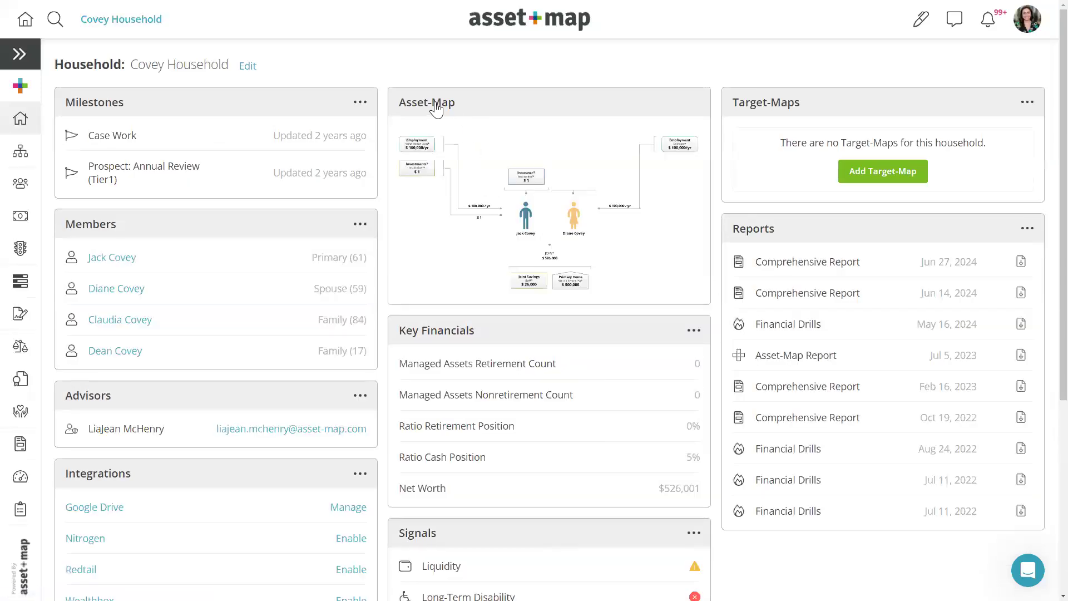
- Open the Covey Asset-Map diagram, expand the sidebar and go to its Signals page
{"action": "left_click", "coordinate": [439, 105]}
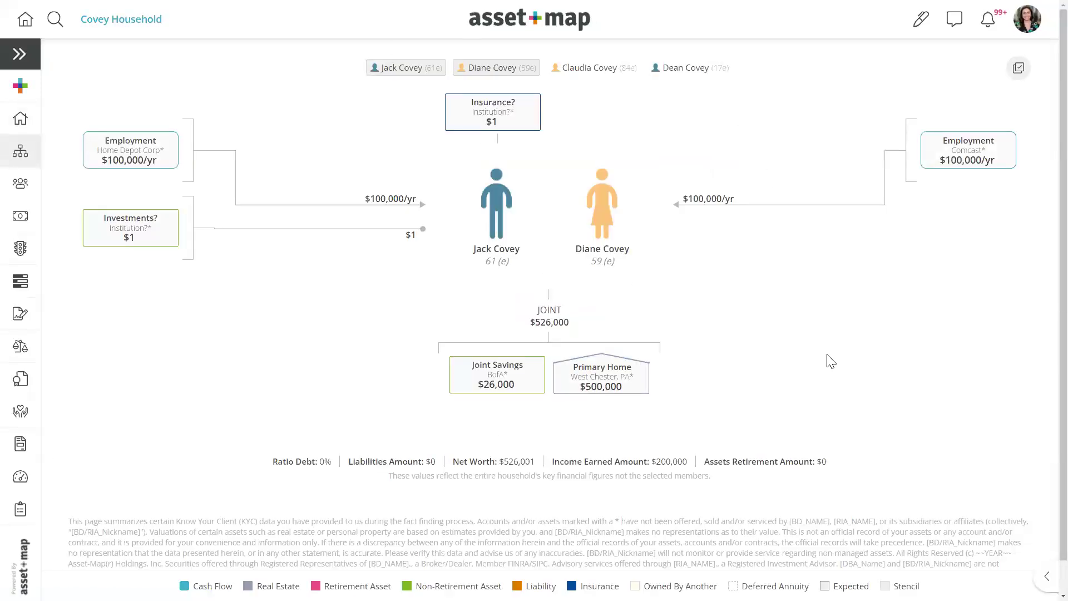
{"action": "left_click", "coordinate": [28, 67]}
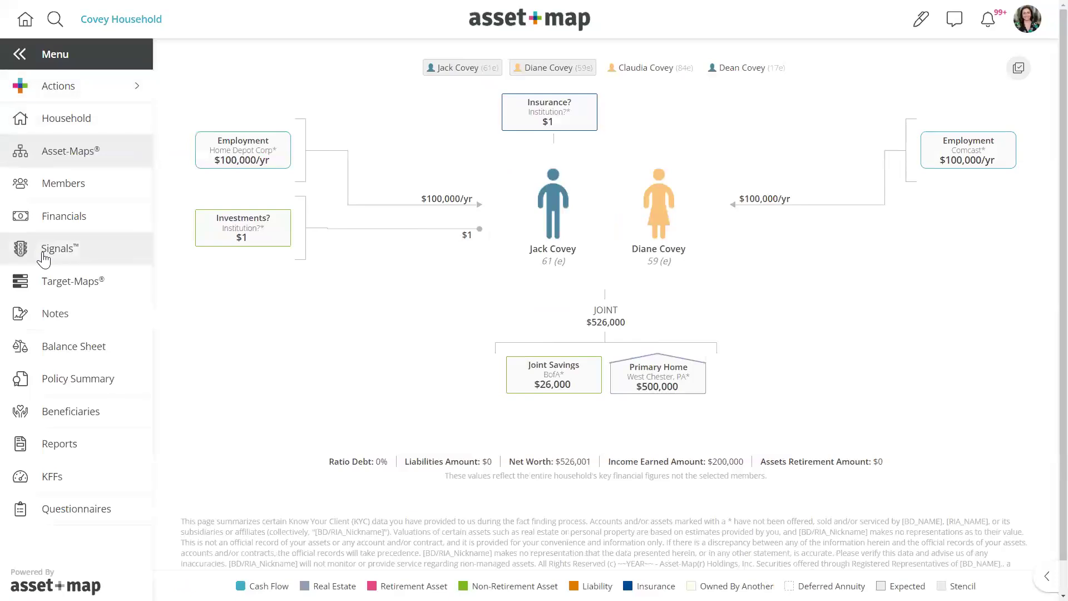
{"action": "left_click", "coordinate": [44, 259]}
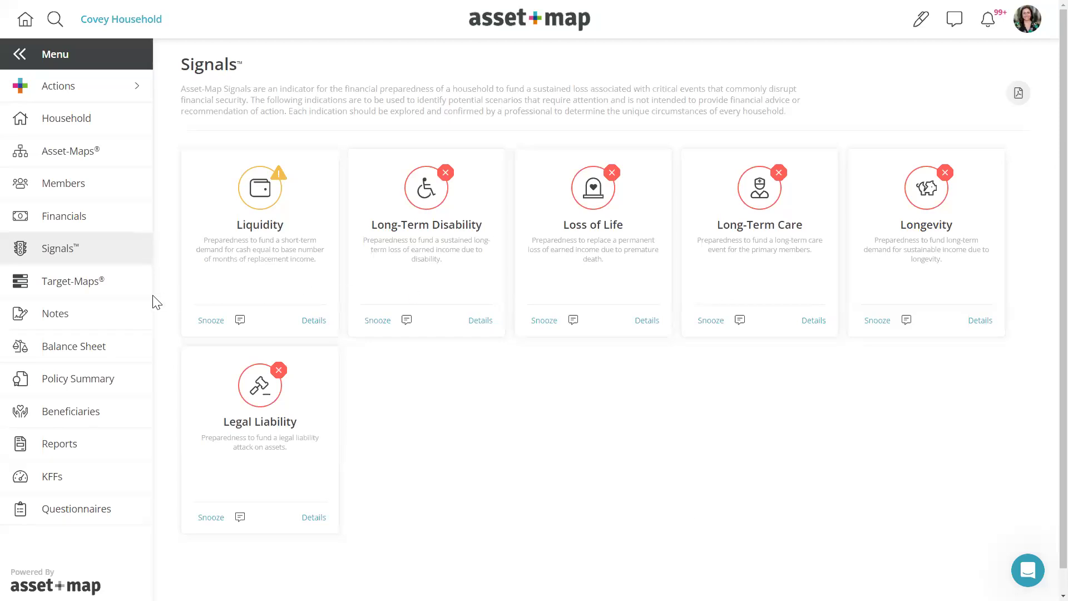
- Step through Target-Maps, Signals and Asset-Maps, ending on the Covey Reports page
{"action": "left_click", "coordinate": [91, 285]}
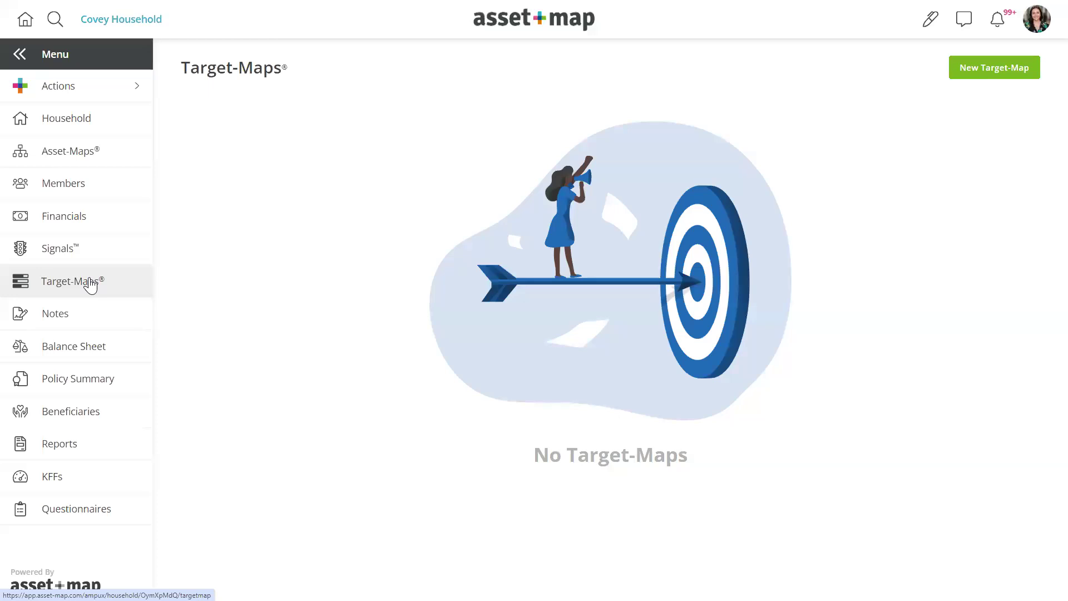
{"action": "left_click", "coordinate": [89, 260]}
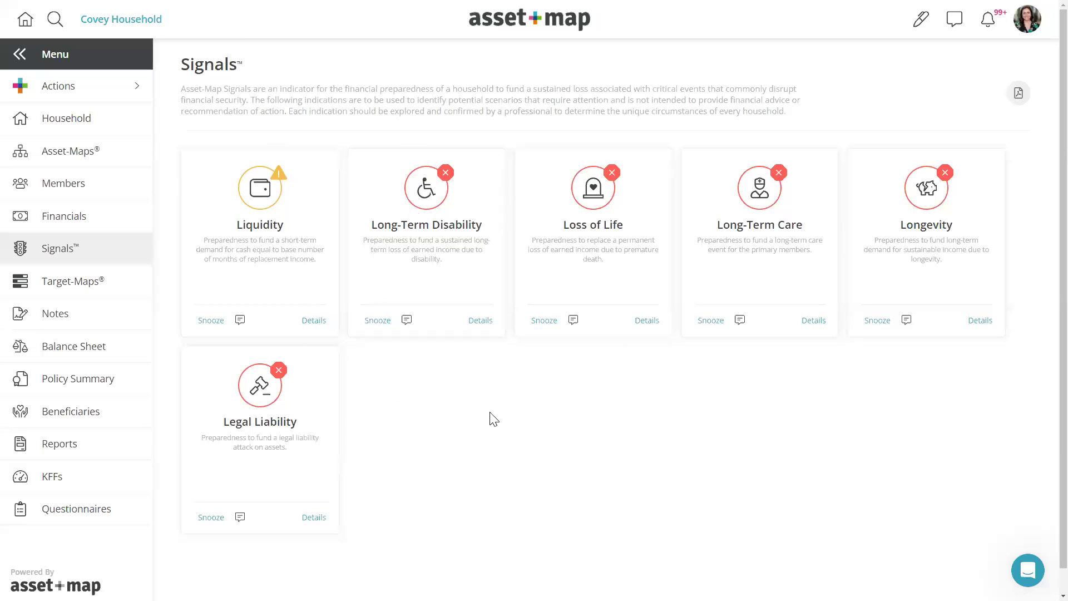
{"action": "left_click", "coordinate": [47, 151]}
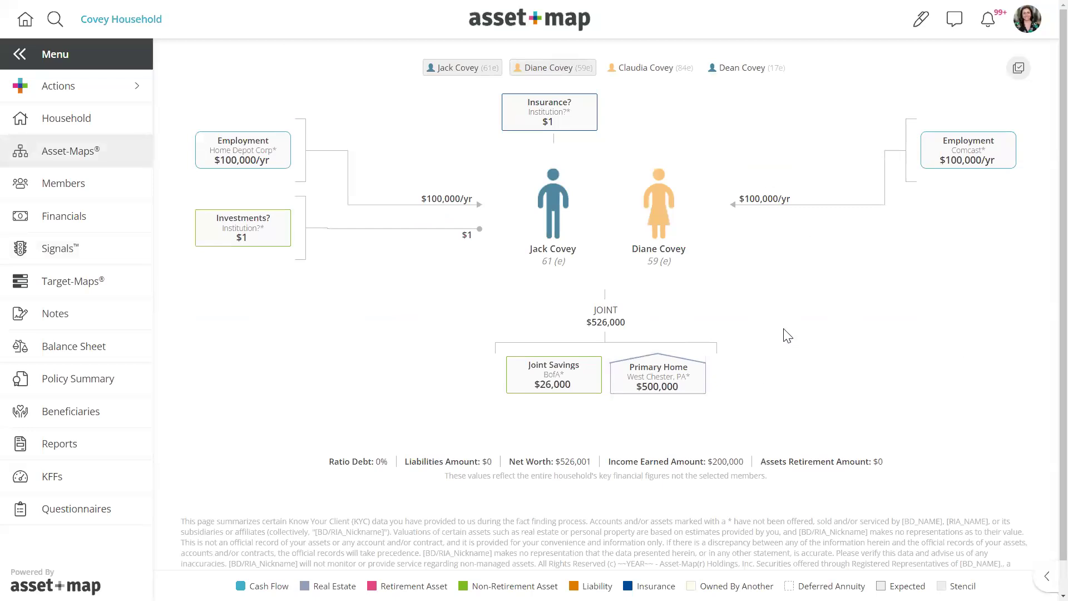
{"action": "left_click", "coordinate": [67, 455]}
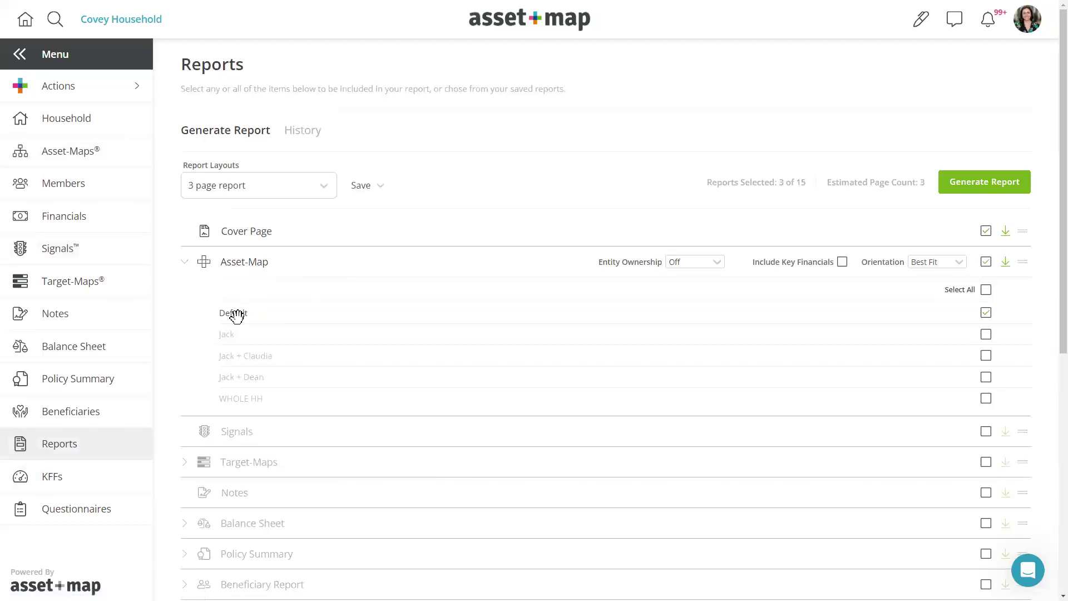
- Tick Signals in Generate Report (4 of 15, about 4 pages), then return to Asset-Maps
{"action": "left_click", "coordinate": [986, 432]}
{"action": "scroll", "coordinate": [944, 510], "scroll_direction": "down", "scroll_amount": 6}
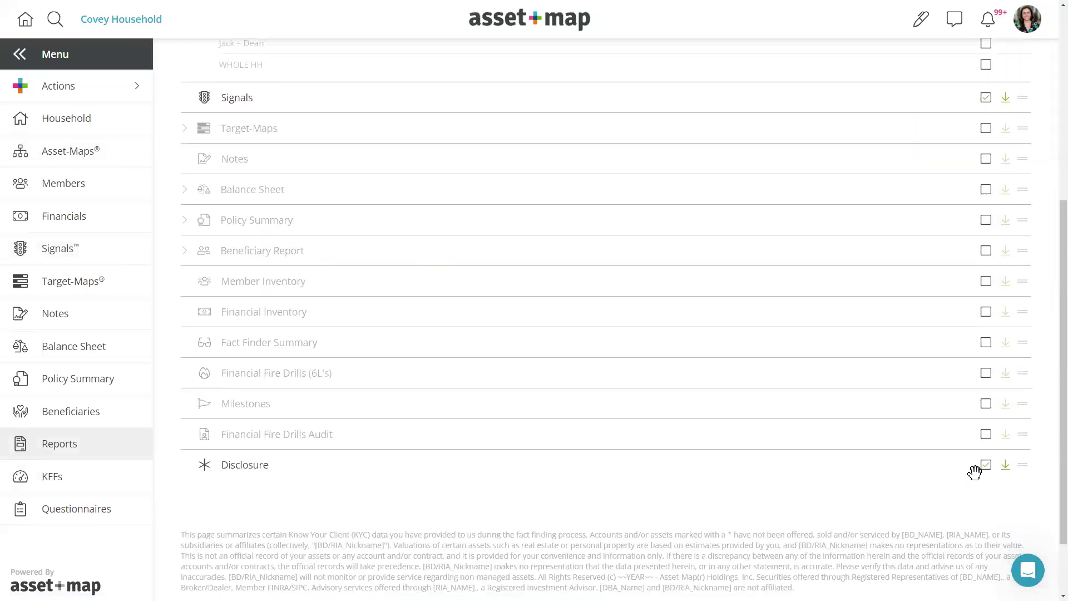
{"action": "scroll", "coordinate": [952, 401], "scroll_direction": "up", "scroll_amount": 6}
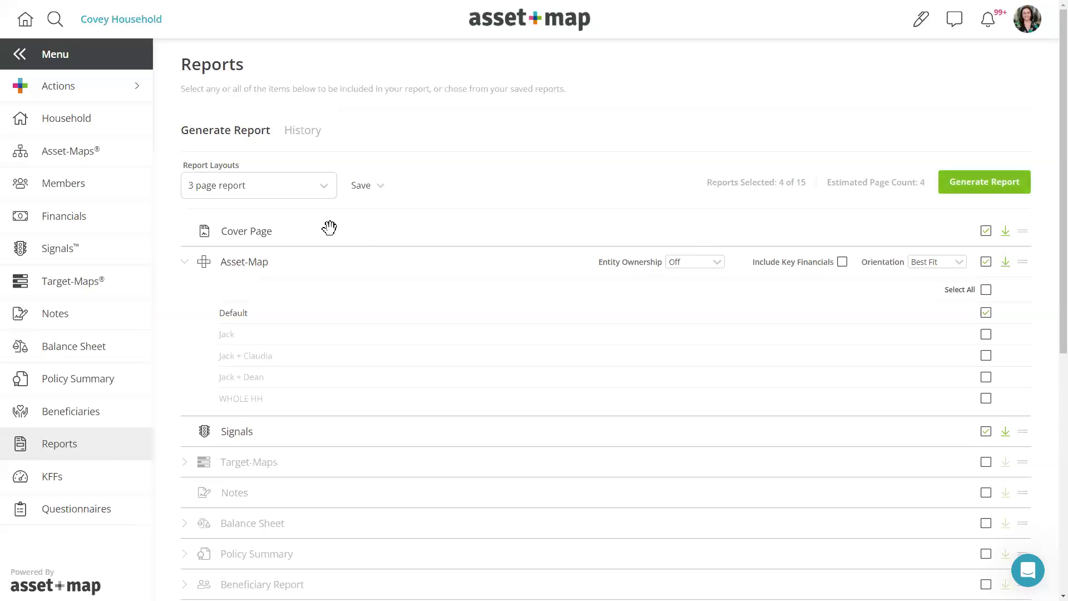
{"action": "left_click", "coordinate": [111, 161]}
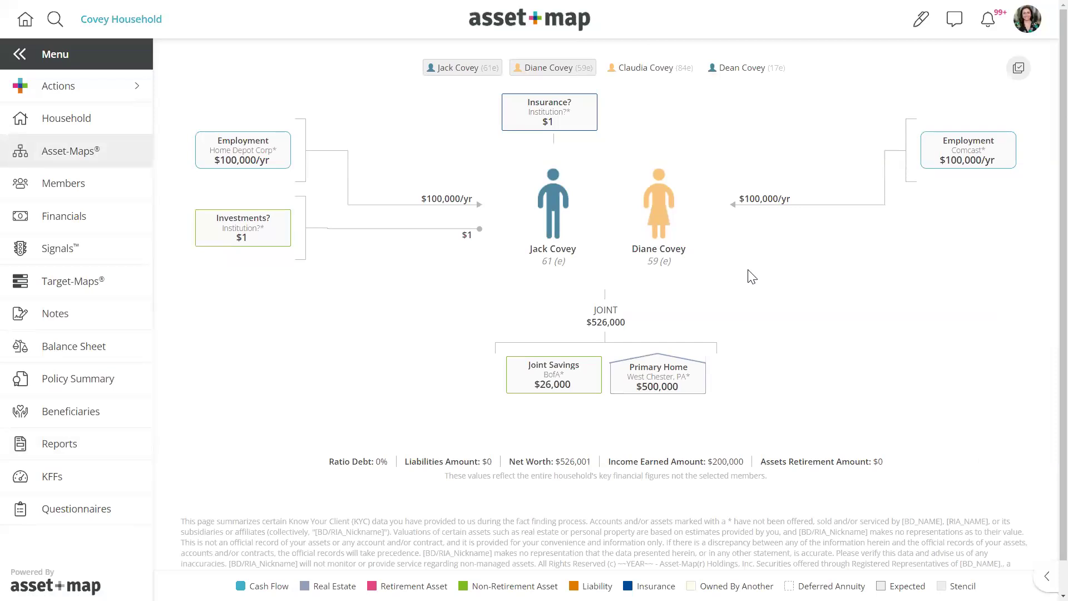
- Switch between Signals and Asset-Maps, ending on the Signals page with Liquidity warning
{"action": "left_click", "coordinate": [111, 248]}
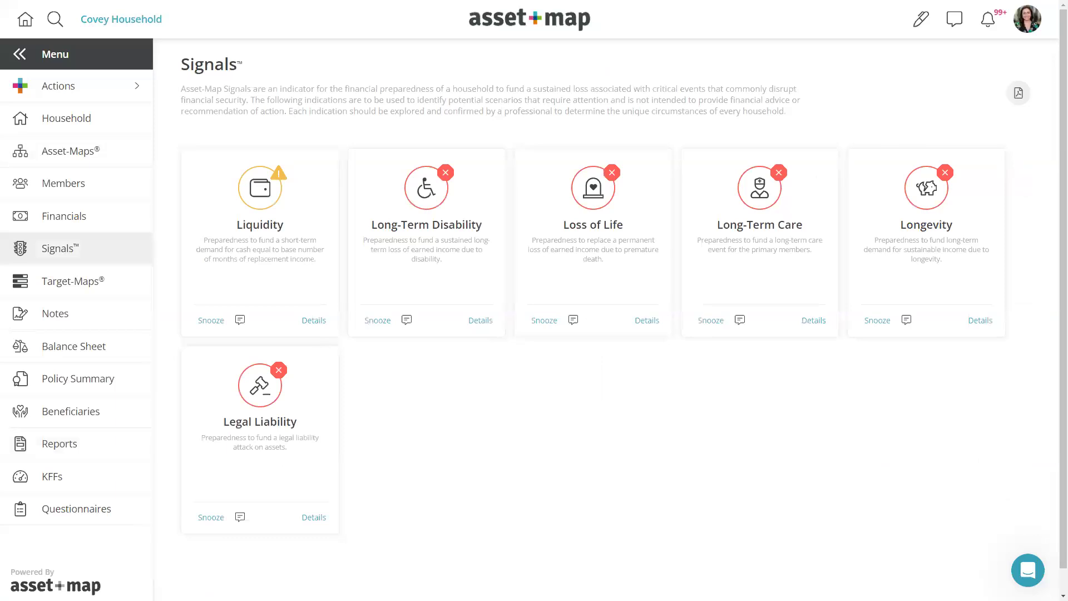
{"action": "left_click", "coordinate": [83, 158]}
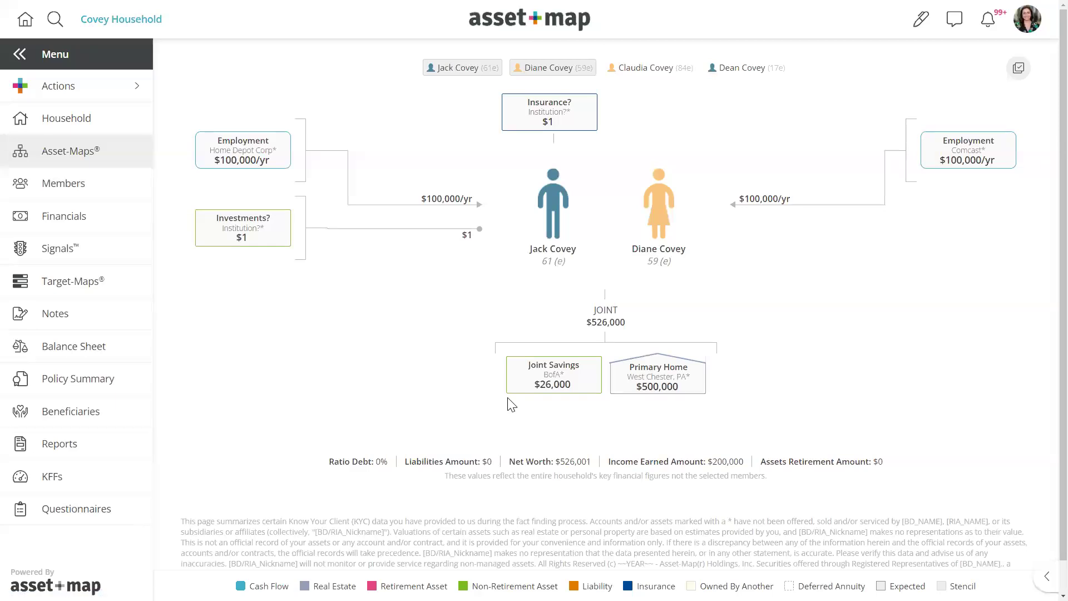
{"action": "left_click", "coordinate": [119, 264]}
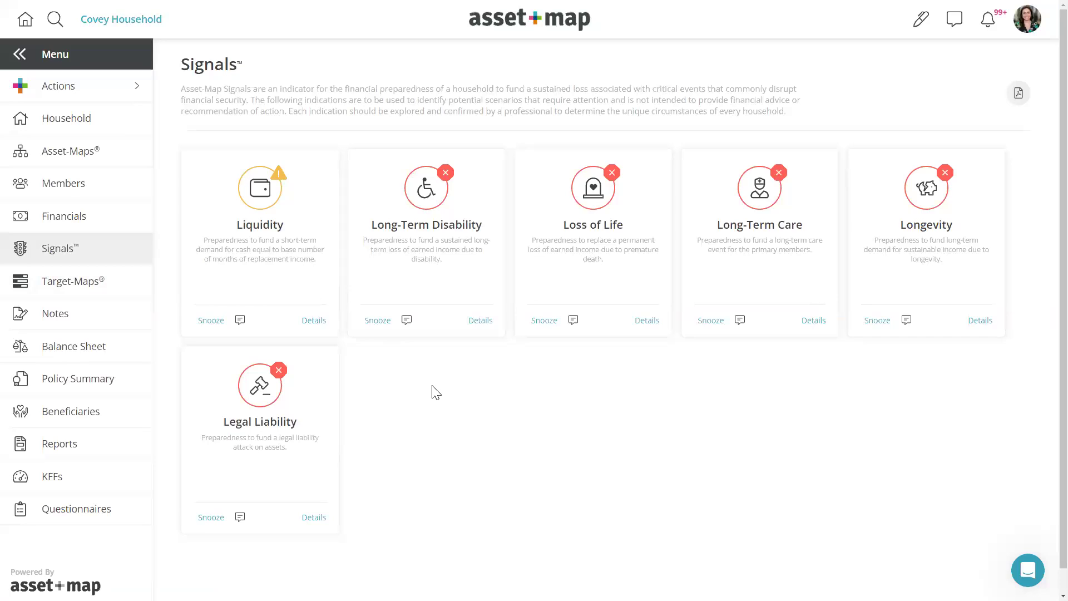
- Return to the Covey household's Asset-Map diagram from the sidebar
{"action": "left_click", "coordinate": [89, 150]}
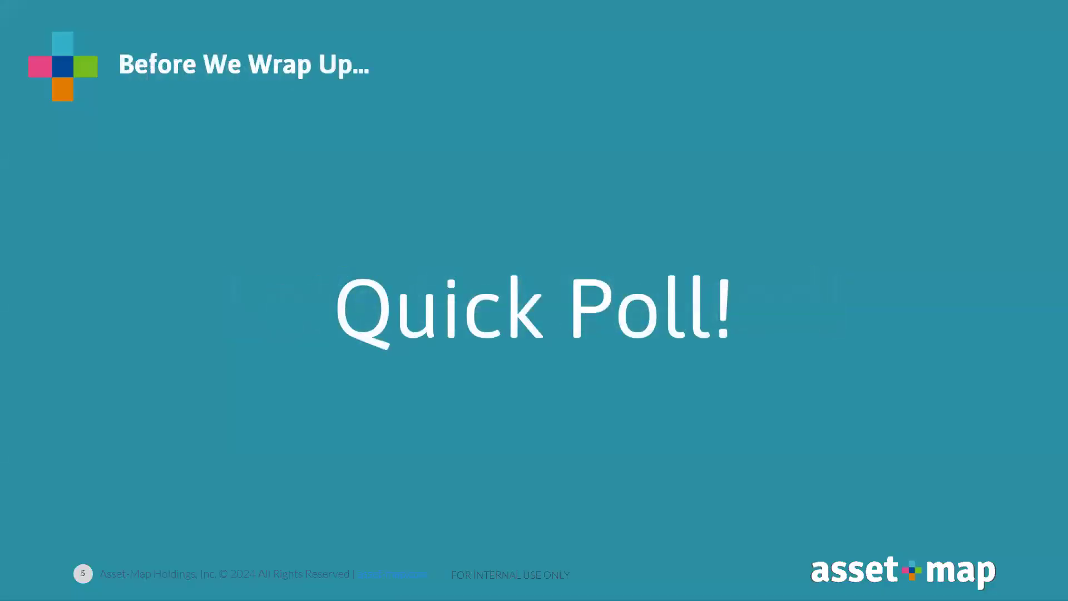
- Move past the wrap-up slides and load the AUG 2024 Asset-Map Virtual Boot Camp page in a new tab
{"action": "key", "text": "Right"}
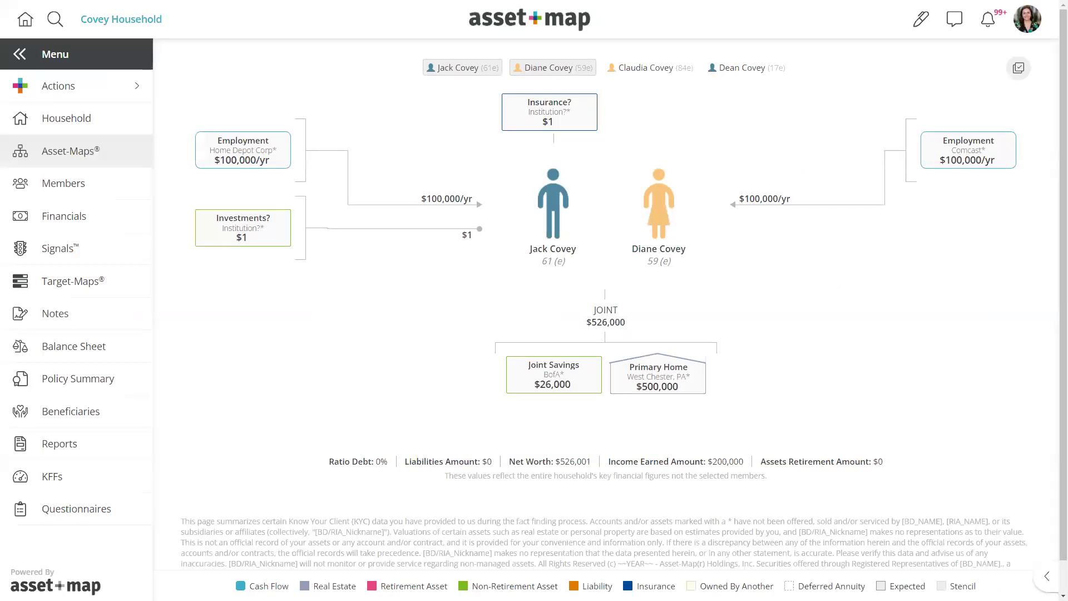
{"action": "key", "text": "F11"}
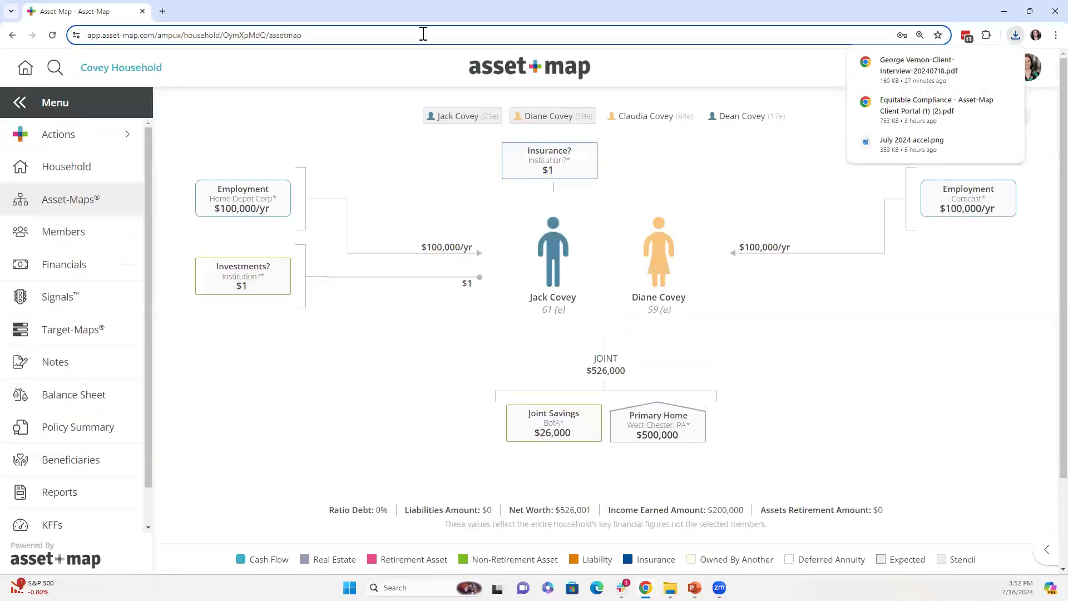
{"action": "left_click", "coordinate": [162, 11]}
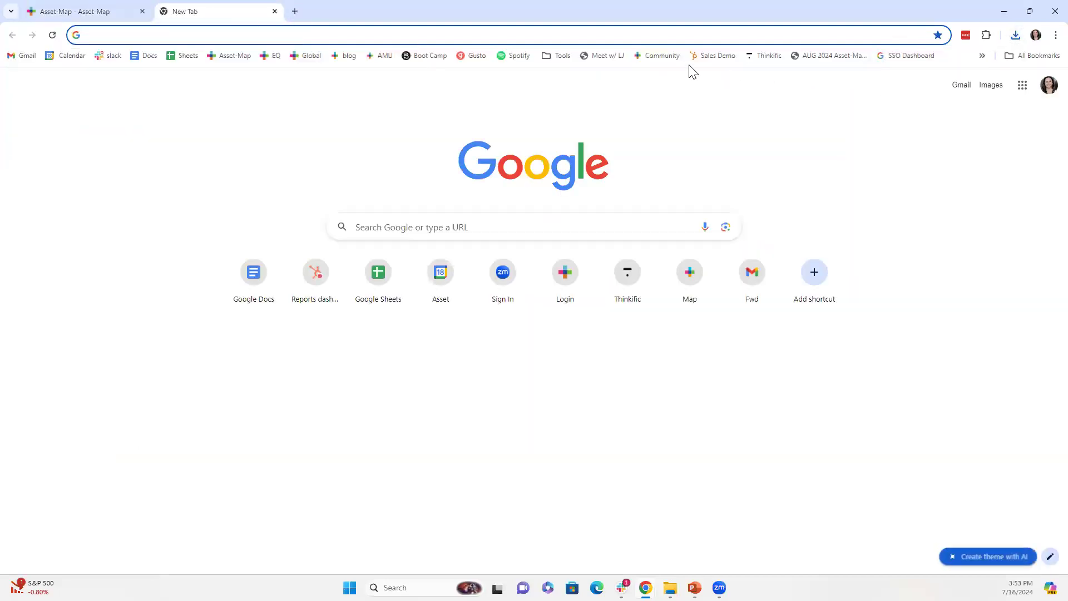
{"action": "left_click", "coordinate": [844, 59]}
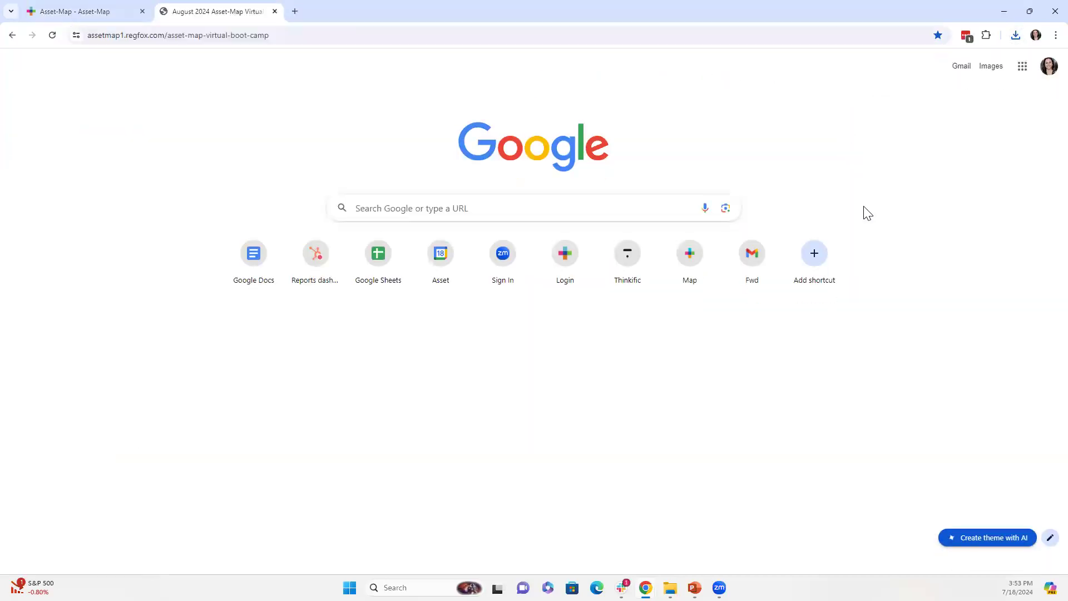
- Review the August 6th–8th Boot Camp signup page, then resume the slideshow on 'Thank You for Joining! What's Next?'
{"action": "scroll", "coordinate": [865, 228], "scroll_direction": "down", "scroll_amount": 5}
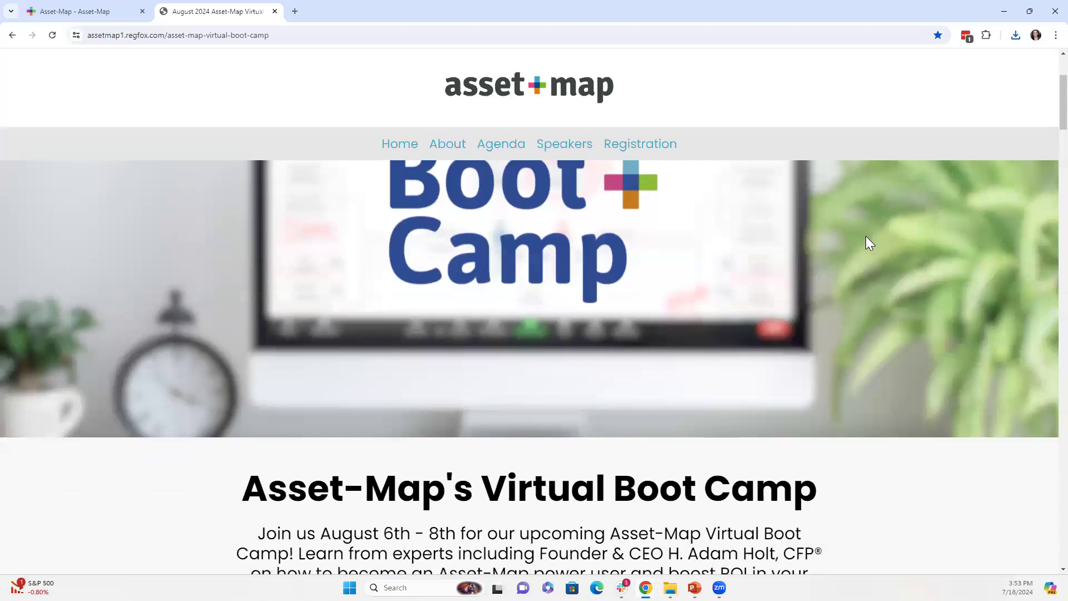
{"action": "scroll", "coordinate": [866, 241], "scroll_direction": "down", "scroll_amount": 4}
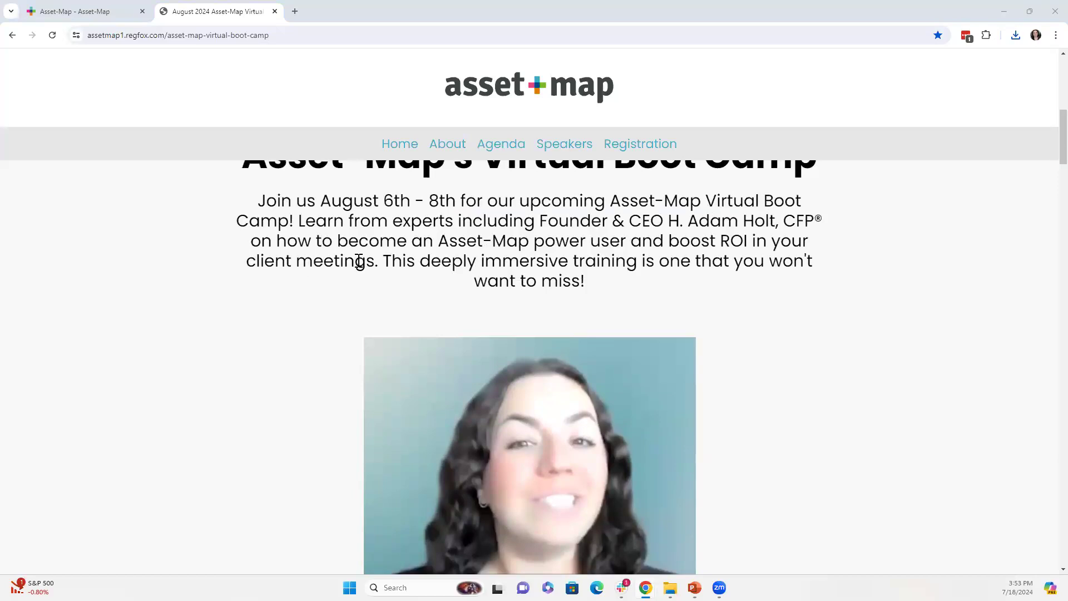
{"action": "scroll", "coordinate": [800, 329], "scroll_direction": "up", "scroll_amount": 1}
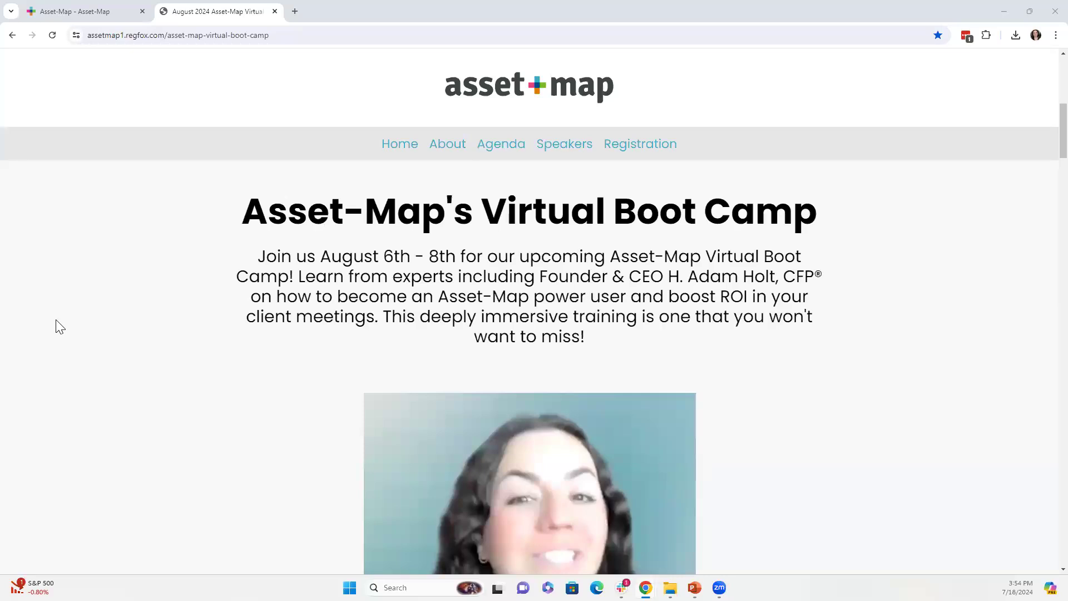
{"action": "key", "text": "alt+Tab"}
{"action": "key", "text": "Right"}
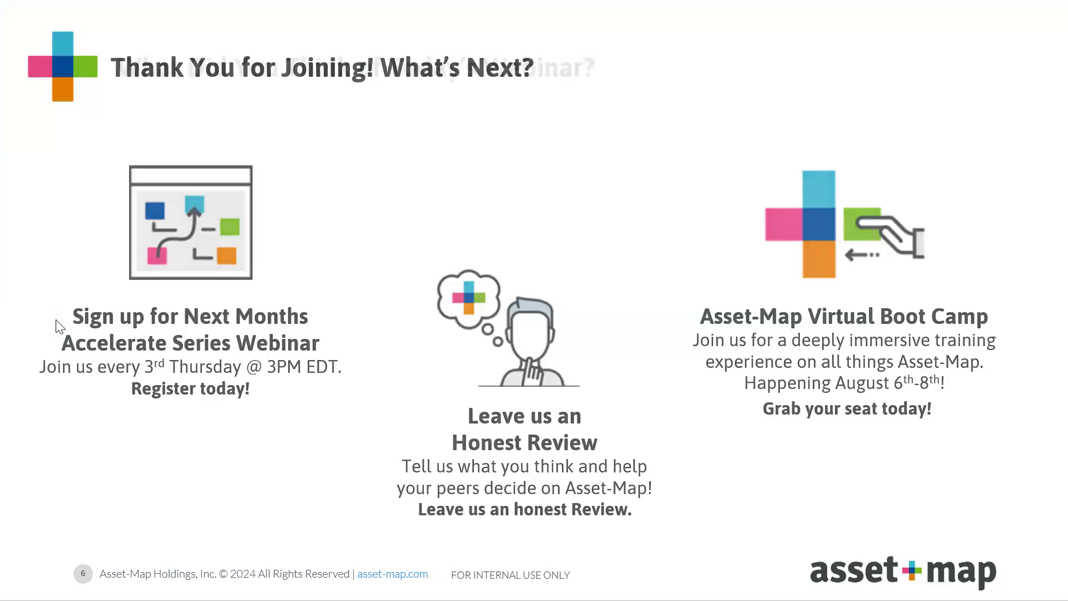